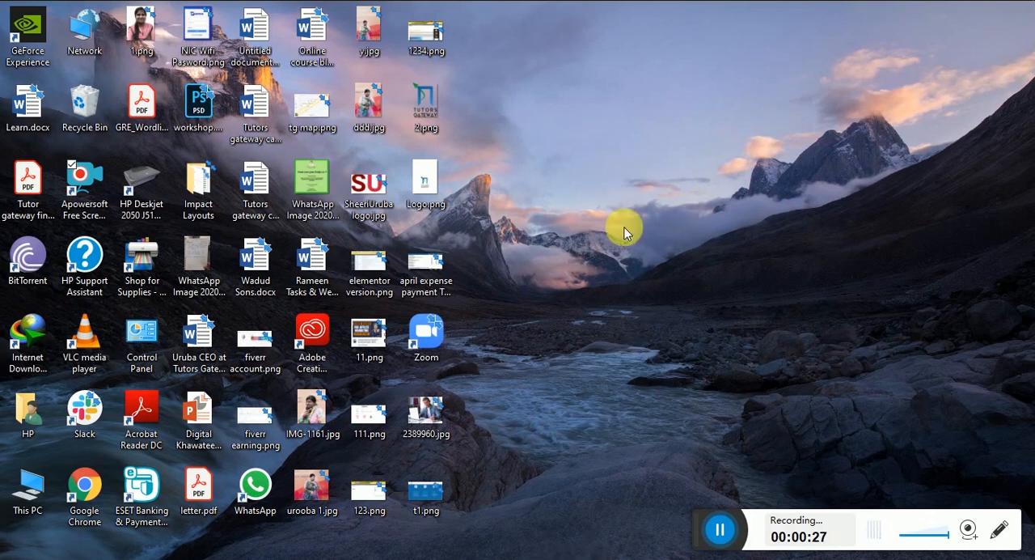
# Switch to Chrome and search Google for "kadence theme".
pyautogui.click(507, 0)
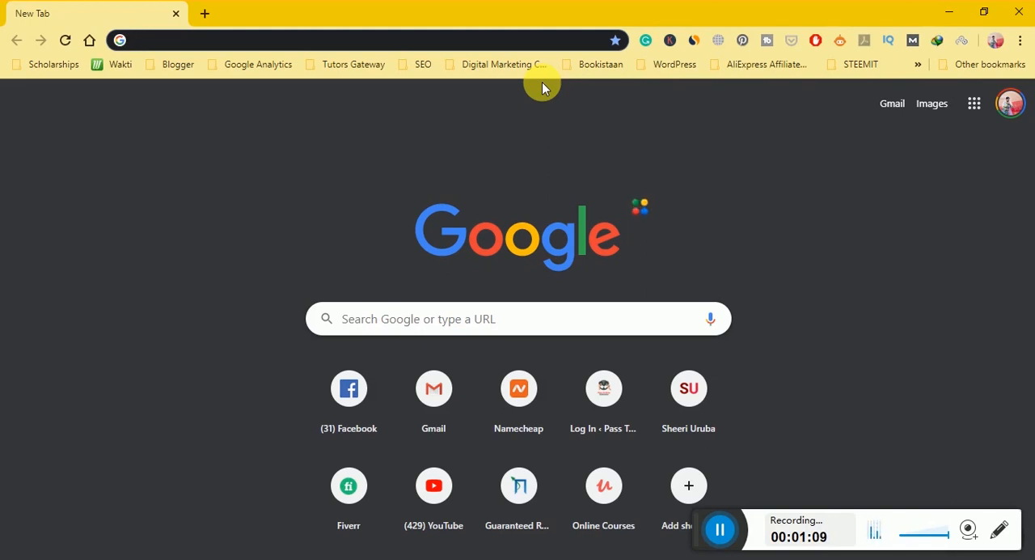
pyautogui.write('ka')
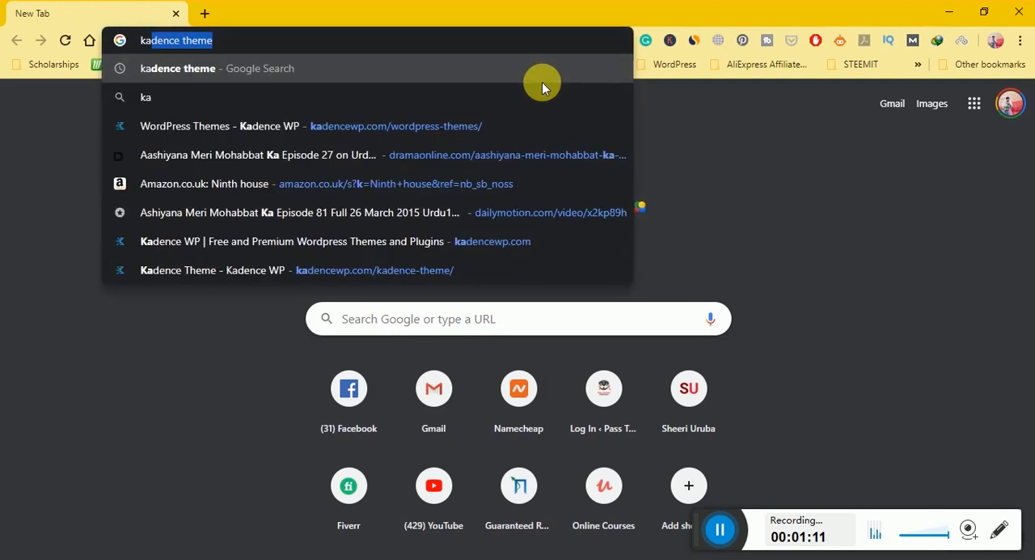
pyautogui.write('dence theme')
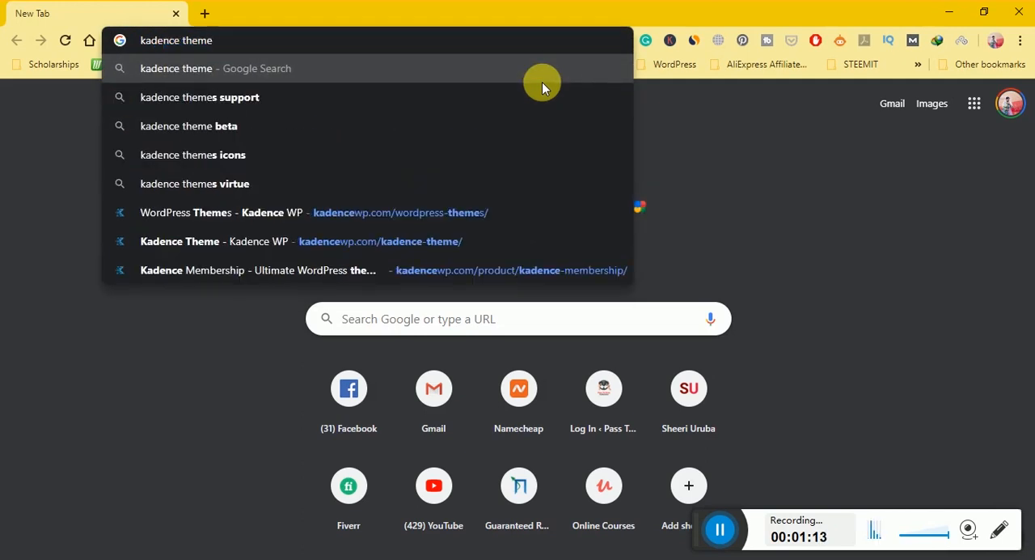
pyautogui.press('Return')
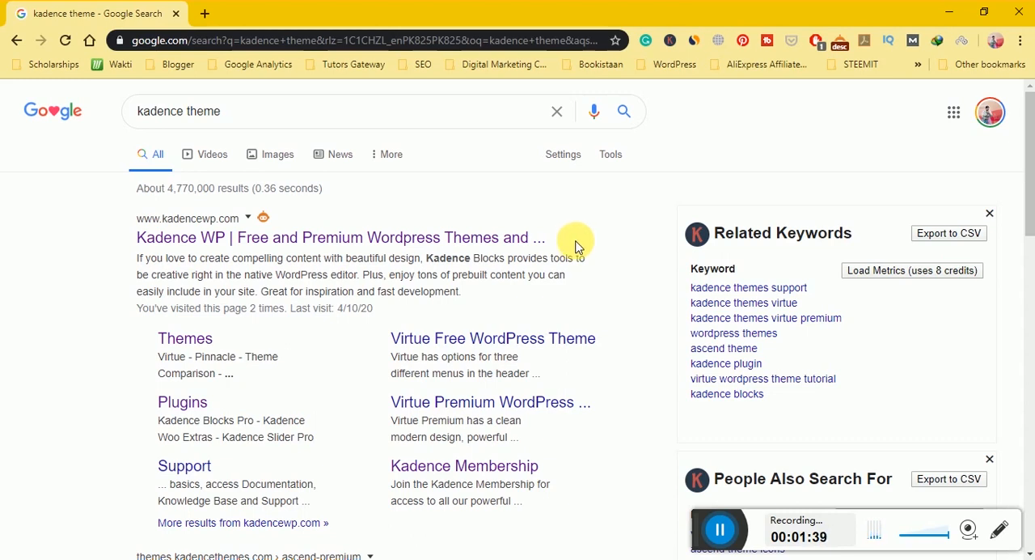
# Open the Kadence WP themes page from the search results and view the details of the Kadence WordPress Theme.
pyautogui.click(193, 339)
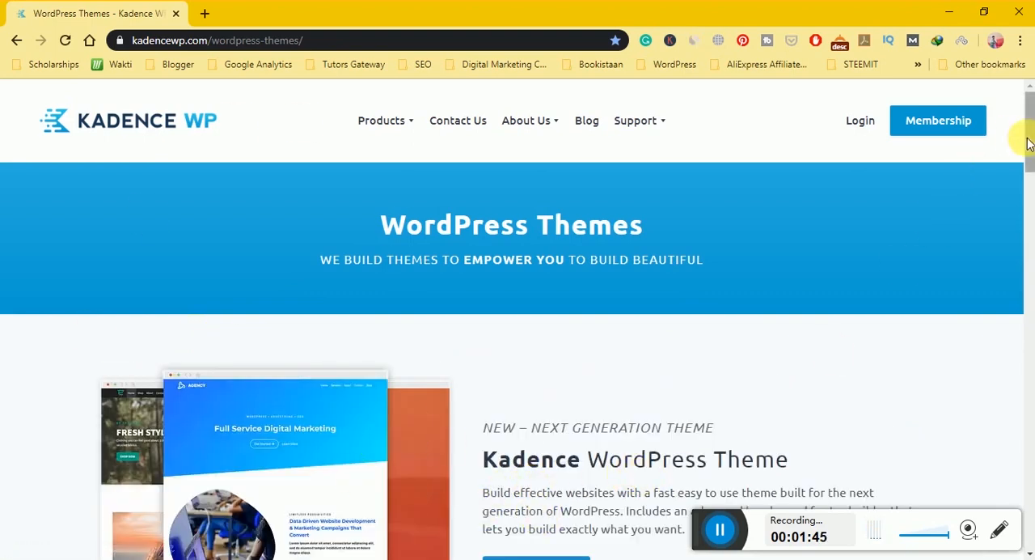
pyautogui.moveTo(1031, 134); pyautogui.dragTo(1031, 162)
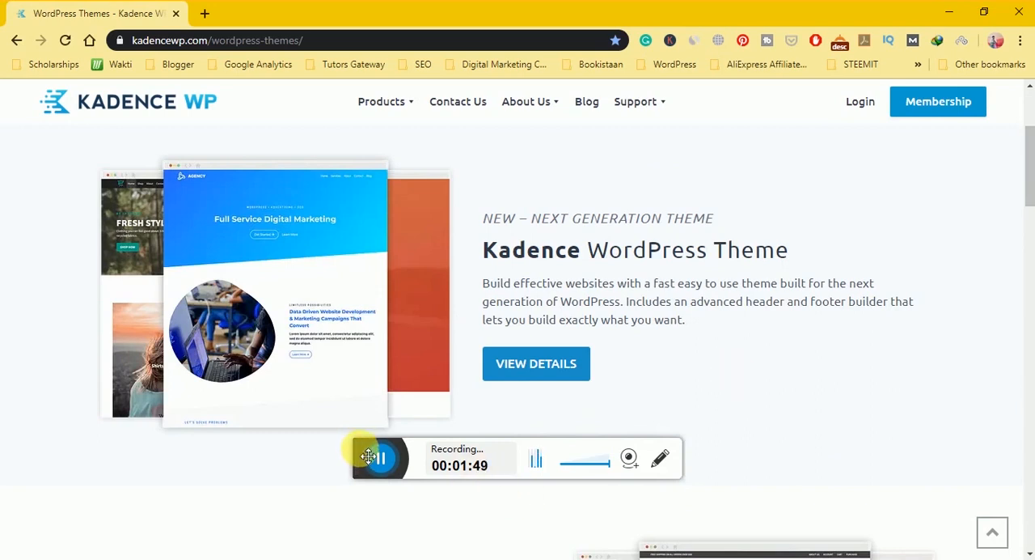
pyautogui.moveTo(364, 455); pyautogui.dragTo(709, 468)
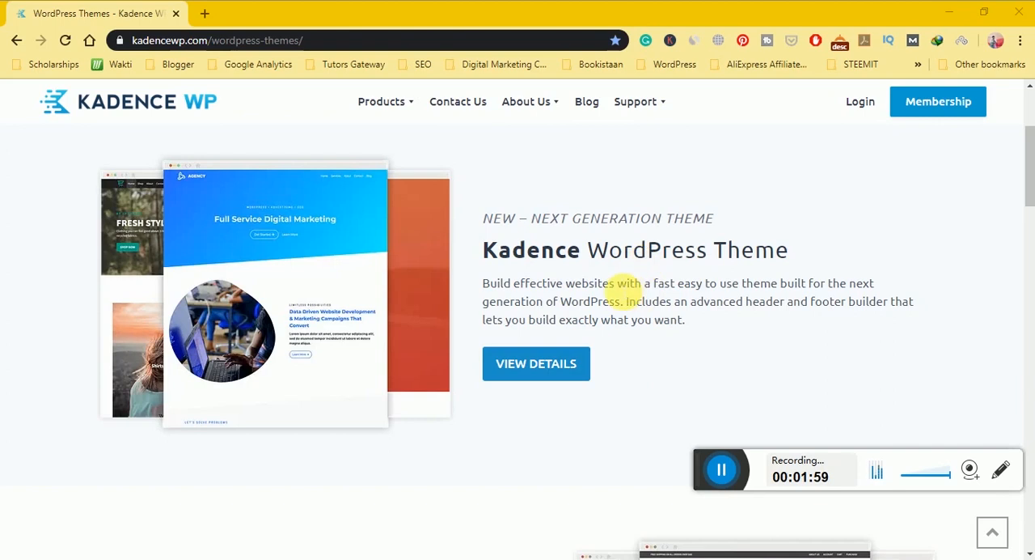
pyautogui.click(565, 376)
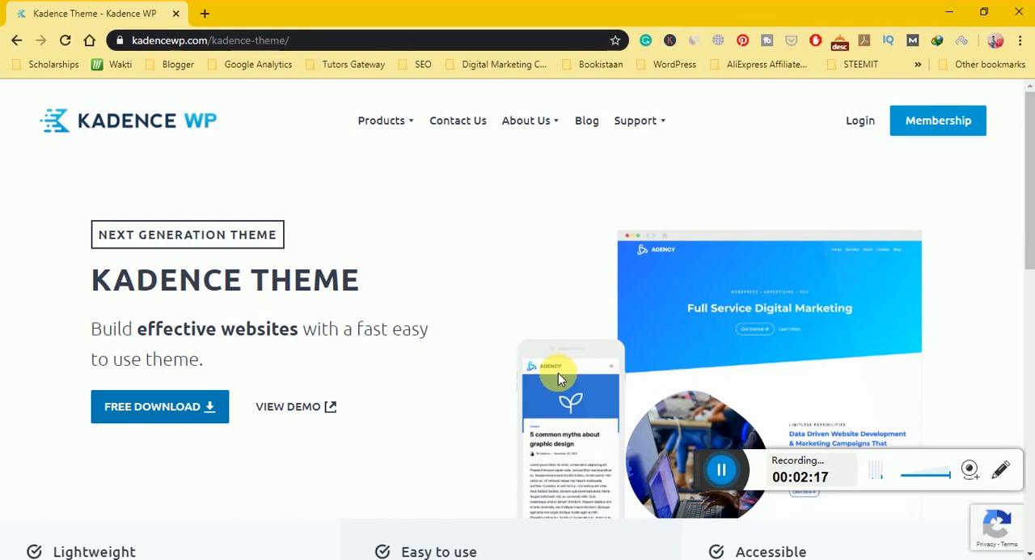
# Download the Kadence theme .zip without subscribing, reusing the existing complete file, and dismiss the download prompt and the Compressed folder window.
pyautogui.click(133, 412)
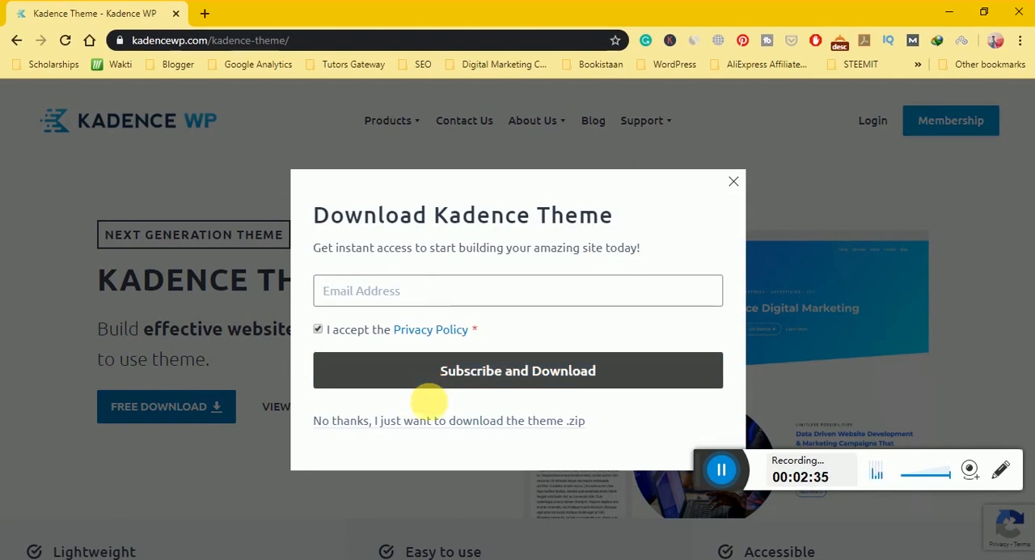
pyautogui.click(430, 434)
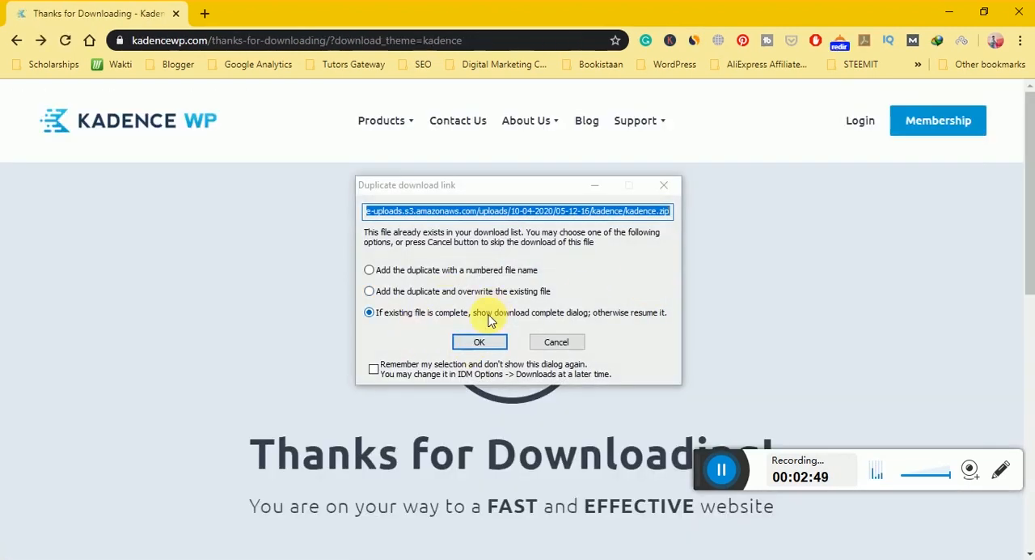
pyautogui.click(478, 341)
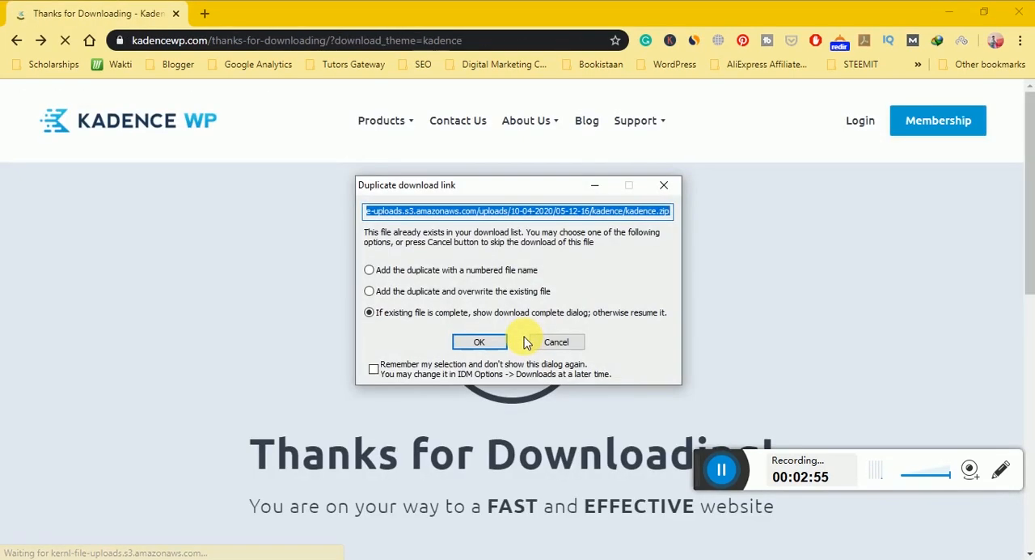
pyautogui.click(663, 185)
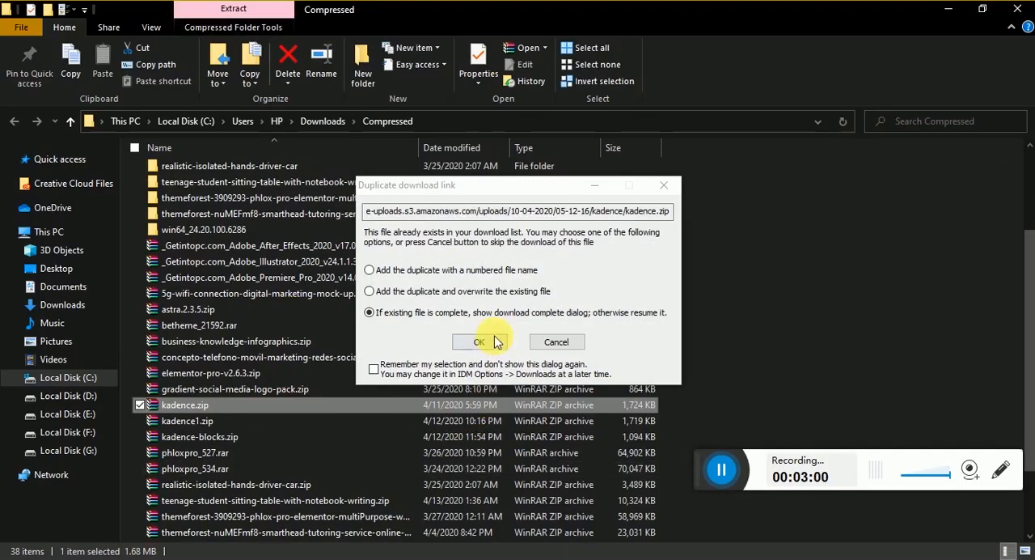
pyautogui.click(480, 342)
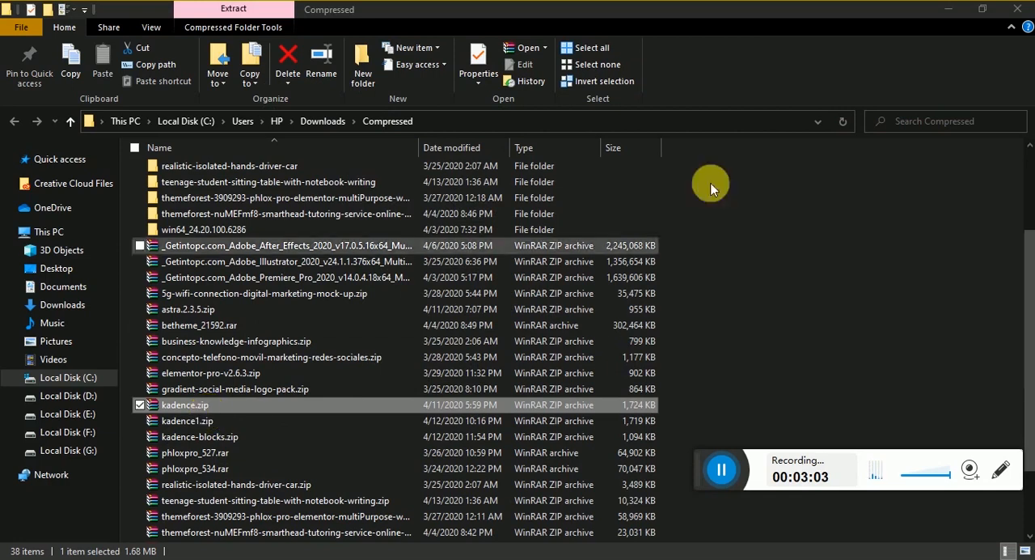
pyautogui.click(664, 186)
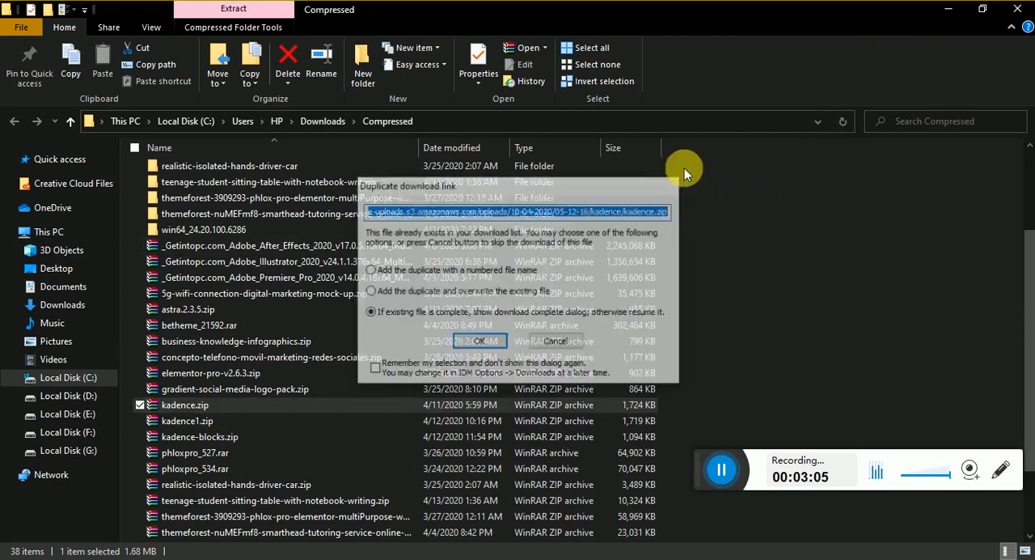
pyautogui.click(939, 16)
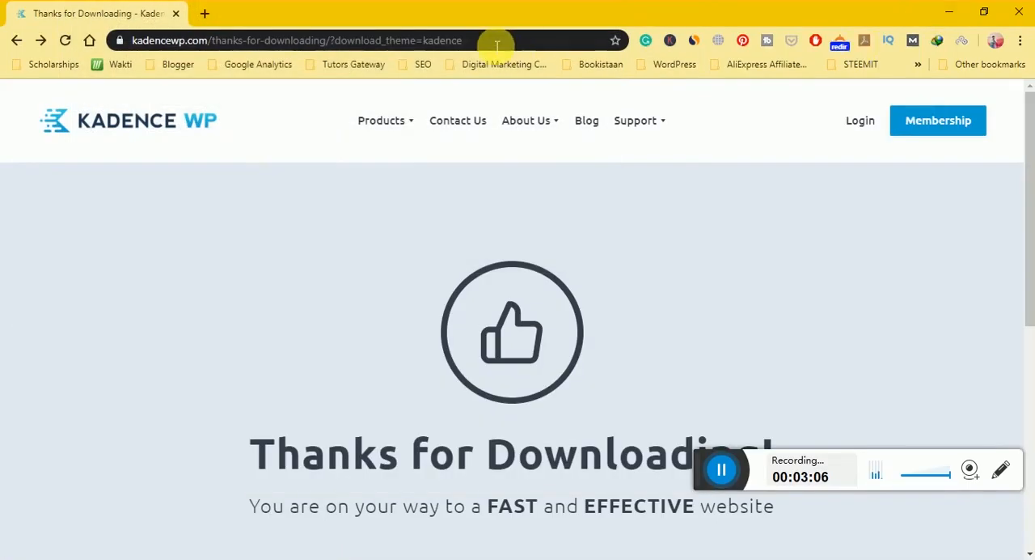
# Open a new browser tab, dismiss the recurring duplicate download prompts, and close the Thanks for Downloading tab.
pyautogui.click(206, 15)
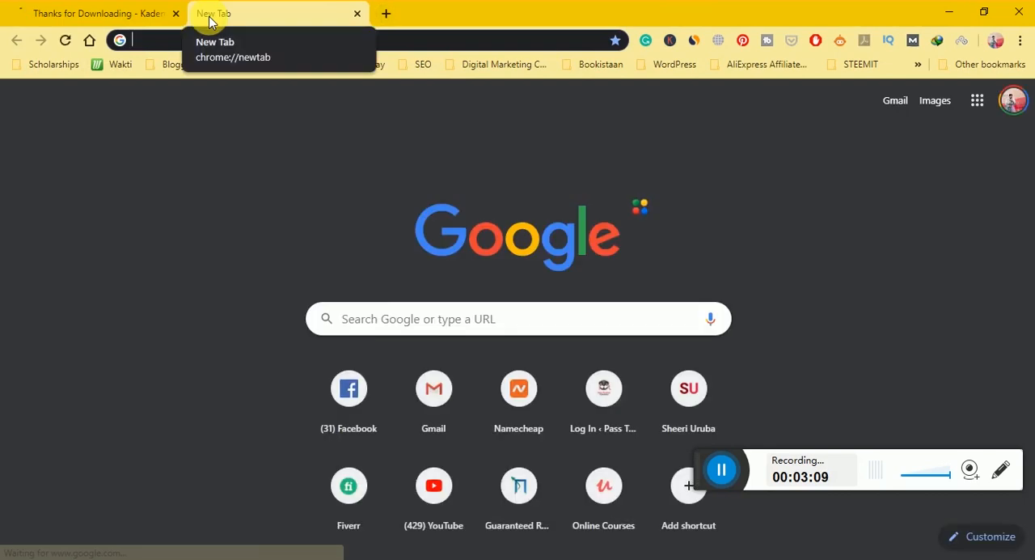
pyautogui.write('test.passtodrivesouthampton.co.uk')
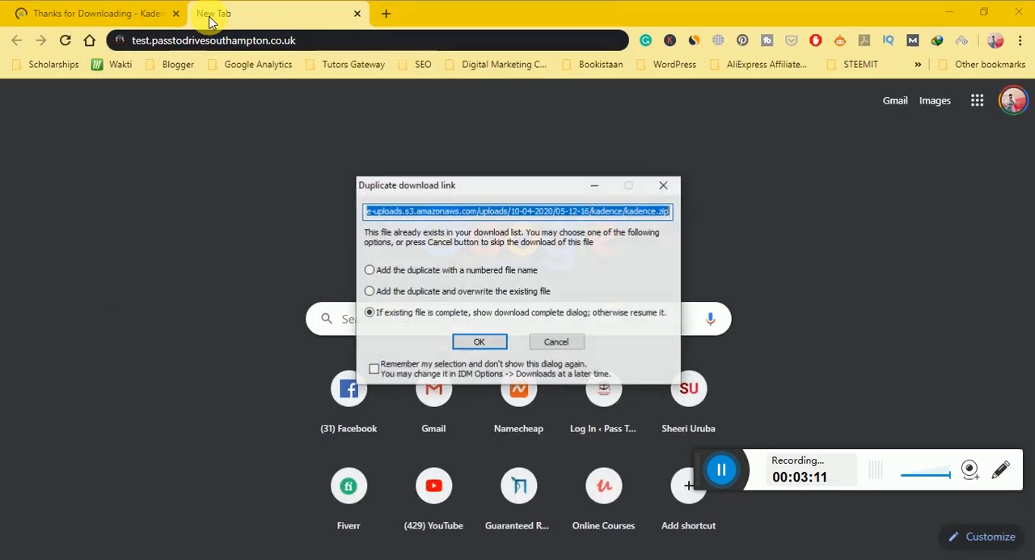
pyautogui.click(664, 185)
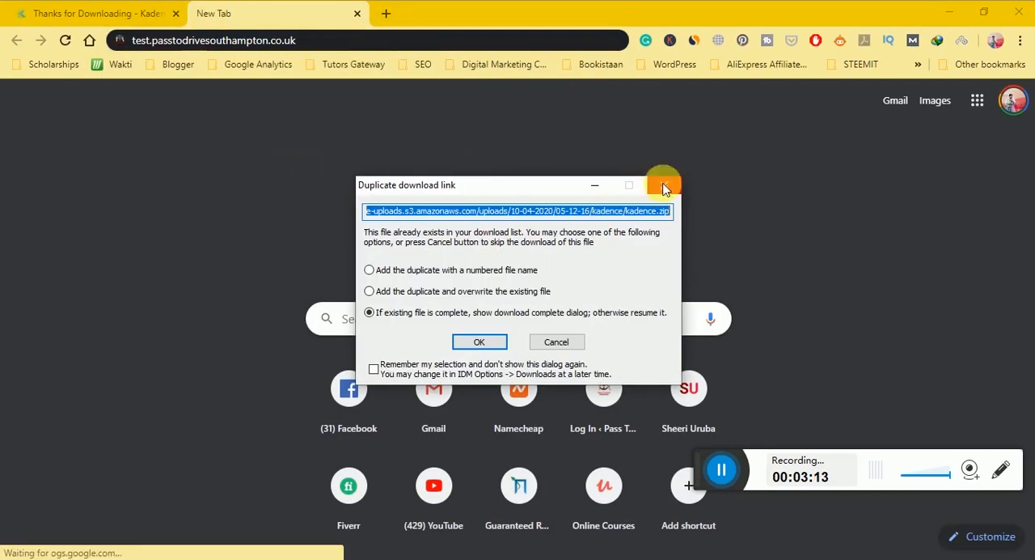
pyautogui.press('BackSpace')
pyautogui.press('BackSpace')
pyautogui.press('BackSpace')
pyautogui.press('BackSpace')
pyautogui.press('BackSpace')
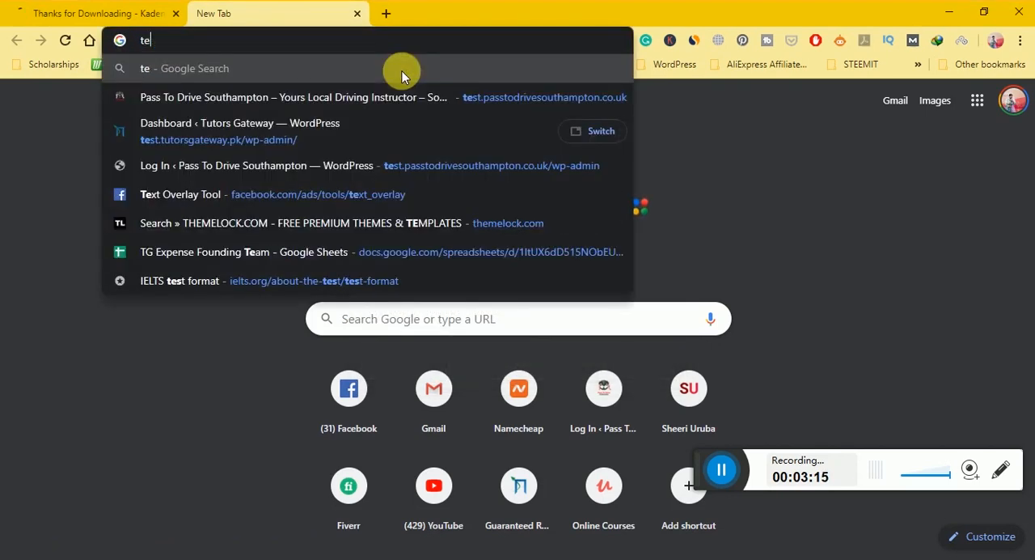
pyautogui.write('test.passtodrivesouthampton.co.uk')
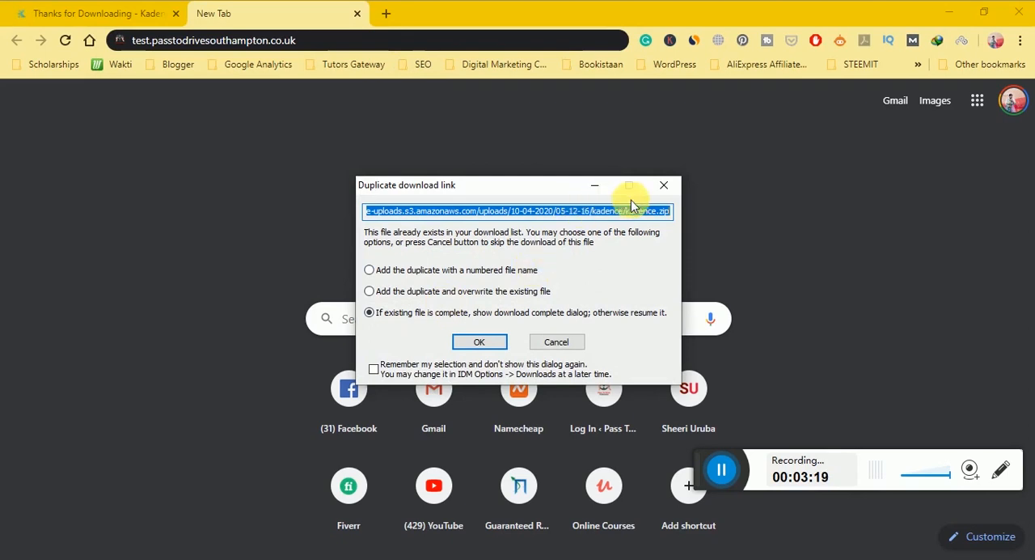
pyautogui.click(664, 186)
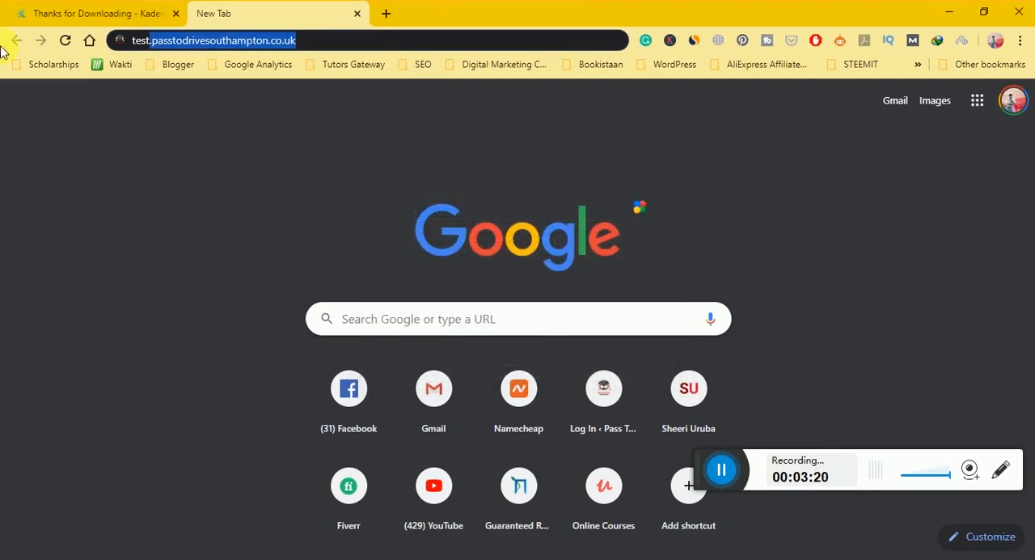
pyautogui.click(175, 13)
pyautogui.press('BackSpace')
pyautogui.press('BackSpace')
pyautogui.press('BackSpace')
pyautogui.press('BackSpace')
pyautogui.press('BackSpace')
pyautogui.press('BackSpace')
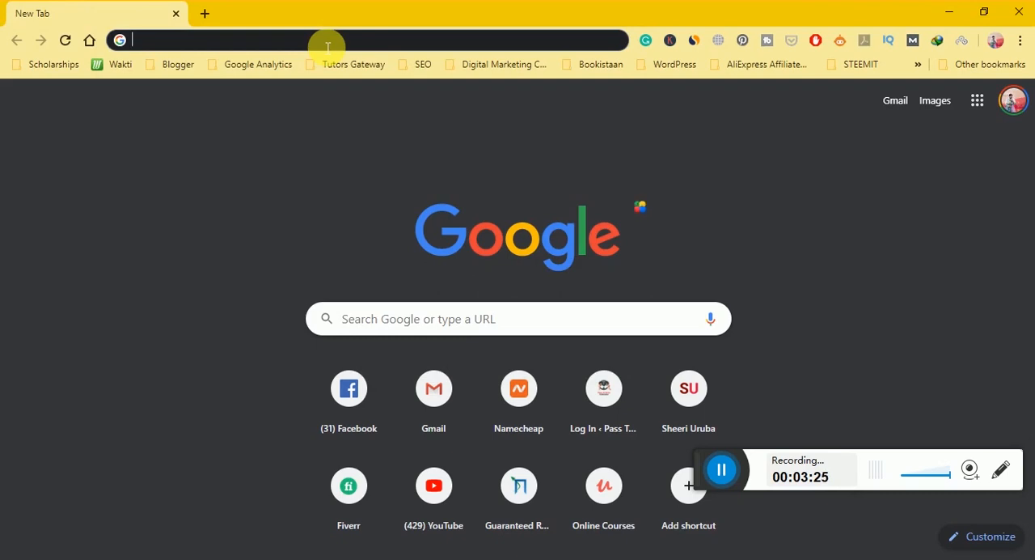
pyautogui.write('ra')
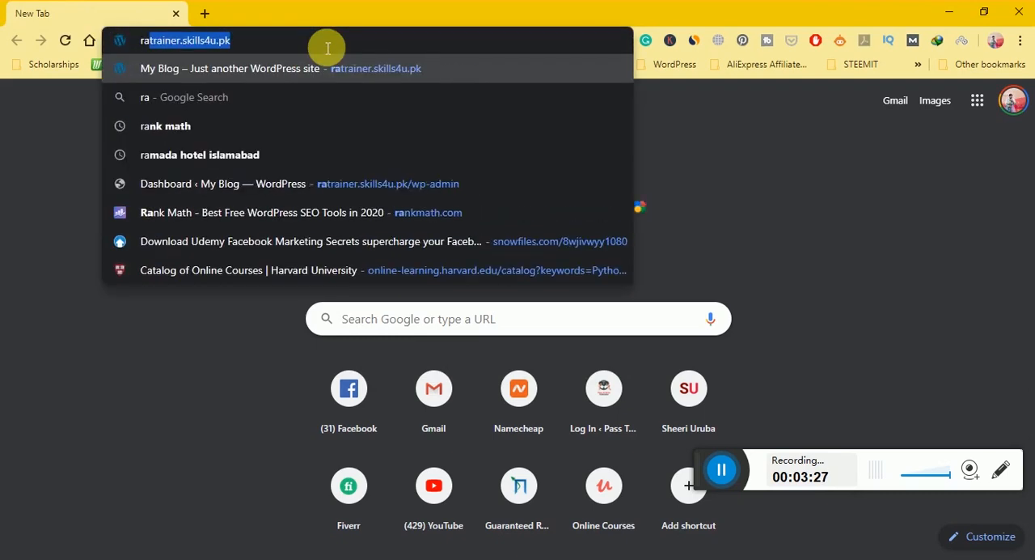
pyautogui.press('BackSpace')
pyautogui.press('BackSpace')
pyautogui.press('BackSpace')
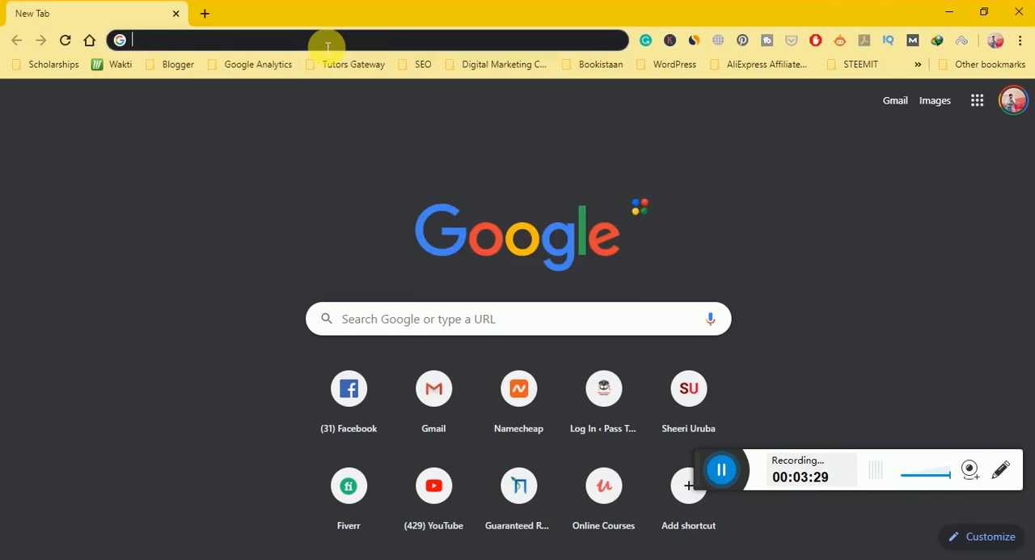
# Open the WordPress dashboard of the test site at test.skills4u.pk/wp-admin.
pyautogui.write('te')
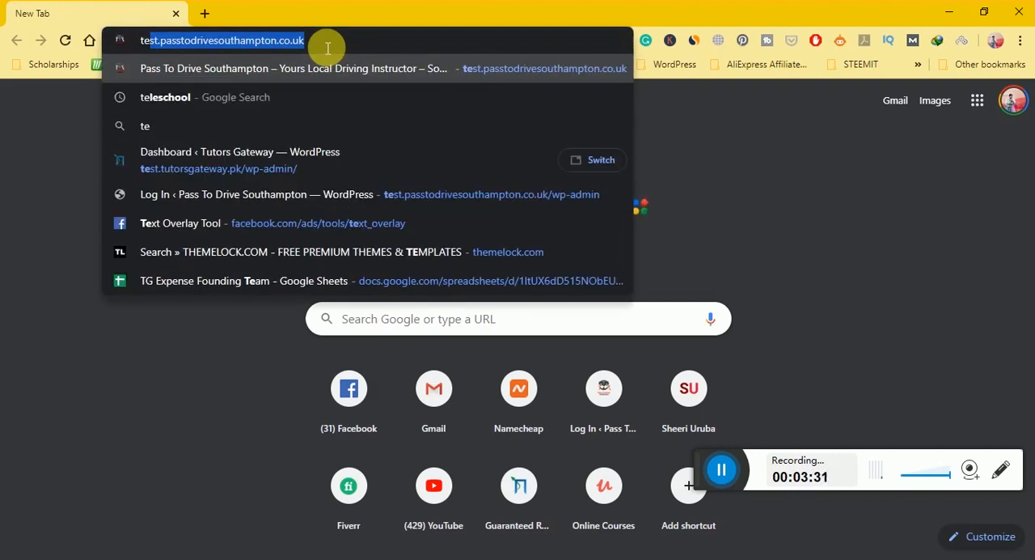
pyautogui.press('Down')
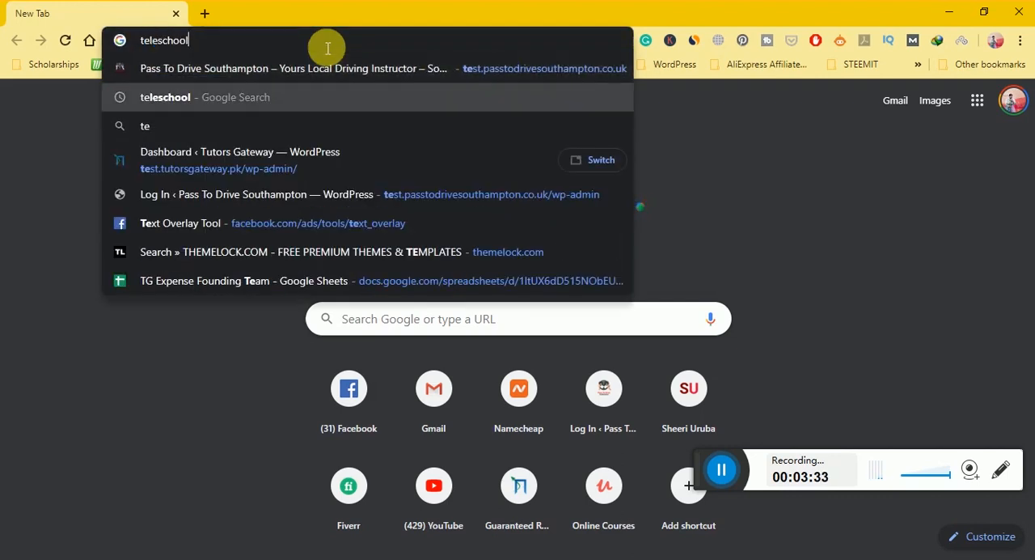
pyautogui.press('BackSpace')
pyautogui.press('BackSpace')
pyautogui.press('BackSpace')
pyautogui.press('BackSpace')
pyautogui.press('BackSpace')
pyautogui.press('BackSpace')
pyautogui.press('BackSpace')
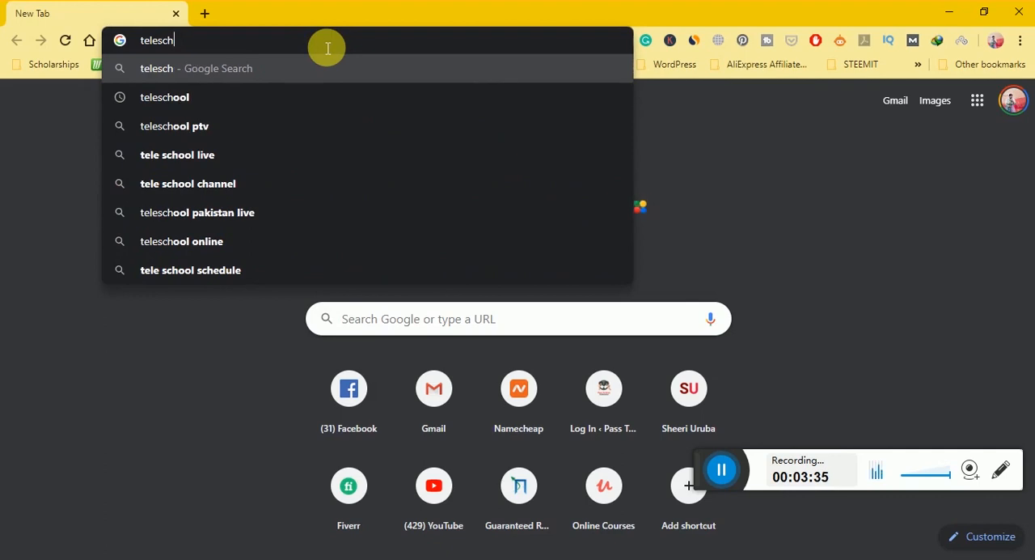
pyautogui.press('BackSpace')
pyautogui.write('st')
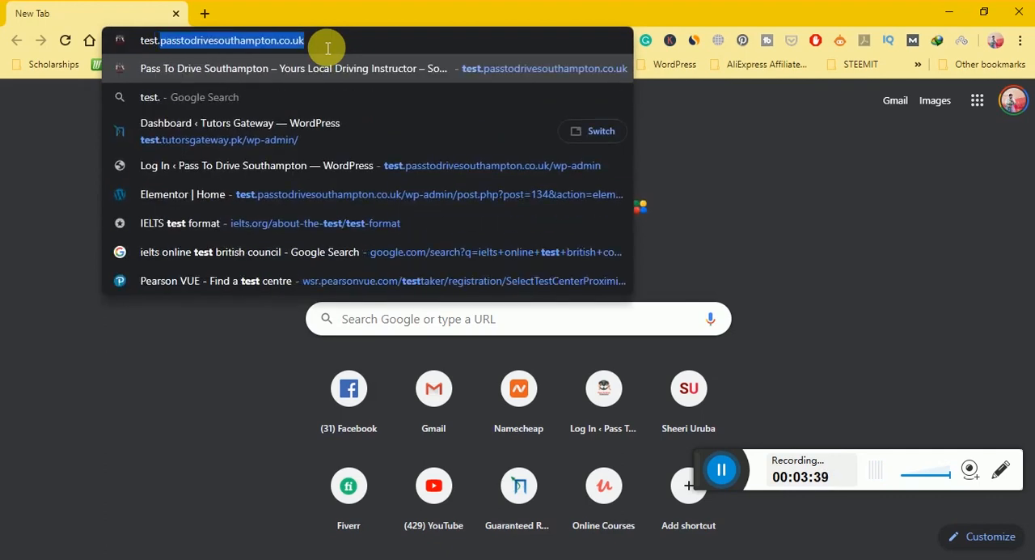
pyautogui.write('.ski')
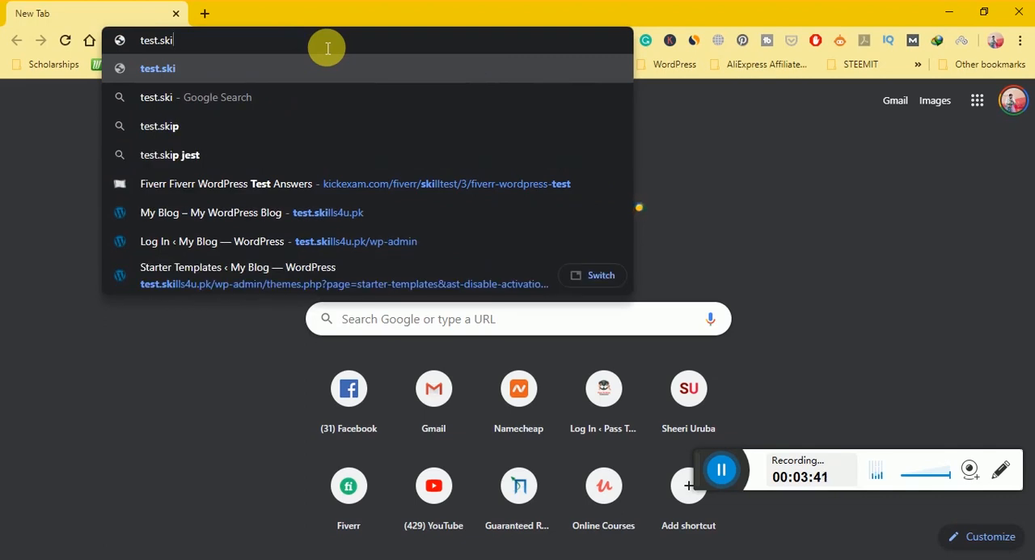
pyautogui.press('Down')
pyautogui.press('Down')
pyautogui.press('Down')
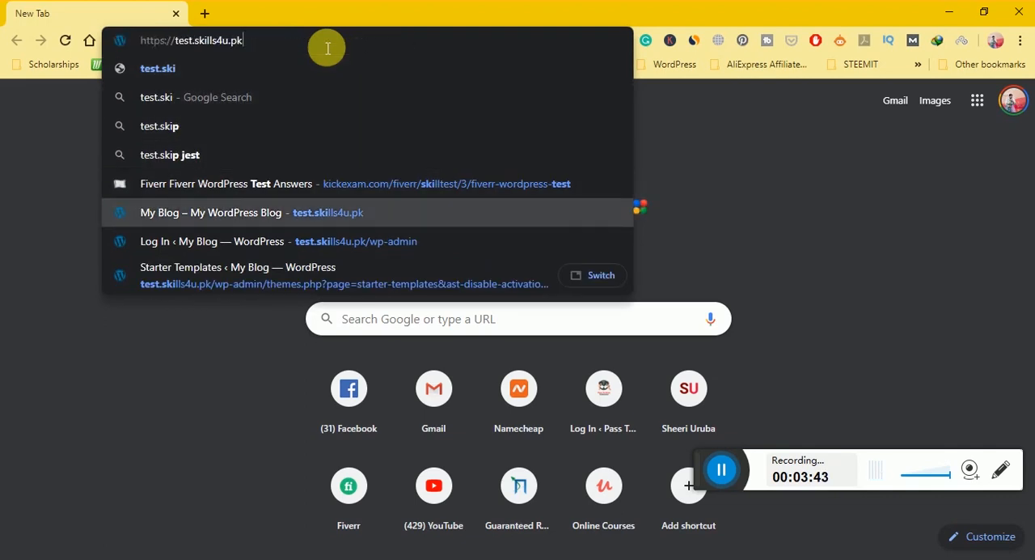
pyautogui.press('Down')
pyautogui.press('Return')
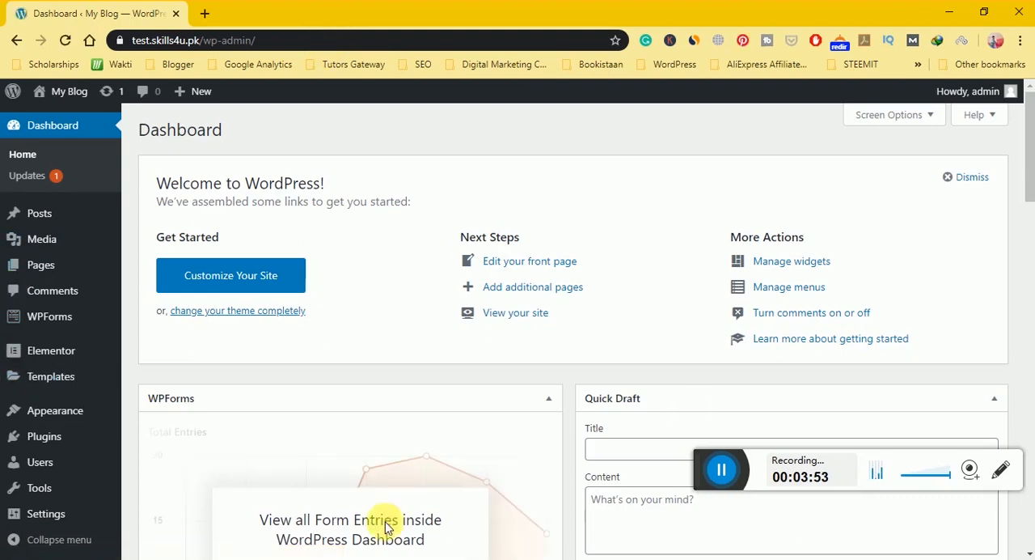
# Go to adding a new theme to the site and open the upload form for a theme in .zip format.
pyautogui.moveTo(70, 418)
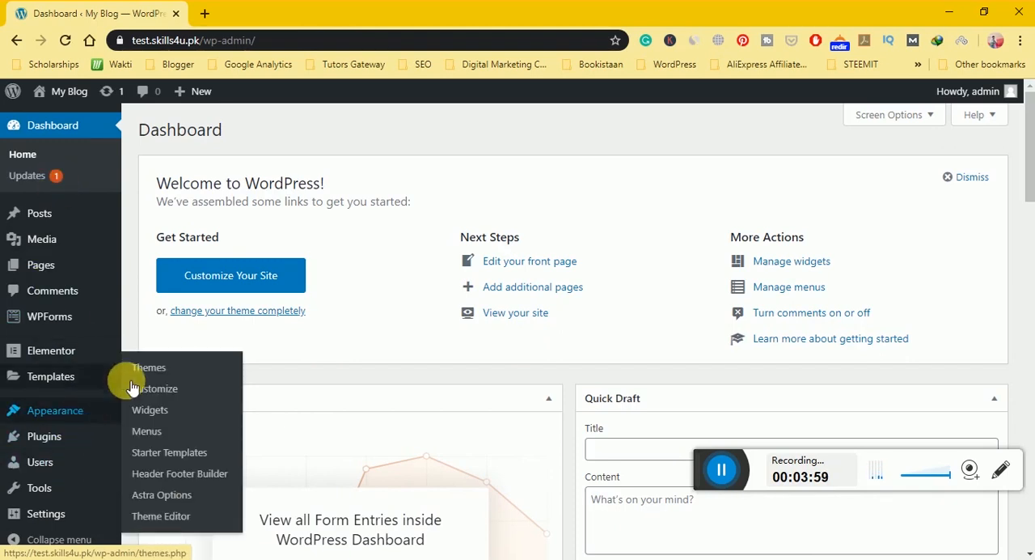
pyautogui.click(153, 367)
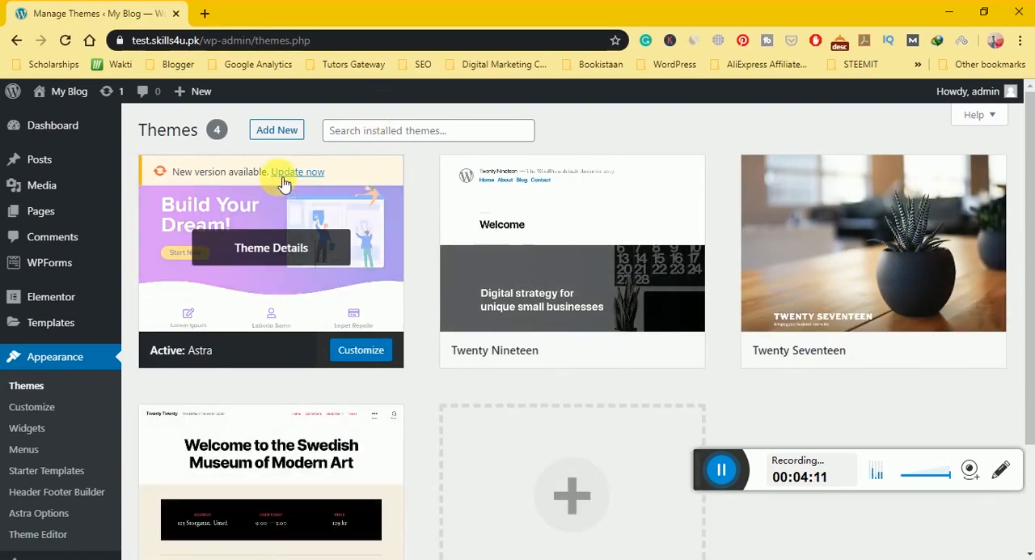
pyautogui.click(277, 132)
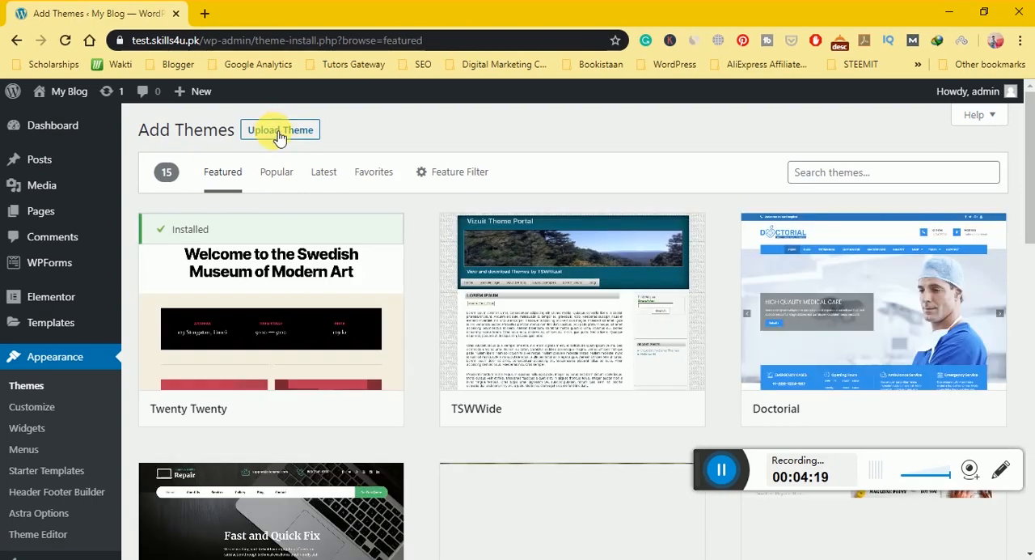
pyautogui.click(278, 133)
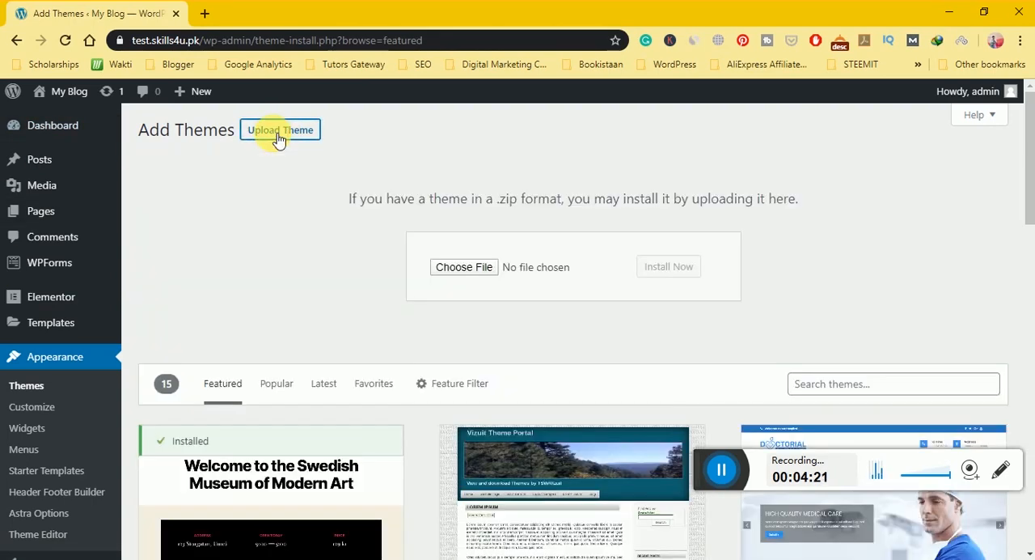
# Upload kadence.zip from the Compressed folder in Downloads, install it as a theme, and activate it.
pyautogui.click(475, 279)
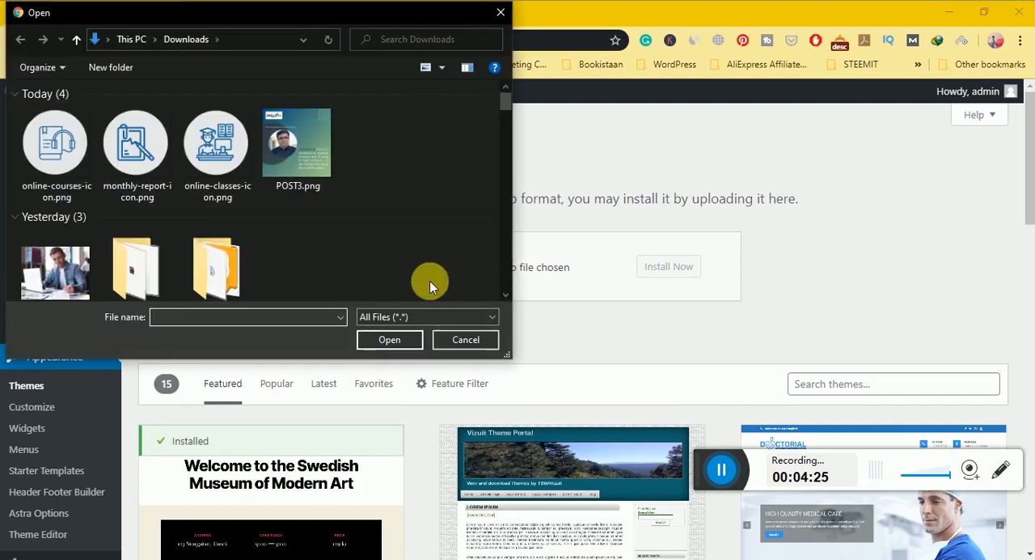
pyautogui.doubleClick(152, 277)
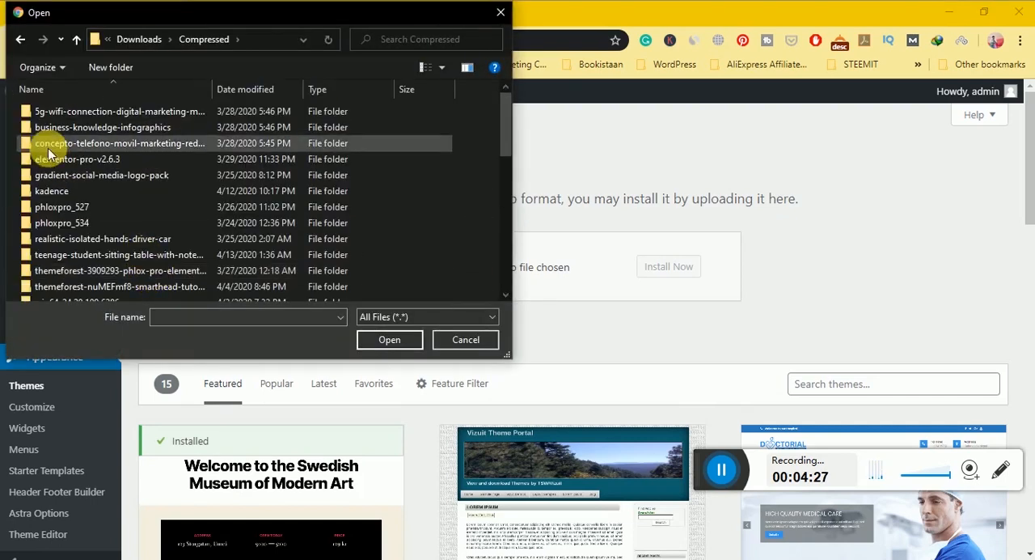
pyautogui.click(63, 203)
pyautogui.press('k')
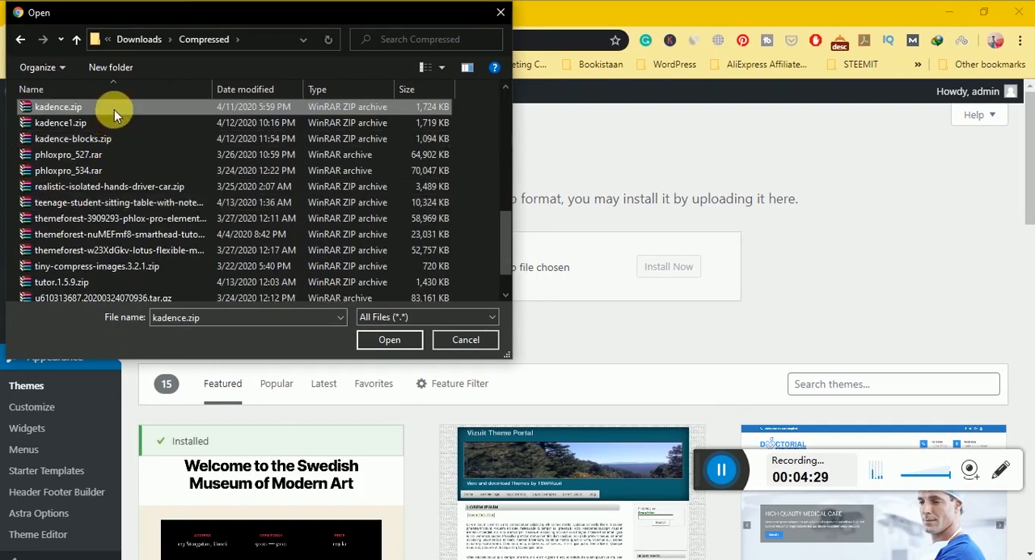
pyautogui.click(365, 338)
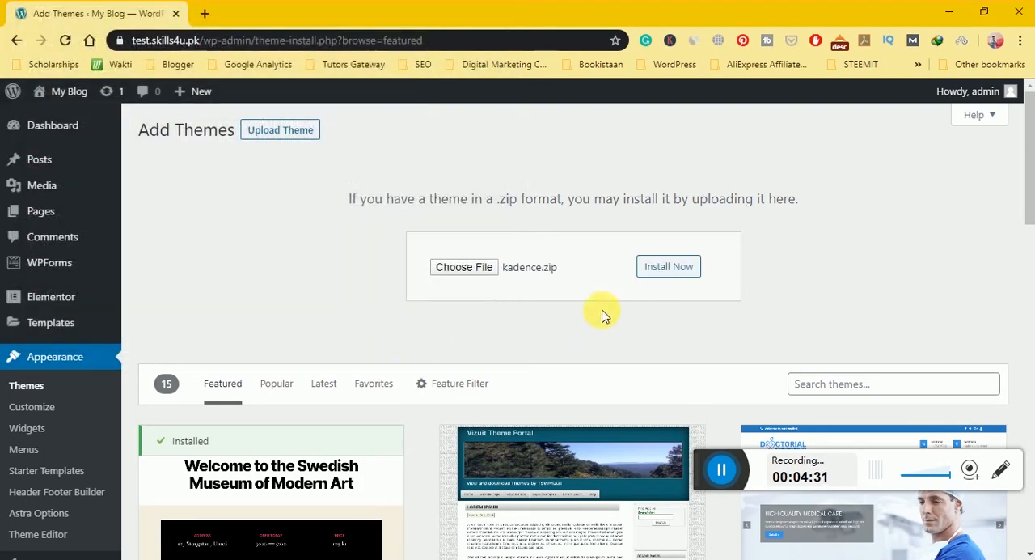
pyautogui.click(644, 276)
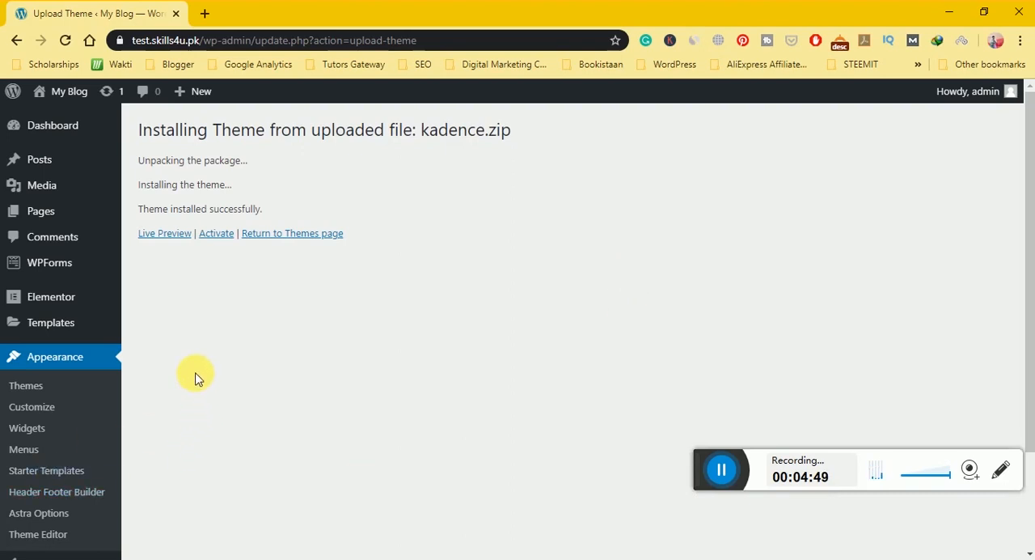
pyautogui.click(216, 235)
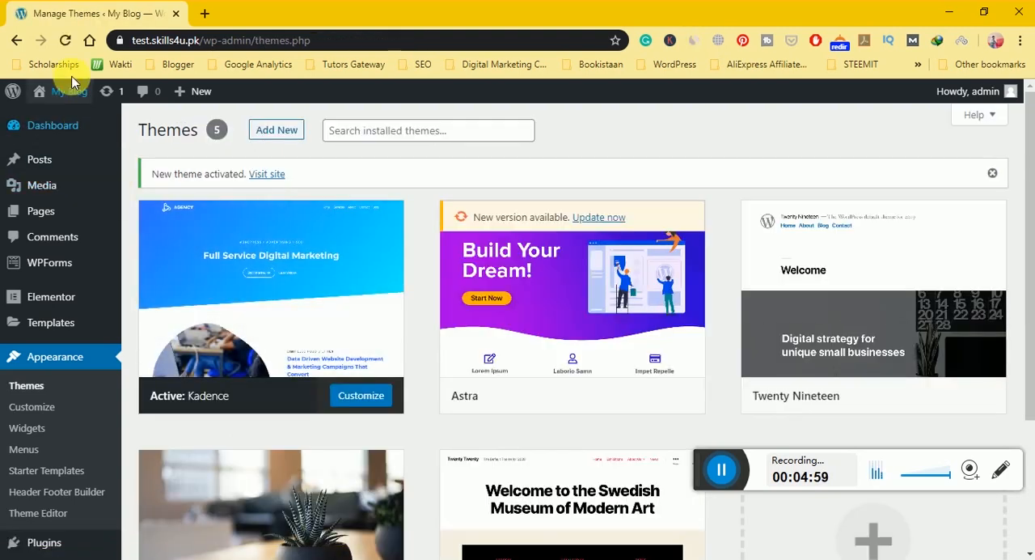
# Open the site's front end in a new browser tab and look over the home page under the new theme.
pyautogui.moveTo(61, 91)
pyautogui.rightClick(56, 113)
pyautogui.click(90, 122)
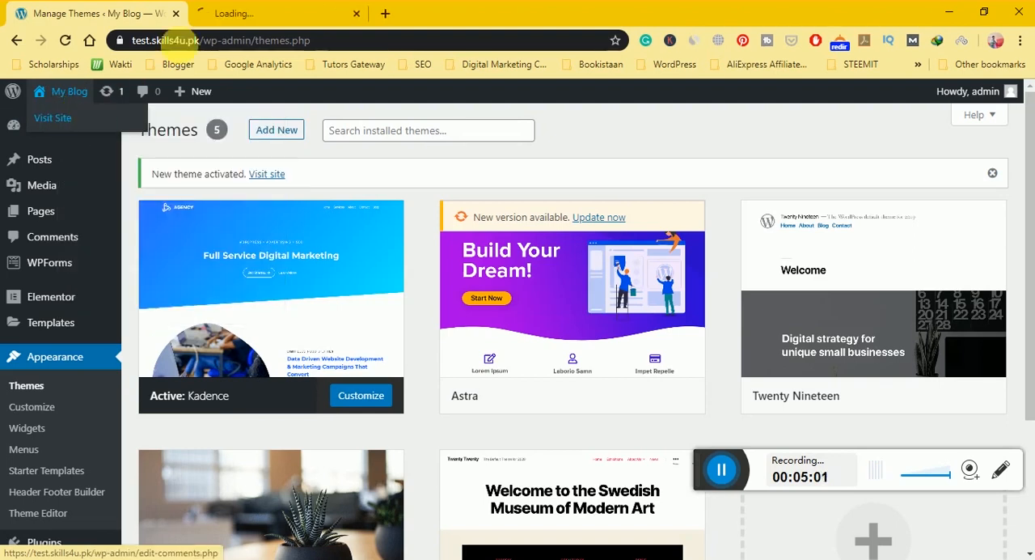
pyautogui.click(218, 16)
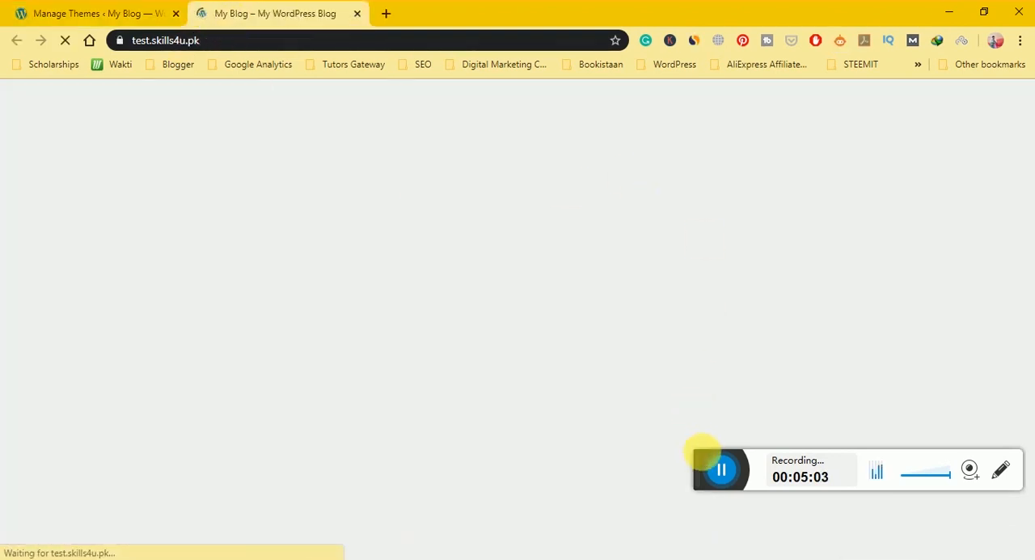
pyautogui.moveTo(702, 463); pyautogui.dragTo(714, 524)
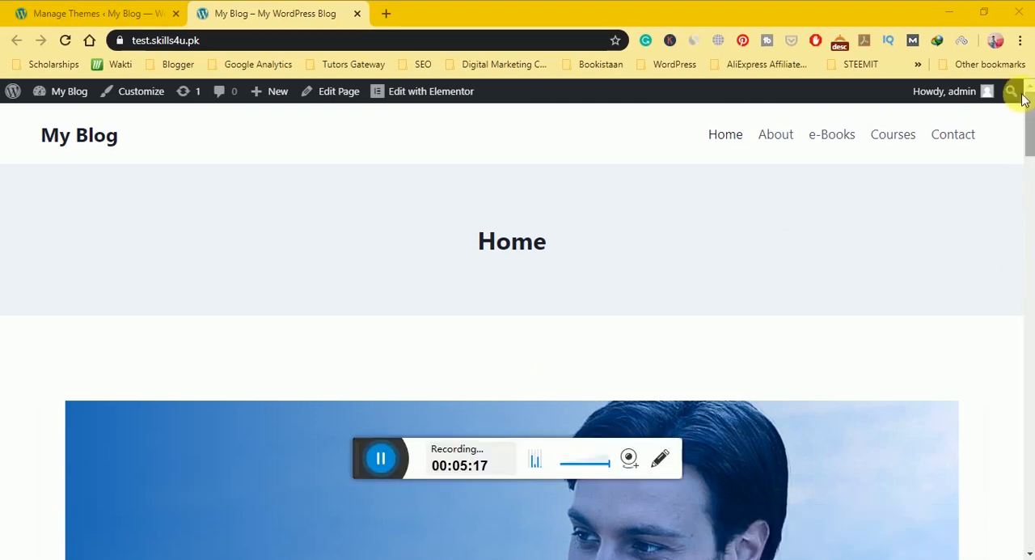
pyautogui.click(1032, 144)
pyautogui.moveTo(1032, 144); pyautogui.dragTo(1011, 86)
pyautogui.click(378, 460)
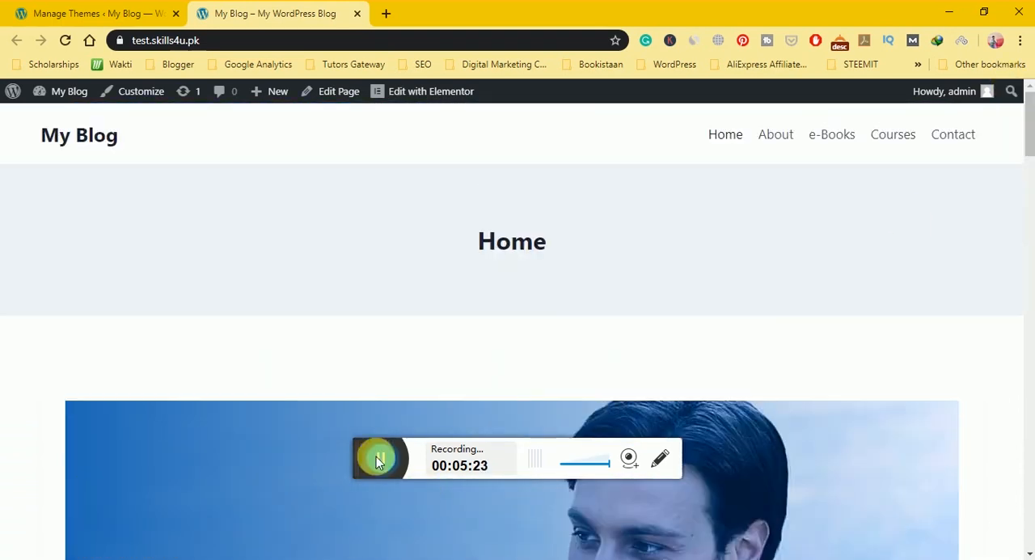
pyautogui.moveTo(365, 447); pyautogui.dragTo(769, 504)
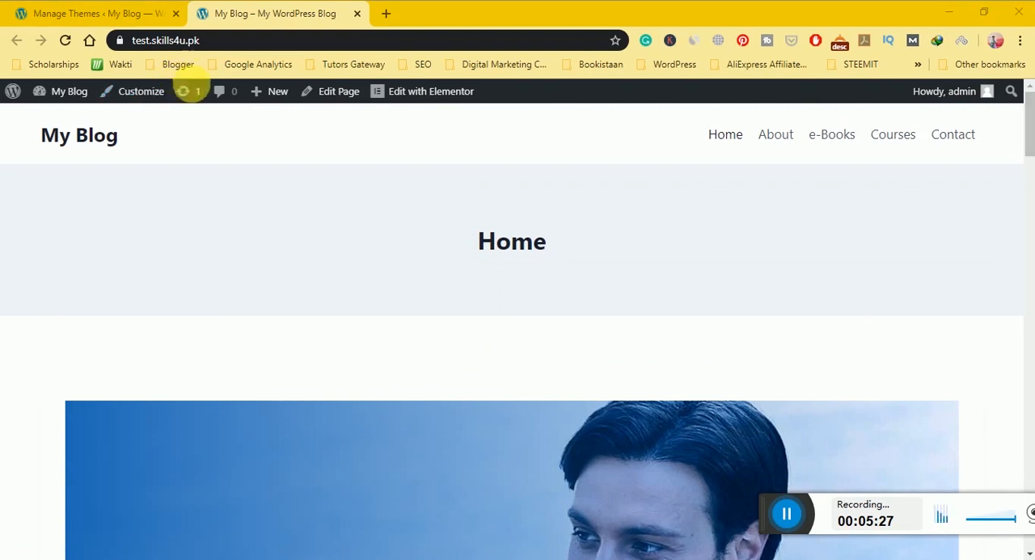
# Open the Customizer's Header settings and add a Social item beside the logo in the main row.
pyautogui.click(140, 94)
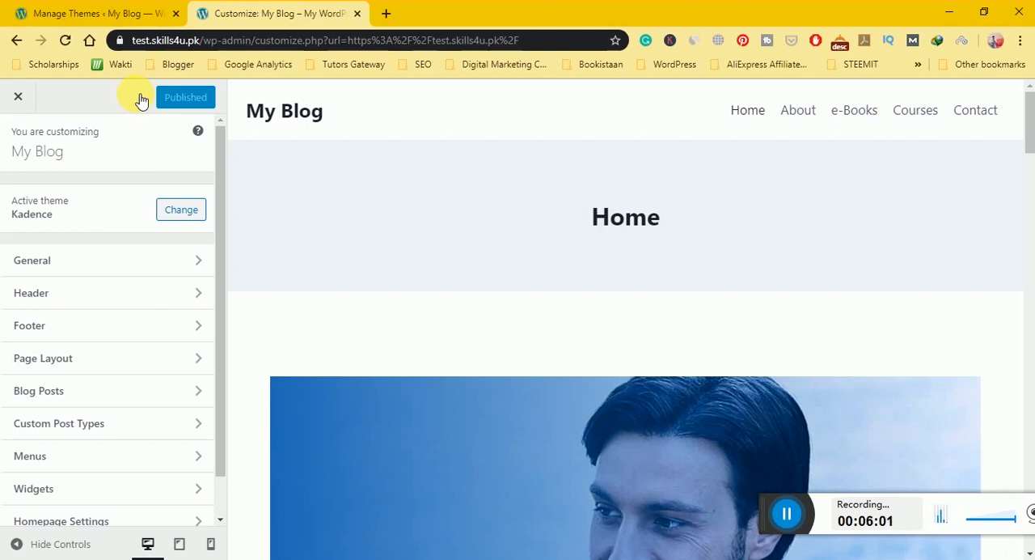
pyautogui.click(116, 293)
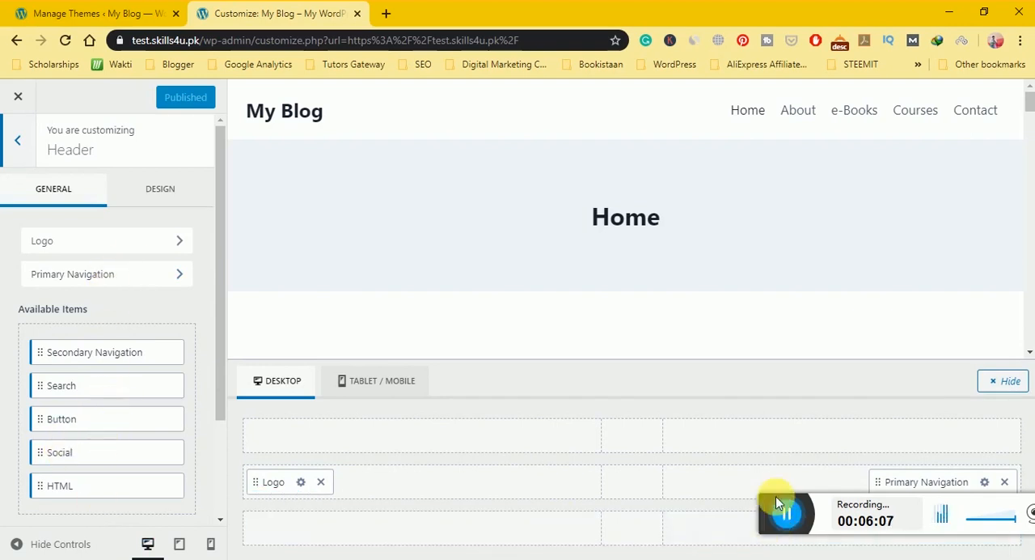
pyautogui.moveTo(773, 510); pyautogui.dragTo(772, 547)
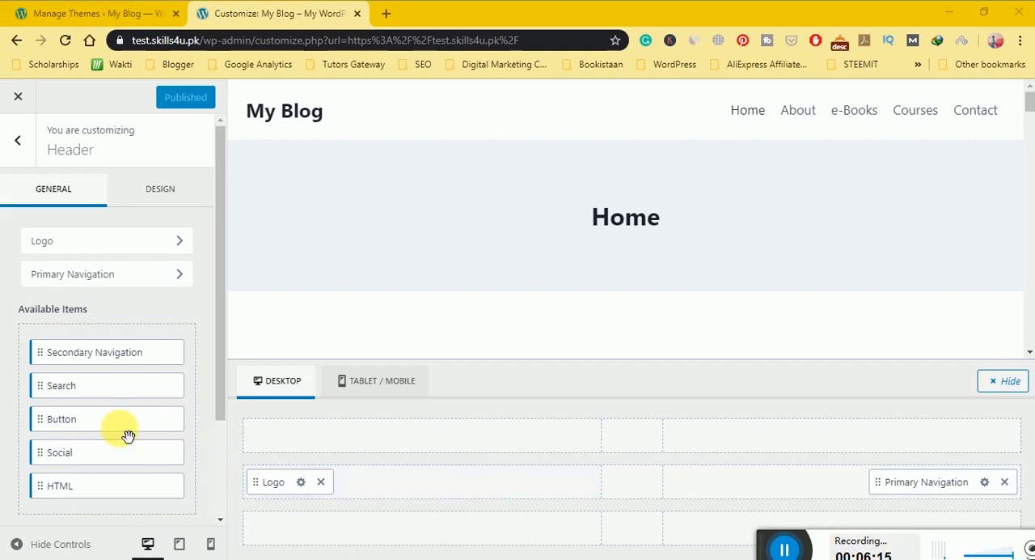
pyautogui.moveTo(146, 465); pyautogui.dragTo(472, 495)
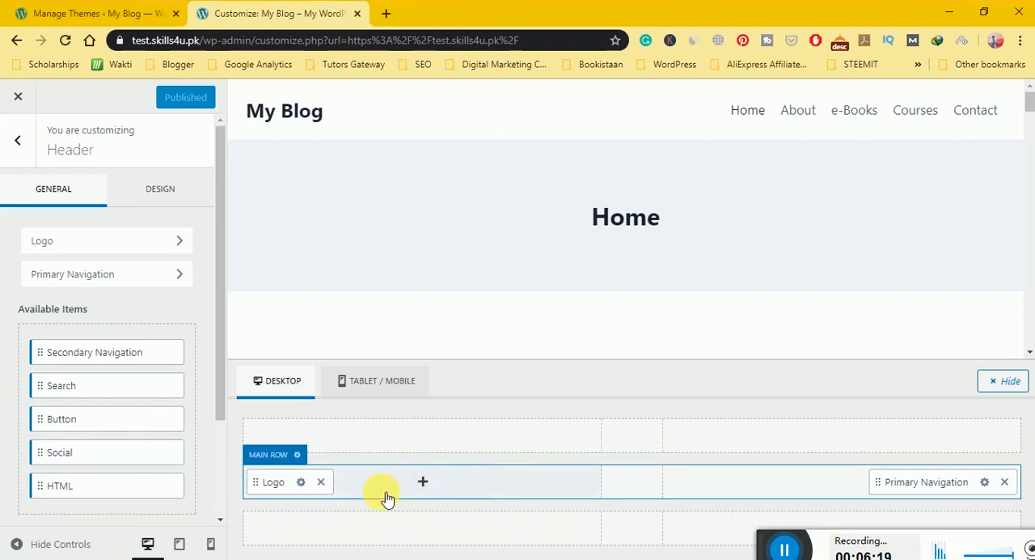
pyautogui.click(424, 483)
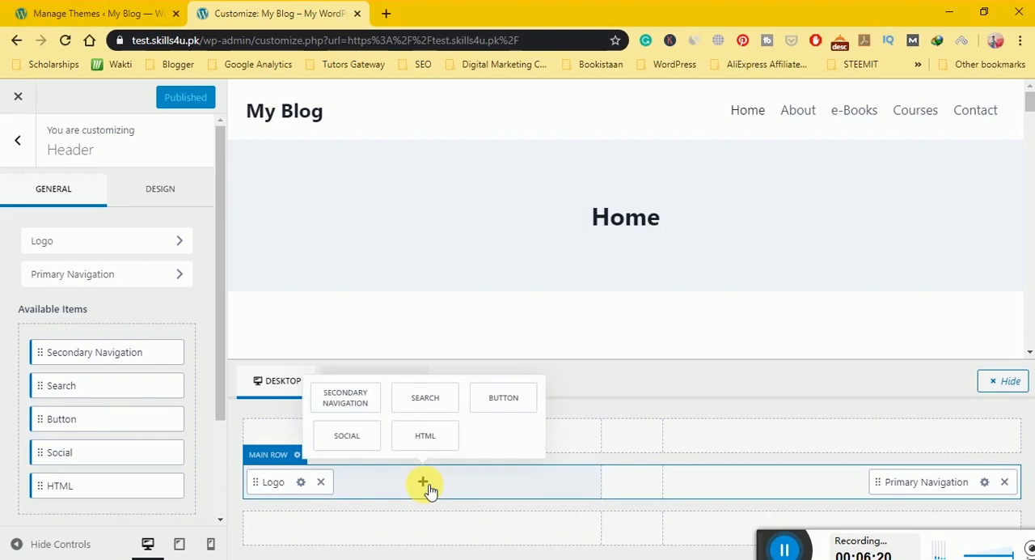
pyautogui.click(362, 449)
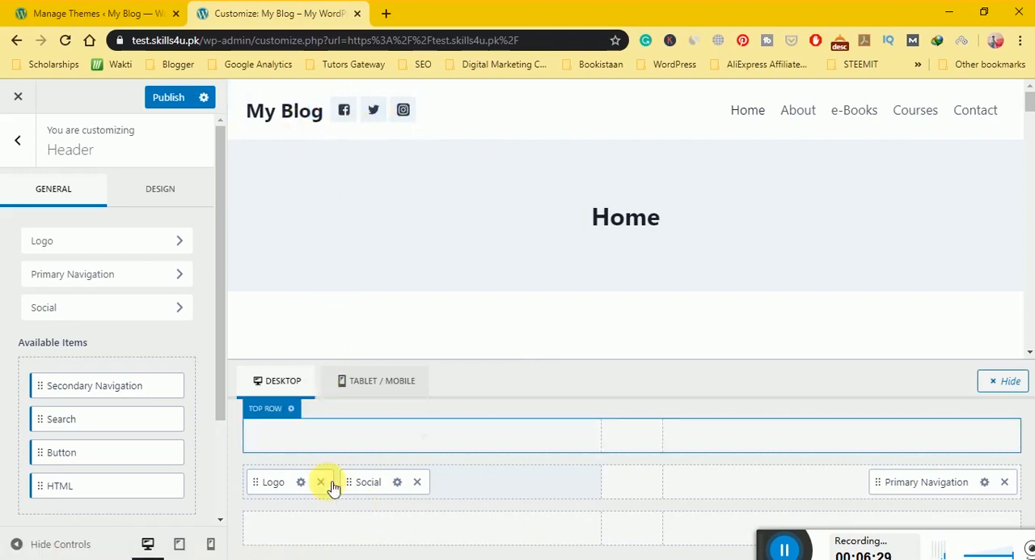
# Upload online-classes-icon.png from the Downloads folder and select it as the header logo.
pyautogui.click(302, 482)
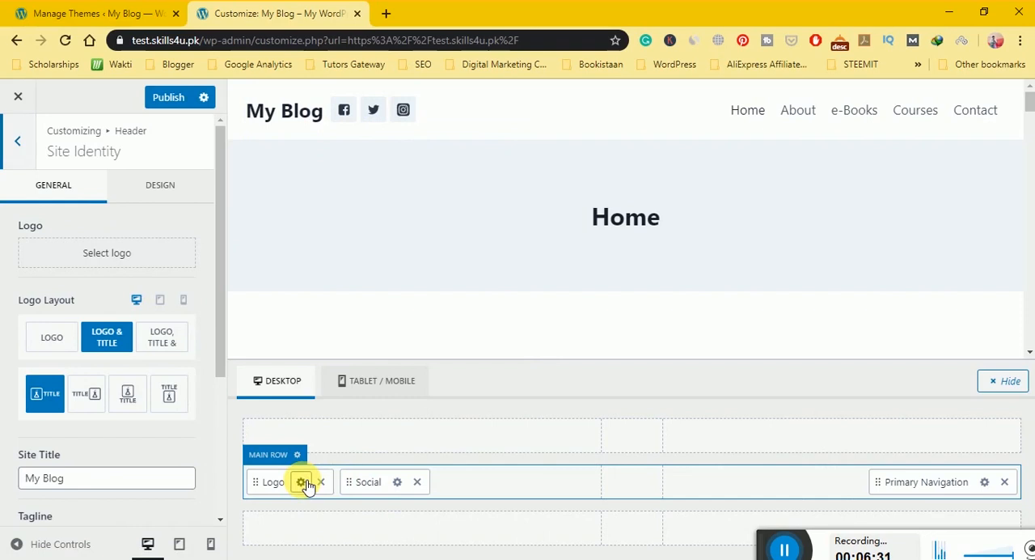
pyautogui.click(147, 249)
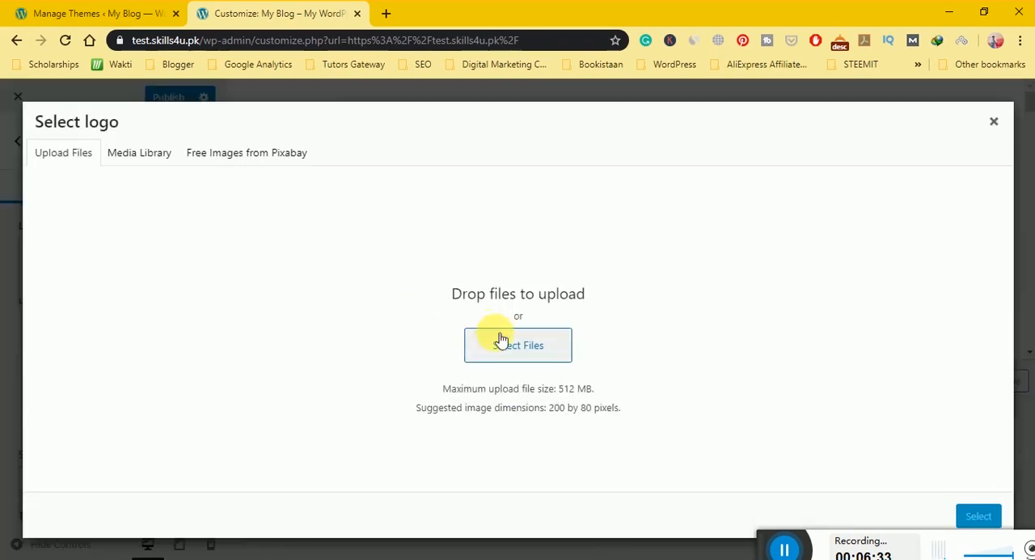
pyautogui.click(469, 344)
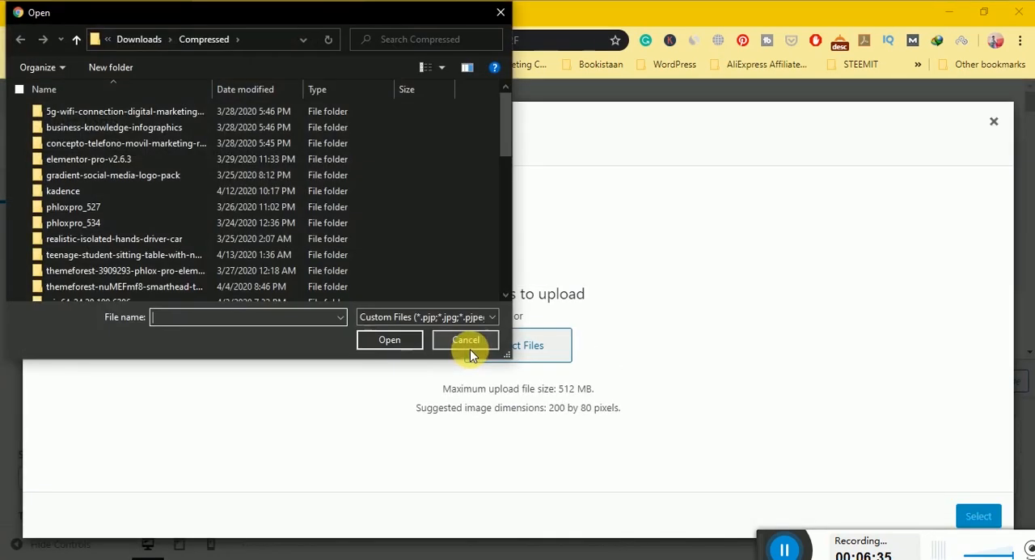
pyautogui.click(153, 38)
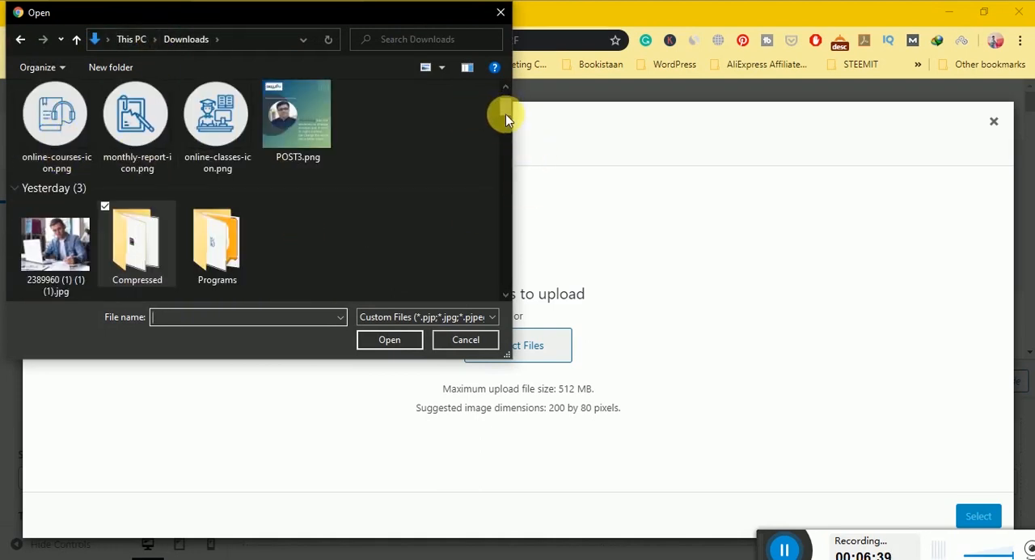
pyautogui.click(217, 121)
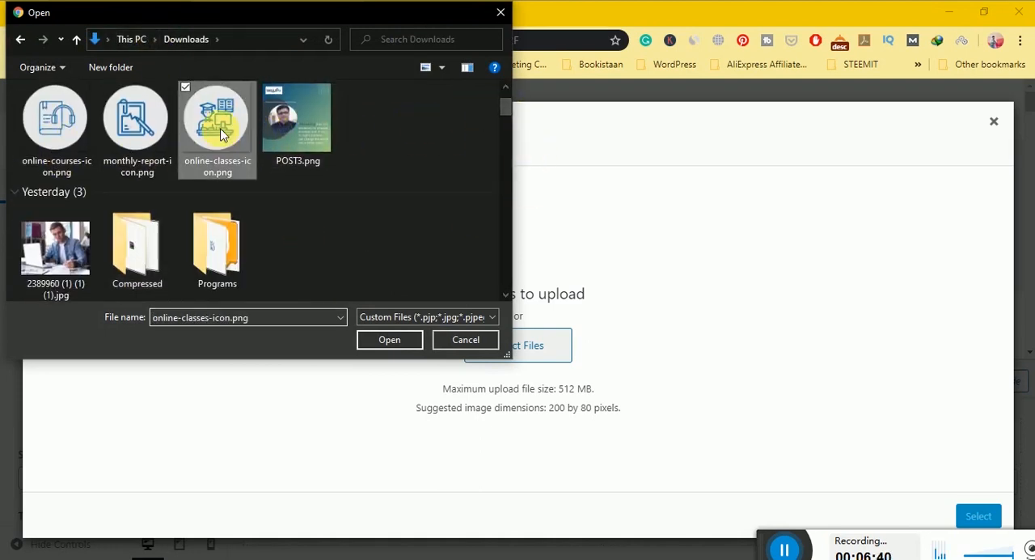
pyautogui.click(404, 338)
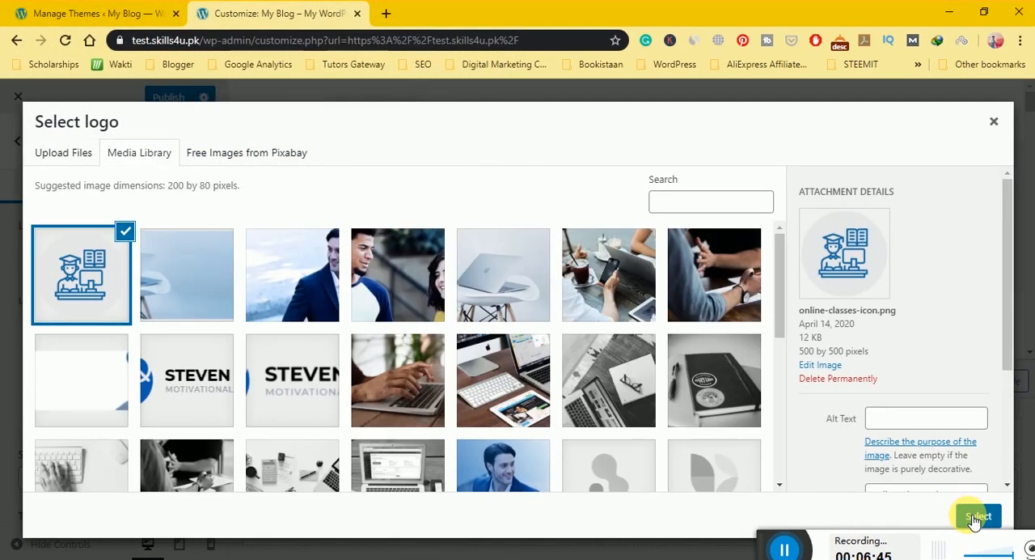
pyautogui.click(976, 518)
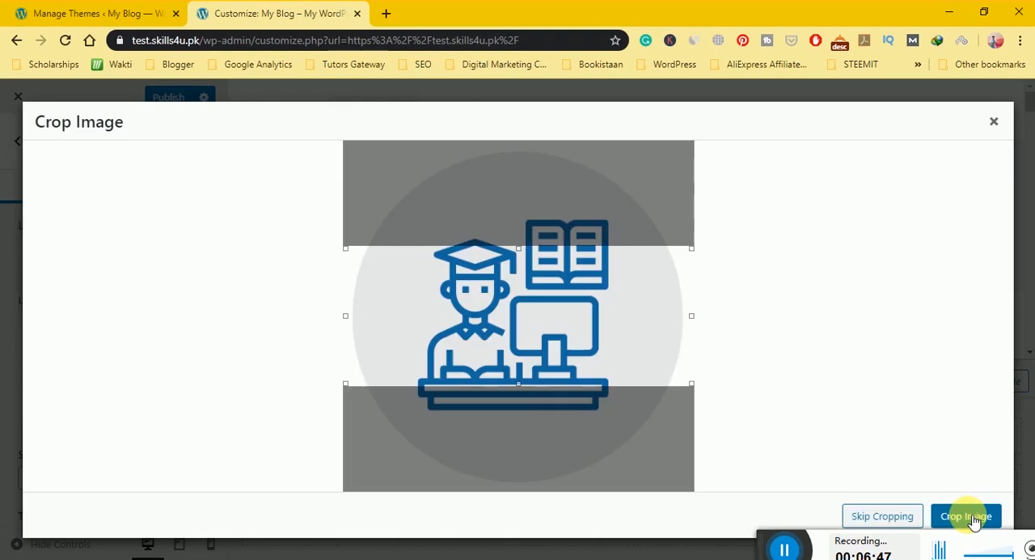
# Extend the crop area to cover the full height of the logo image and apply the crop.
pyautogui.moveTo(522, 391); pyautogui.dragTo(534, 504)
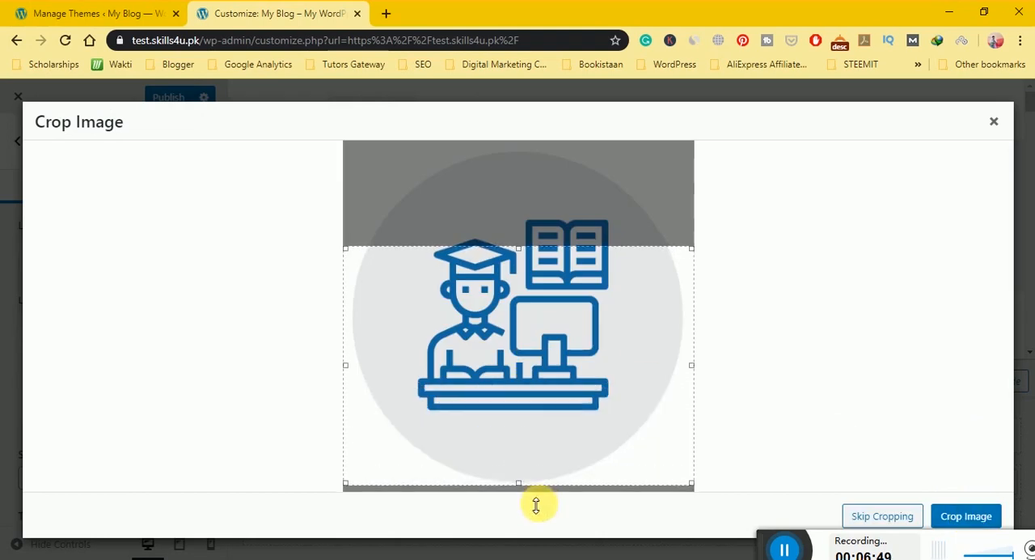
pyautogui.moveTo(521, 261); pyautogui.dragTo(512, 144)
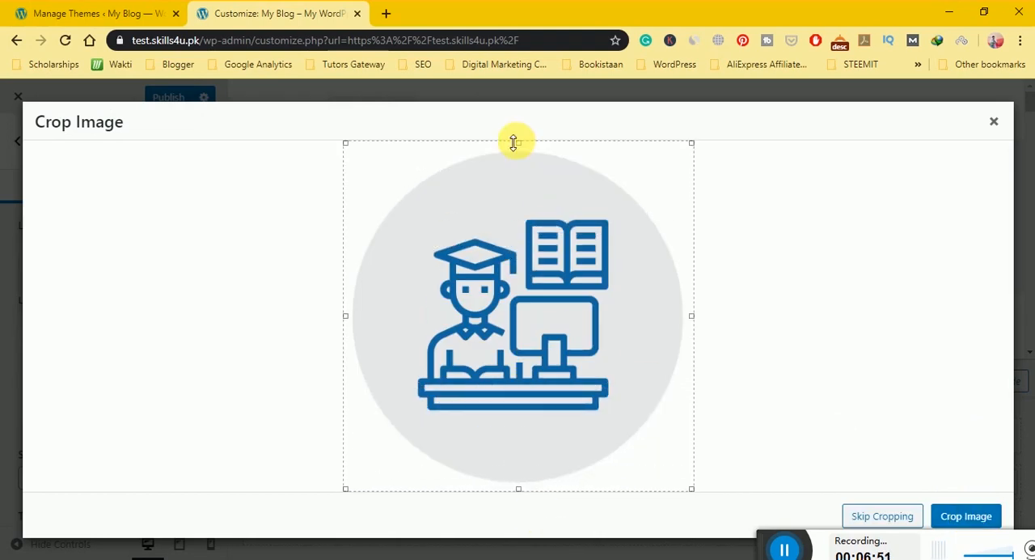
pyautogui.click(953, 511)
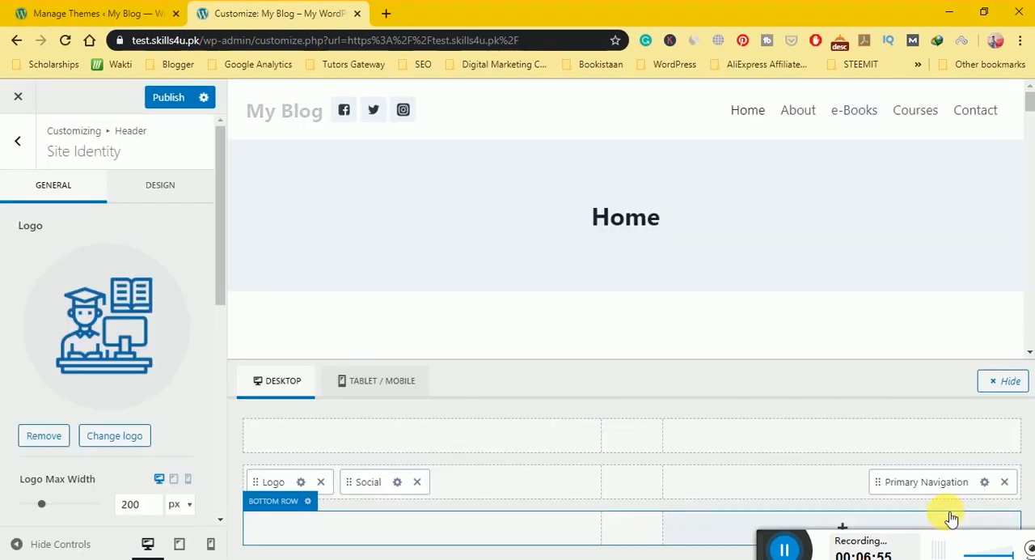
# Reduce the logo's maximum width to 80 px for desktop.
pyautogui.moveTo(219, 266); pyautogui.dragTo(220, 298)
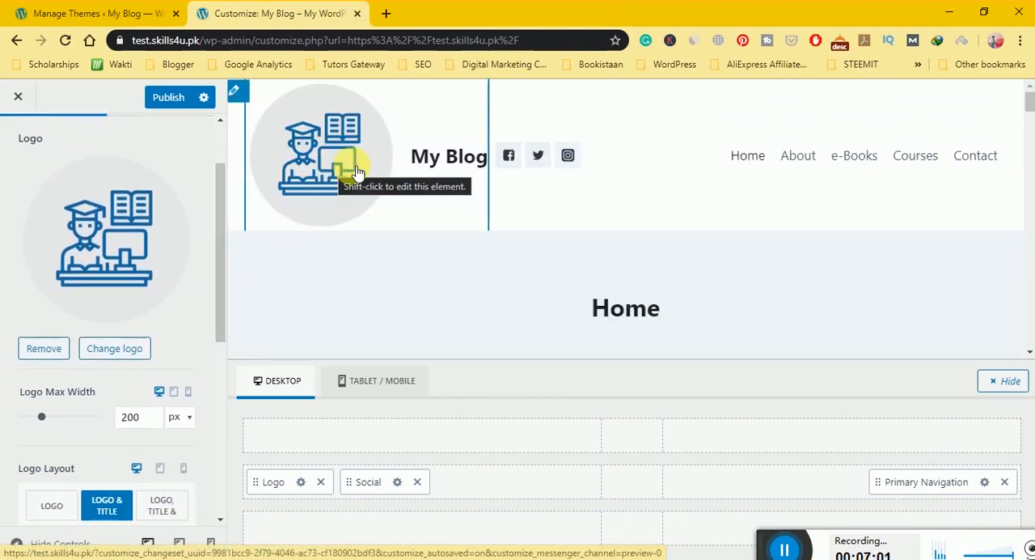
pyautogui.click(40, 419)
pyautogui.moveTo(44, 423); pyautogui.dragTo(36, 423)
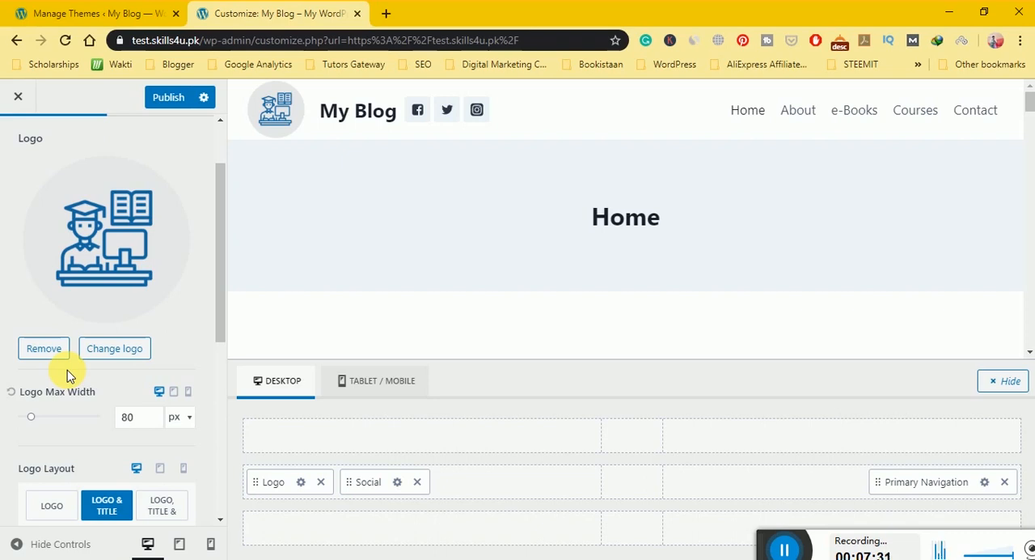
pyautogui.moveTo(32, 418)
pyautogui.mouseDown()
pyautogui.moveTo(22, 420)
pyautogui.moveTo(40, 420)
pyautogui.moveTo(31, 417)
pyautogui.mouseUp()
# Set the logo layout to show logo, title and tagline, and change the site title to "Skills4u".
pyautogui.moveTo(225, 328); pyautogui.dragTo(225, 404)
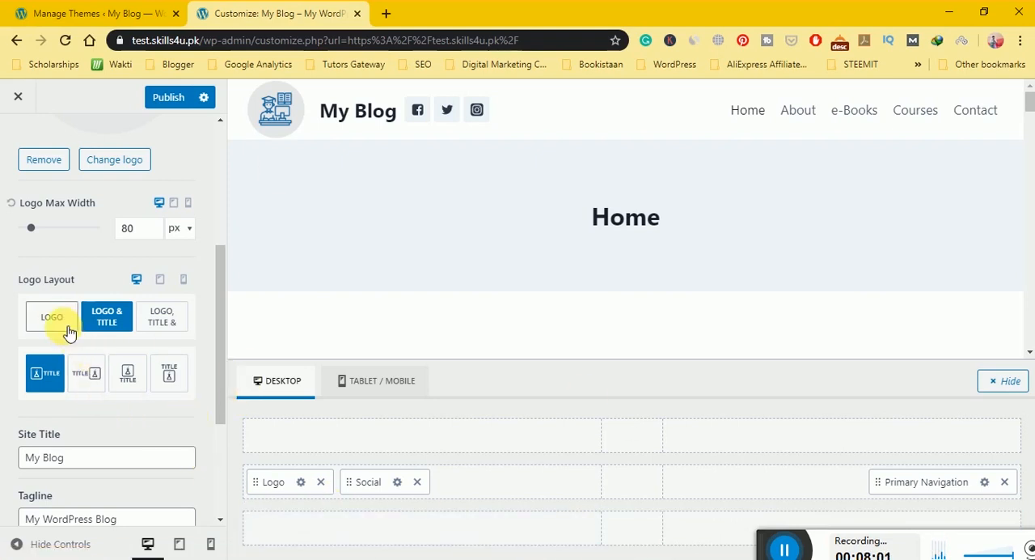
pyautogui.click(177, 332)
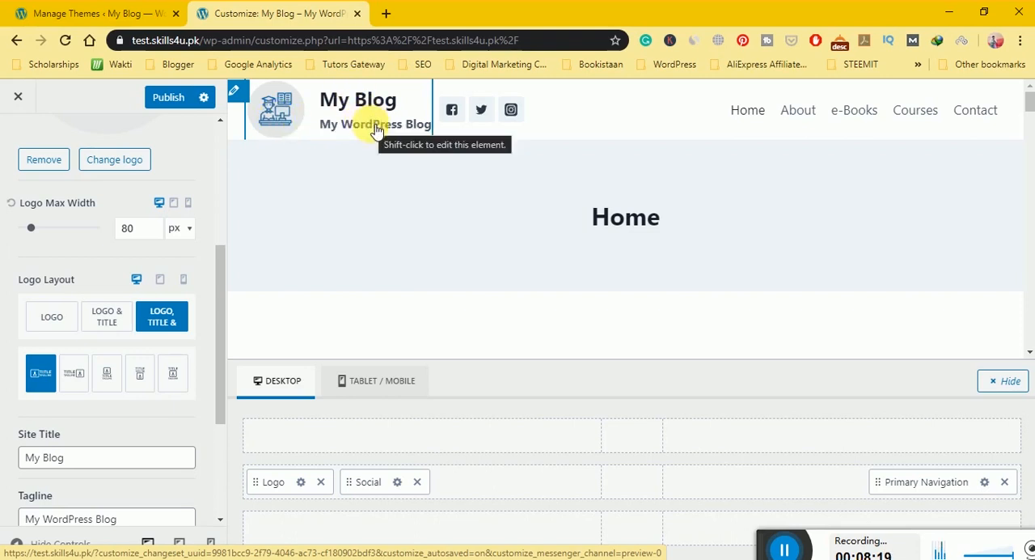
pyautogui.moveTo(97, 457); pyautogui.dragTo(2, 451)
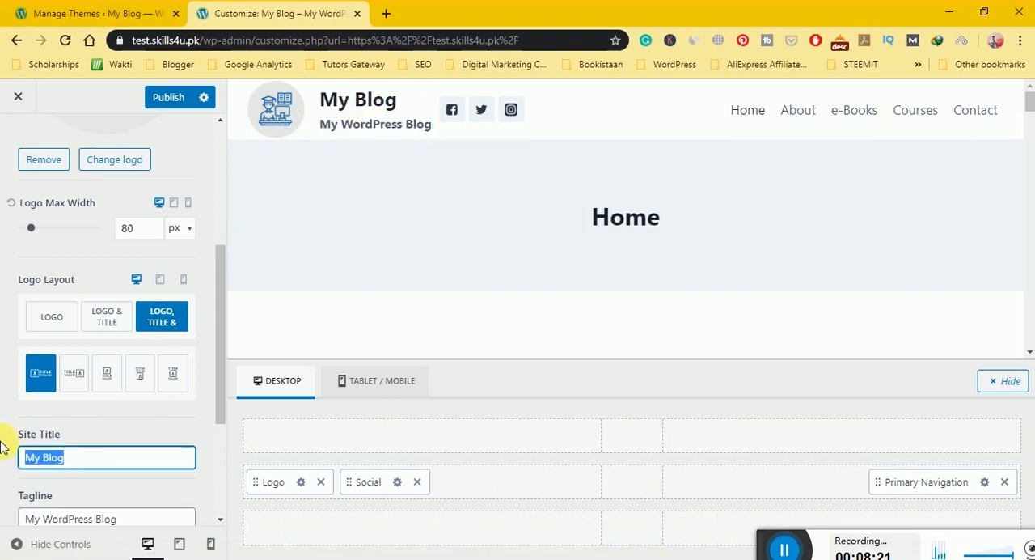
pyautogui.write('Skills4u')
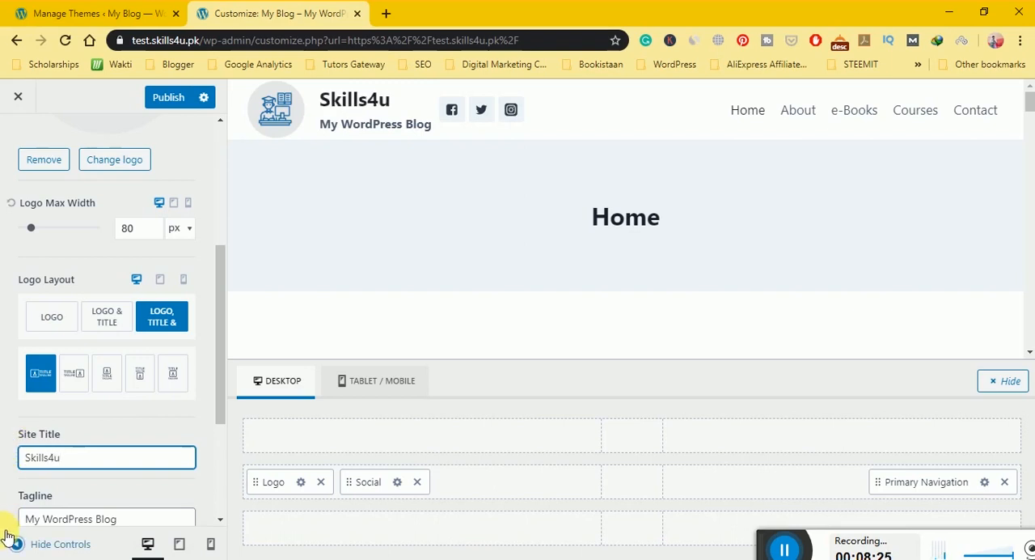
# Set the tagline to "Youth With Skills" and change the desktop logo layout to logo only.
pyautogui.moveTo(150, 517); pyautogui.dragTo(3, 514)
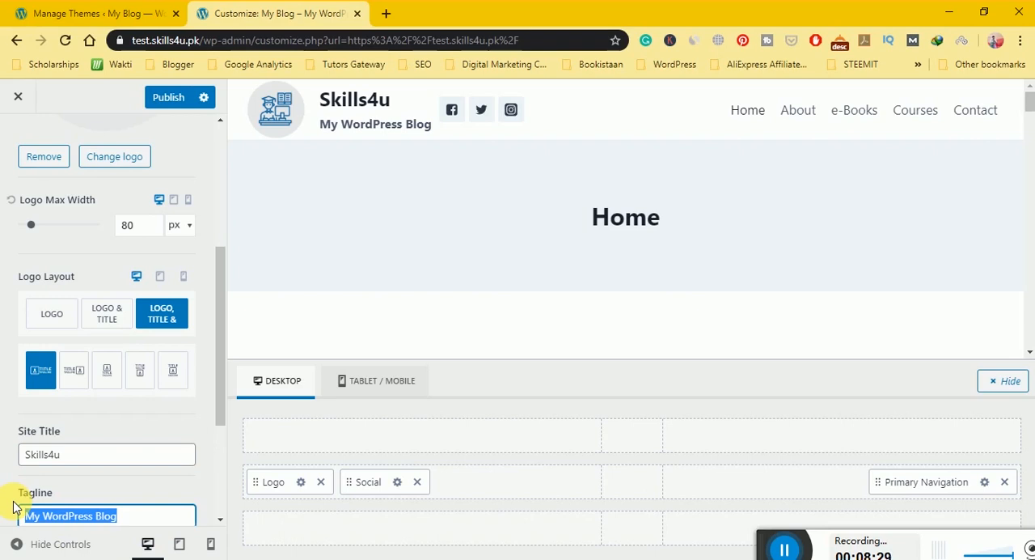
pyautogui.write('Youth ')
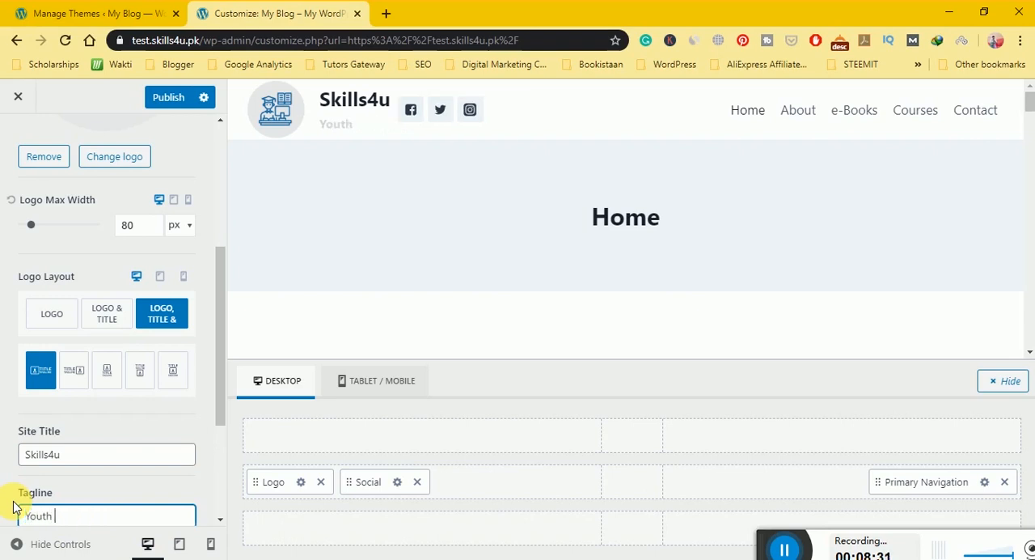
pyautogui.write('With Skills')
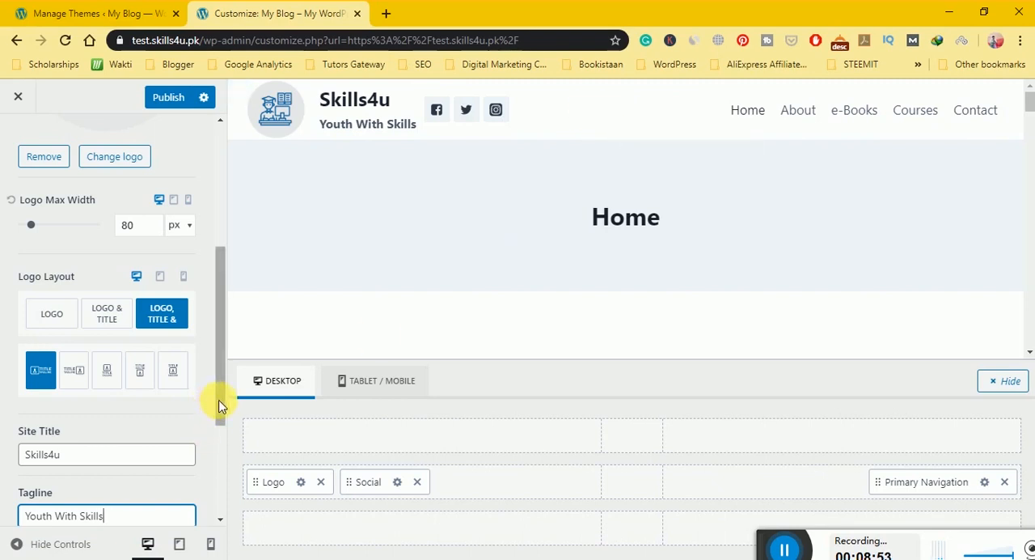
pyautogui.click(50, 316)
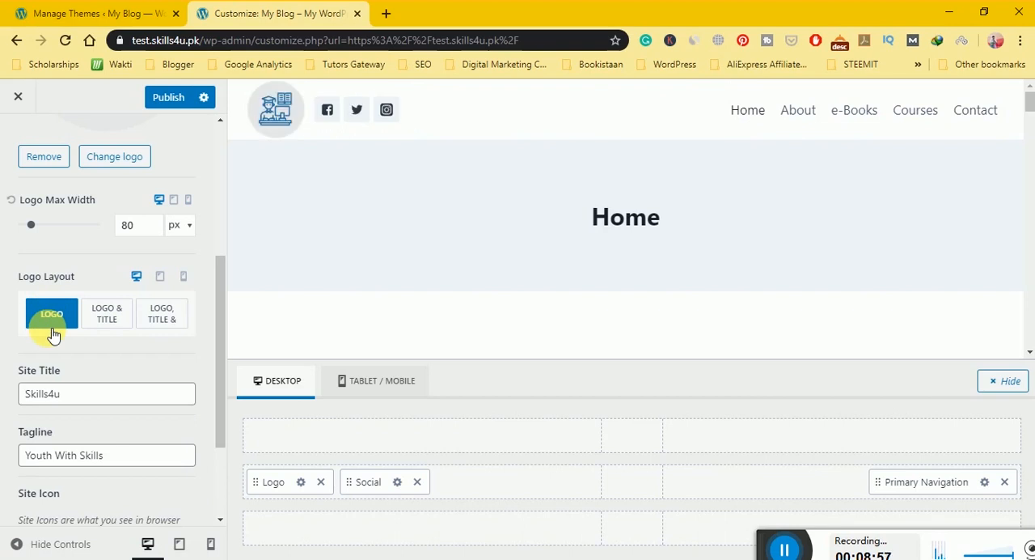
# Set the site icon from logo-regular-free-img.png in the media library, cropped to its round blue emblem.
pyautogui.scroll(-2, 116, 433)
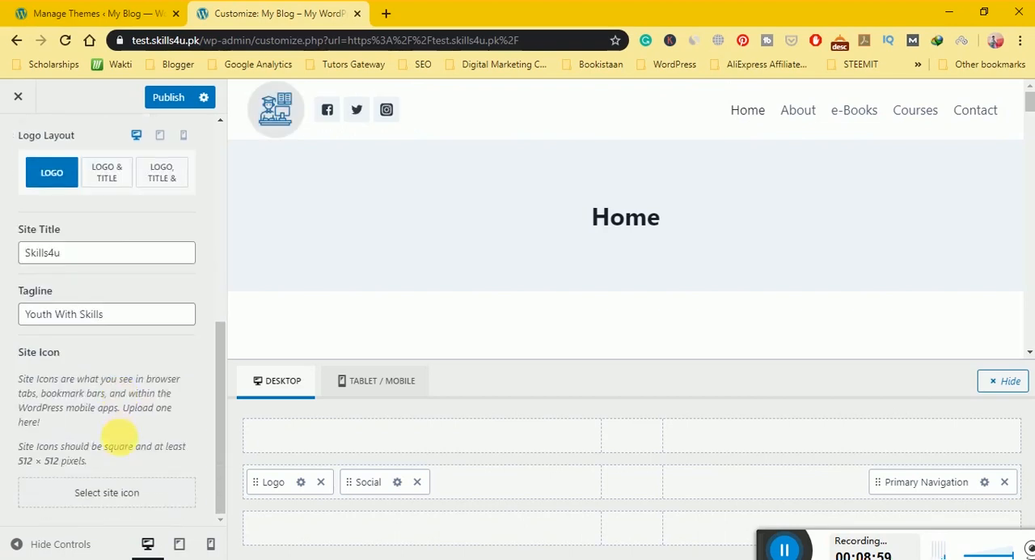
pyautogui.click(109, 493)
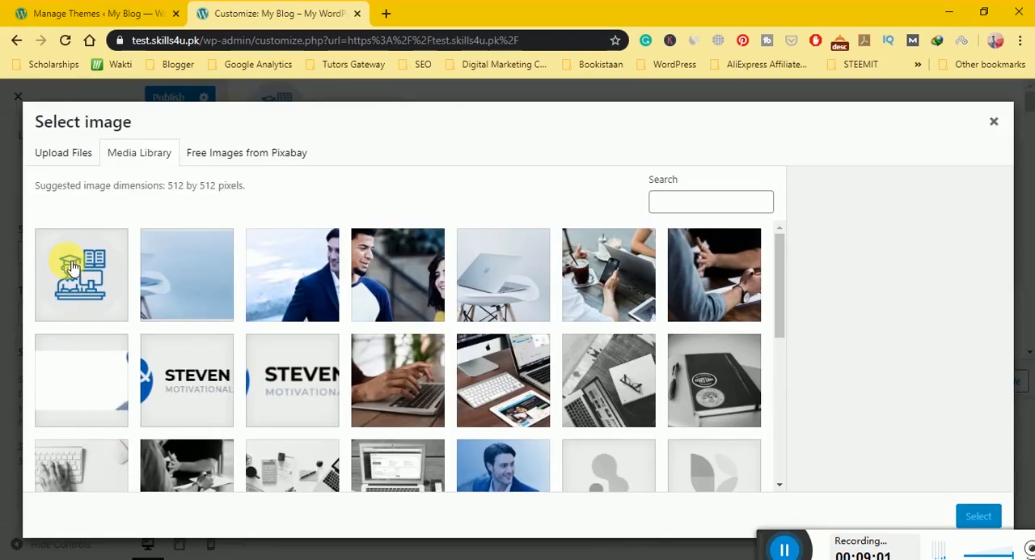
pyautogui.click(202, 378)
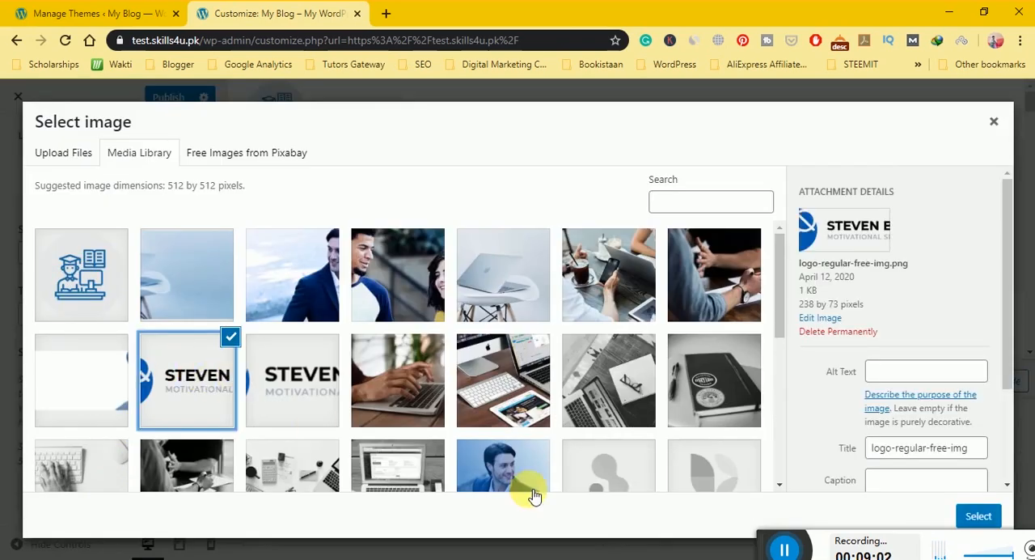
pyautogui.click(976, 516)
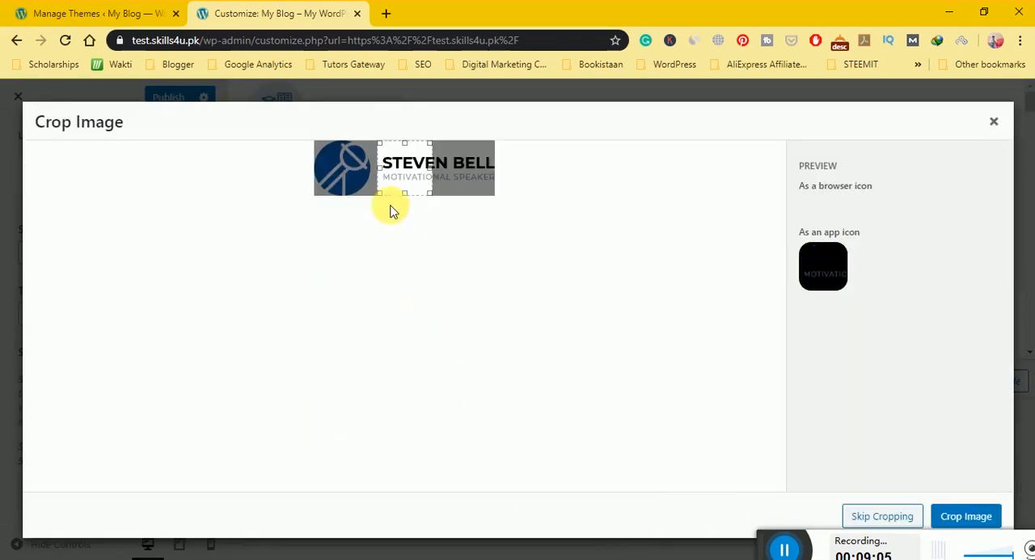
pyautogui.moveTo(393, 164); pyautogui.dragTo(275, 174)
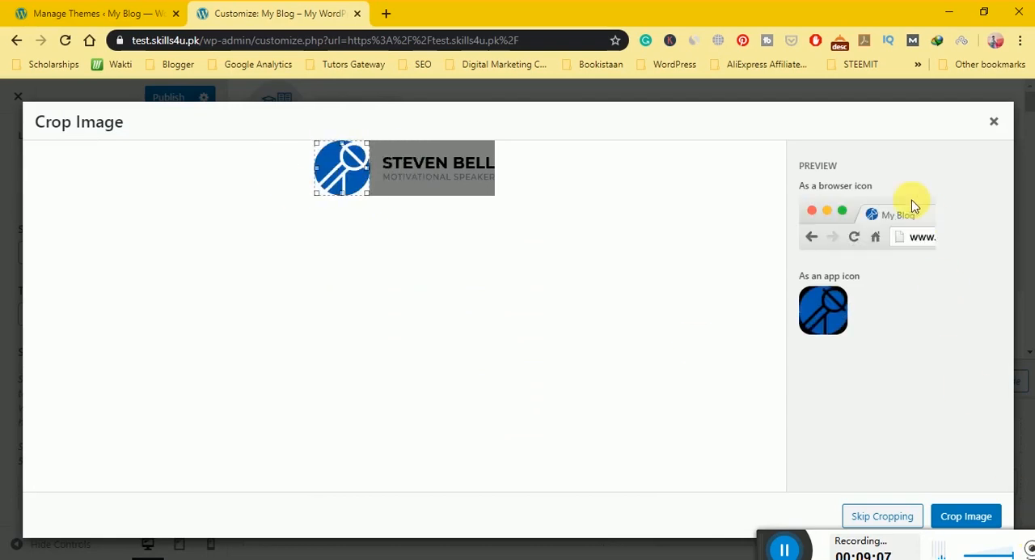
pyautogui.click(995, 517)
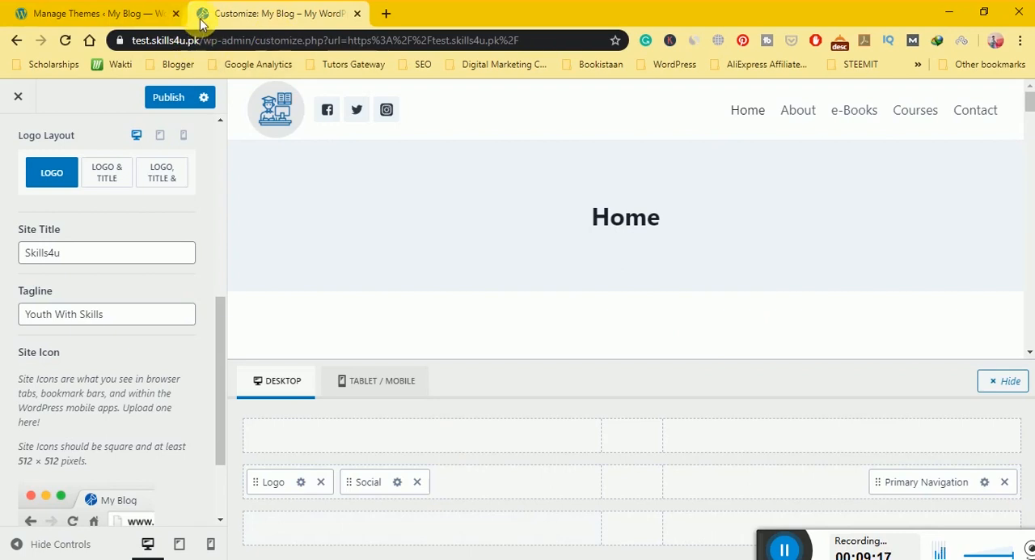
# Set the Primary Navigation items spacing to 3.14 em, and try the Stretch Menu option on and off again.
pyautogui.scroll(1, 50, 255)
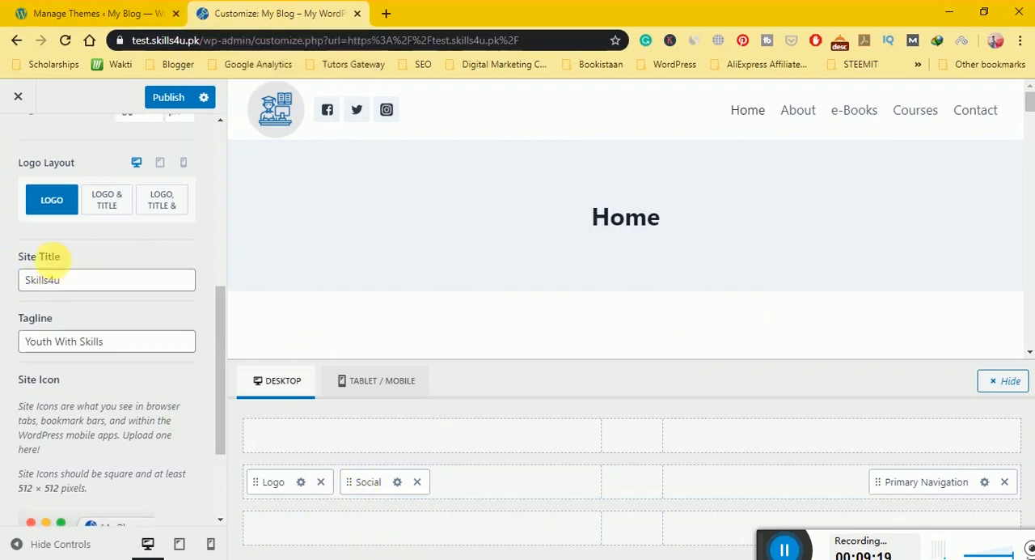
pyautogui.scroll(5, 33, 202)
pyautogui.click(13, 141)
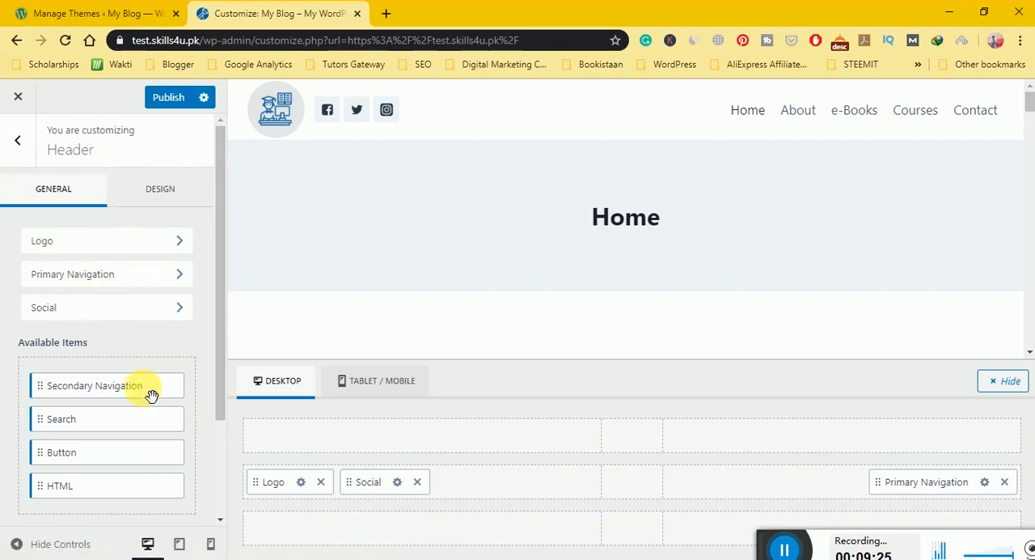
pyautogui.moveTo(151, 393)
pyautogui.mouseDown()
pyautogui.moveTo(157, 372)
pyautogui.moveTo(136, 340)
pyautogui.moveTo(150, 293)
pyautogui.moveTo(135, 390)
pyautogui.mouseUp()
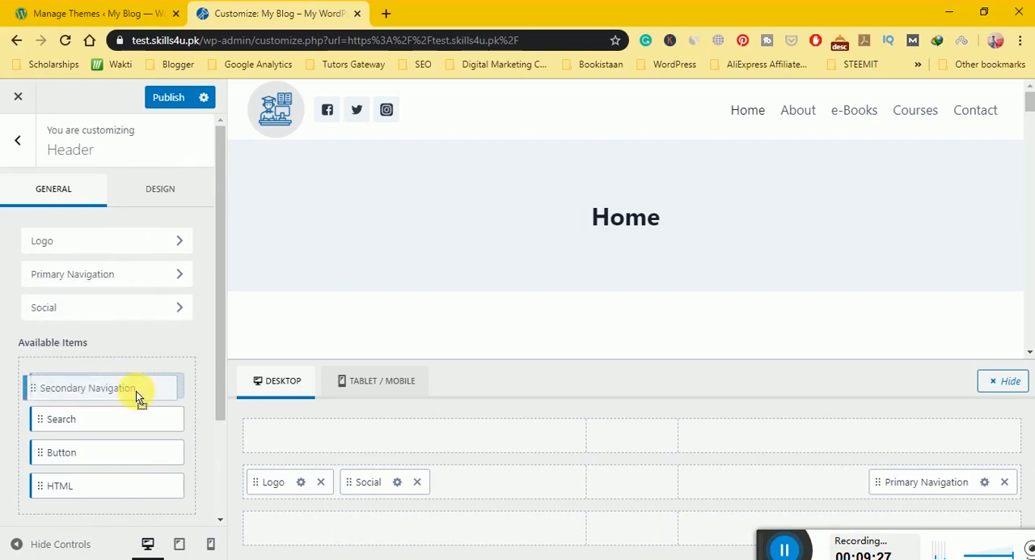
pyautogui.click(123, 279)
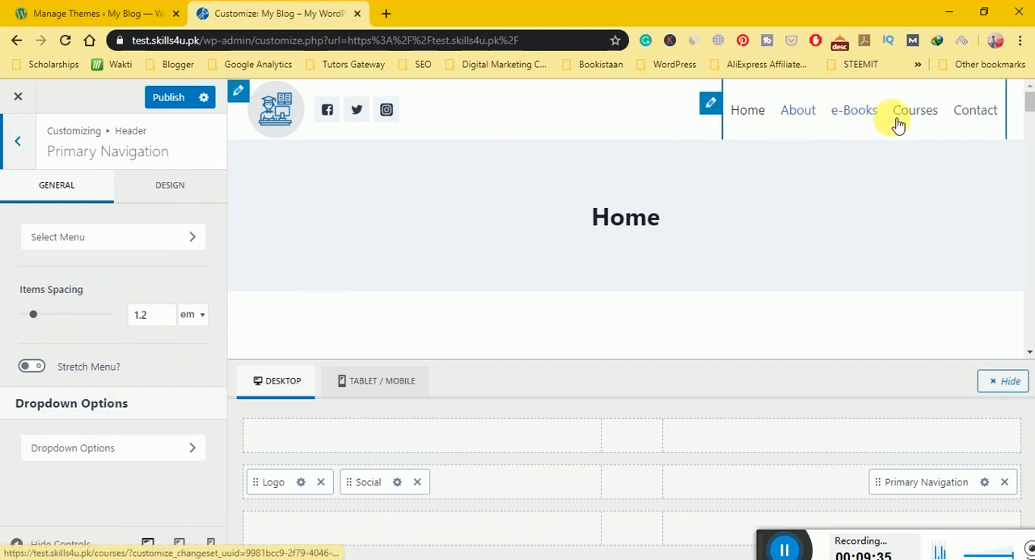
pyautogui.click(44, 318)
pyautogui.moveTo(45, 318); pyautogui.dragTo(51, 317)
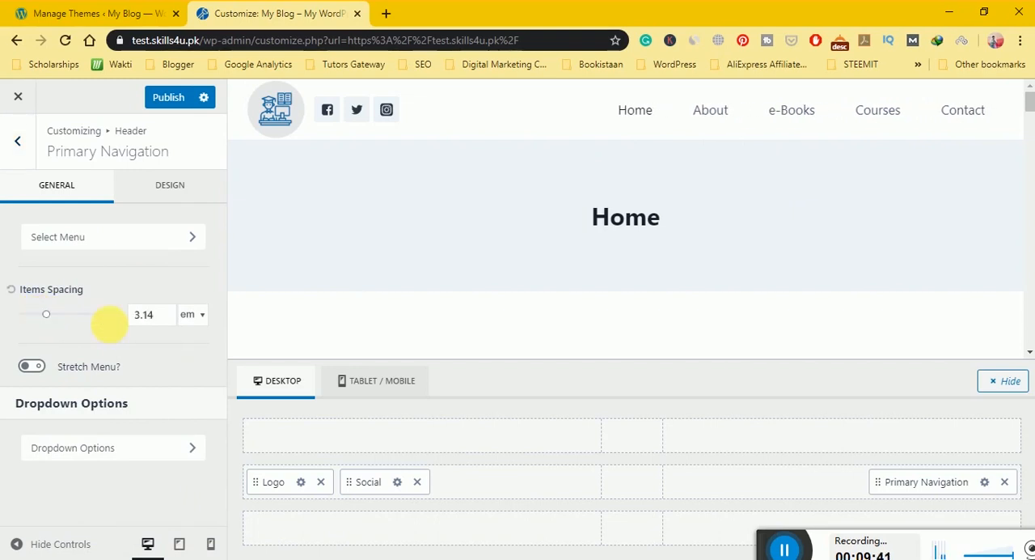
pyautogui.click(39, 368)
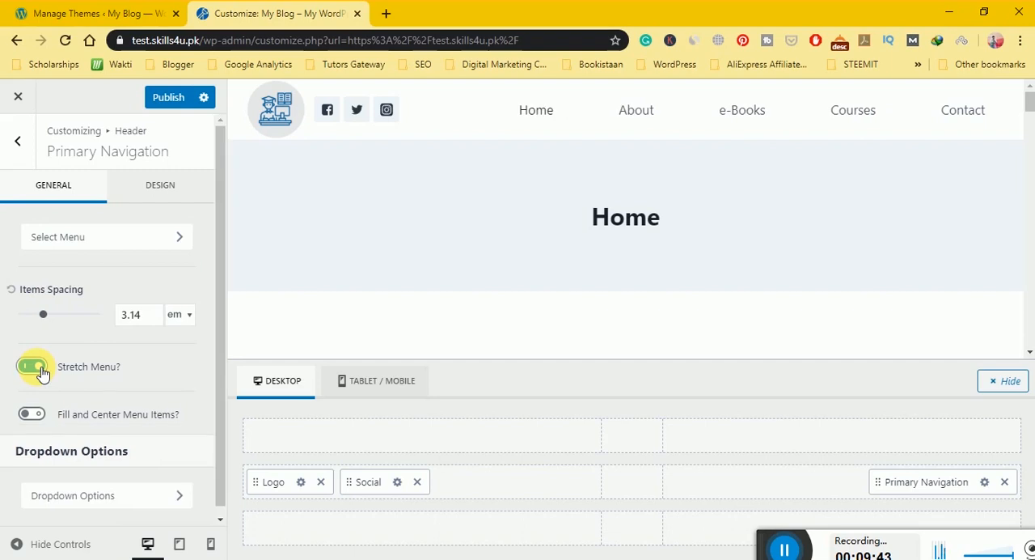
pyautogui.click(41, 368)
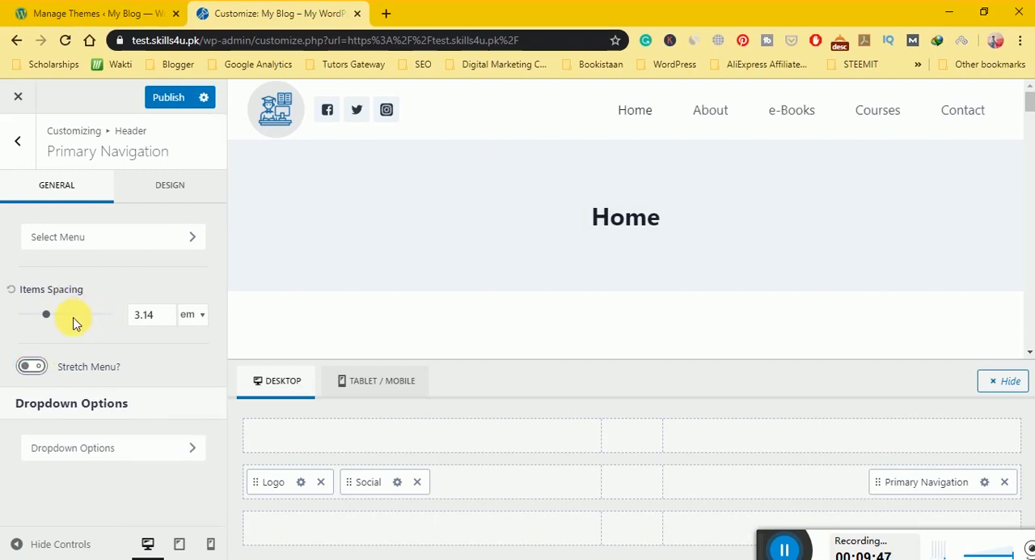
# Check which menu is assigned to the Primary location among the theme's menu locations.
pyautogui.click(116, 242)
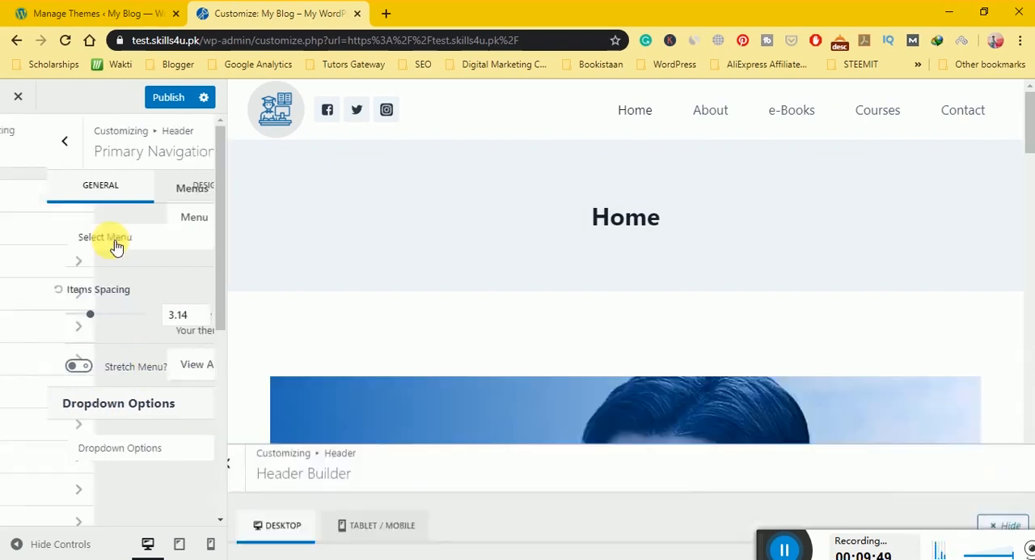
pyautogui.click(126, 355)
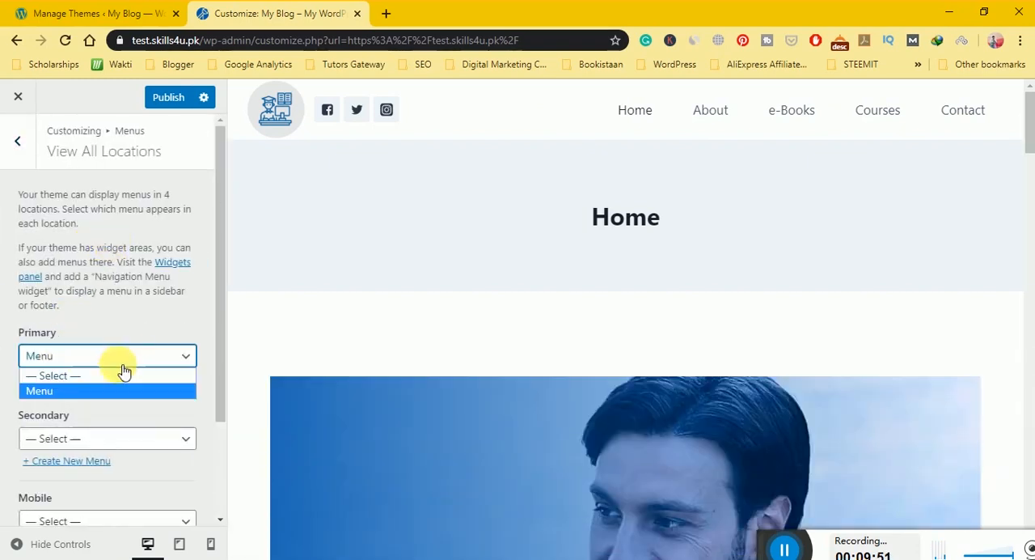
pyautogui.click(116, 357)
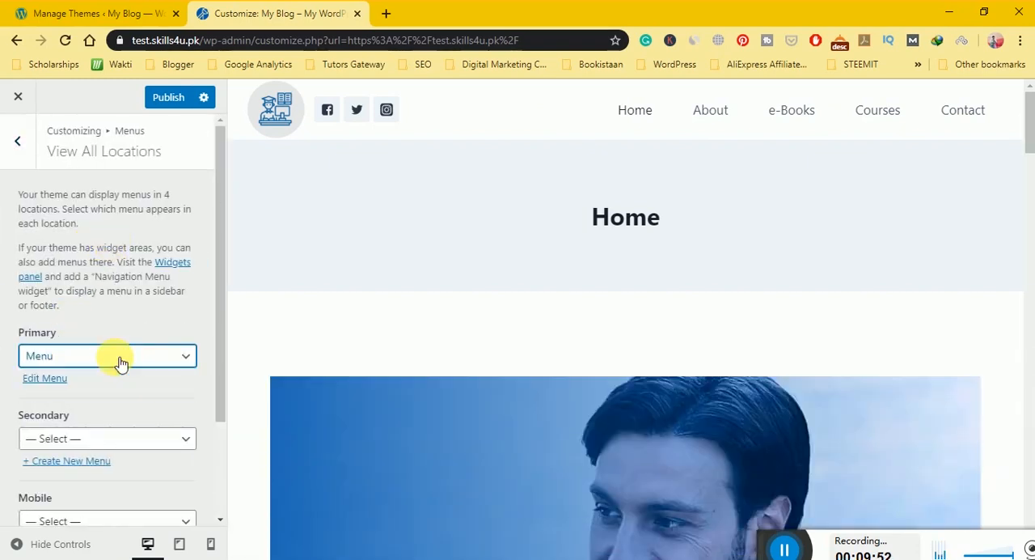
pyautogui.click(7, 142)
pyautogui.click(8, 143)
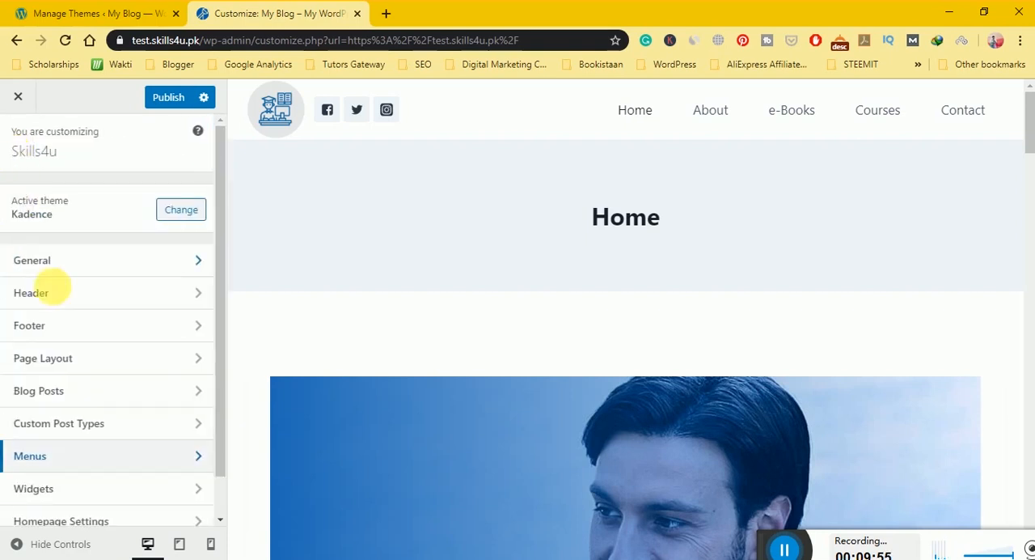
# Enable the transparent header in the Header settings.
pyautogui.click(110, 295)
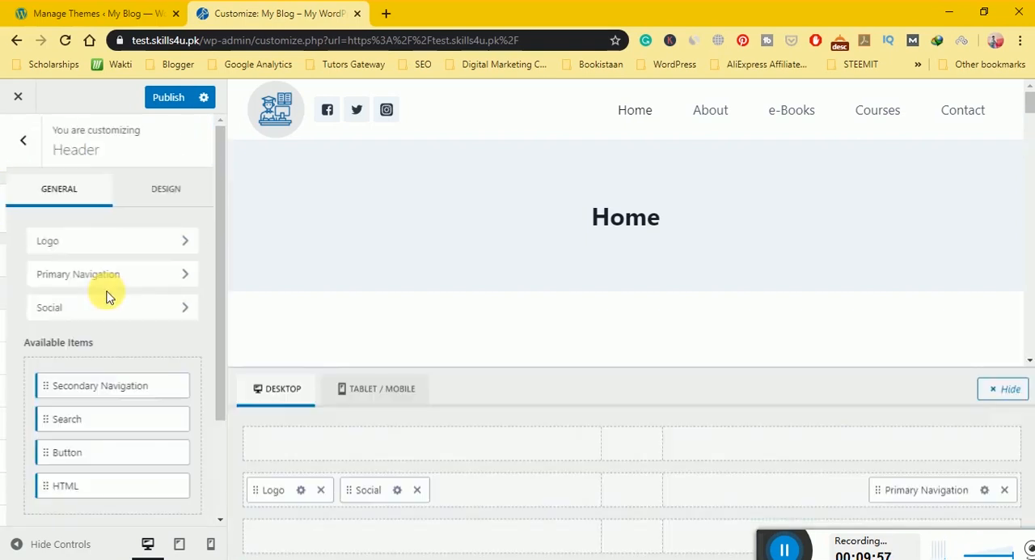
pyautogui.scroll(-3, 104, 295)
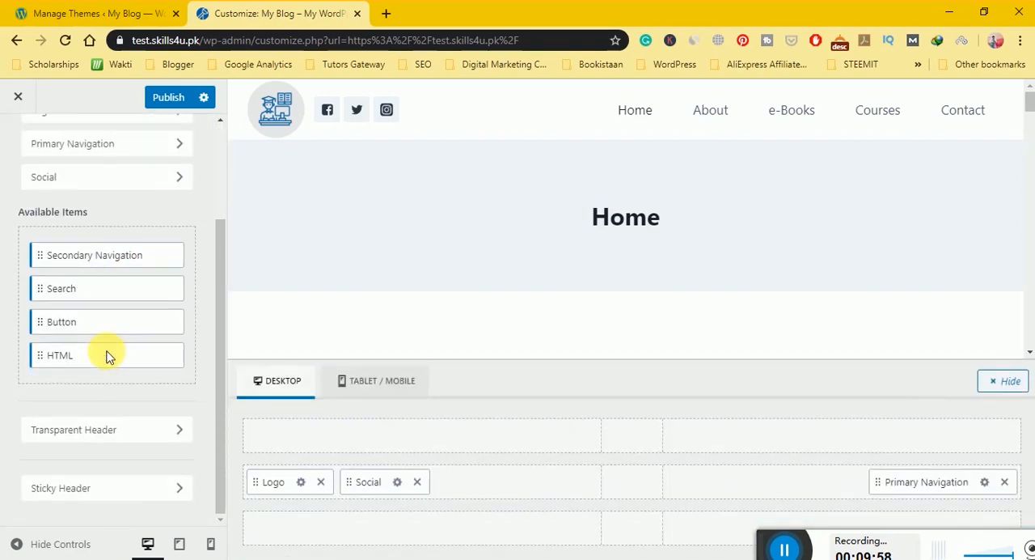
pyautogui.click(69, 419)
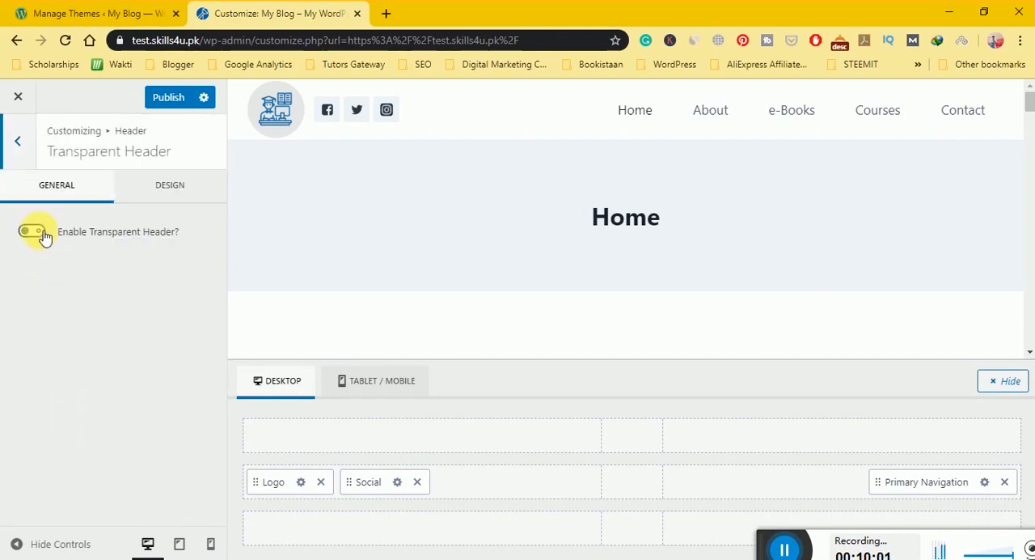
pyautogui.click(33, 232)
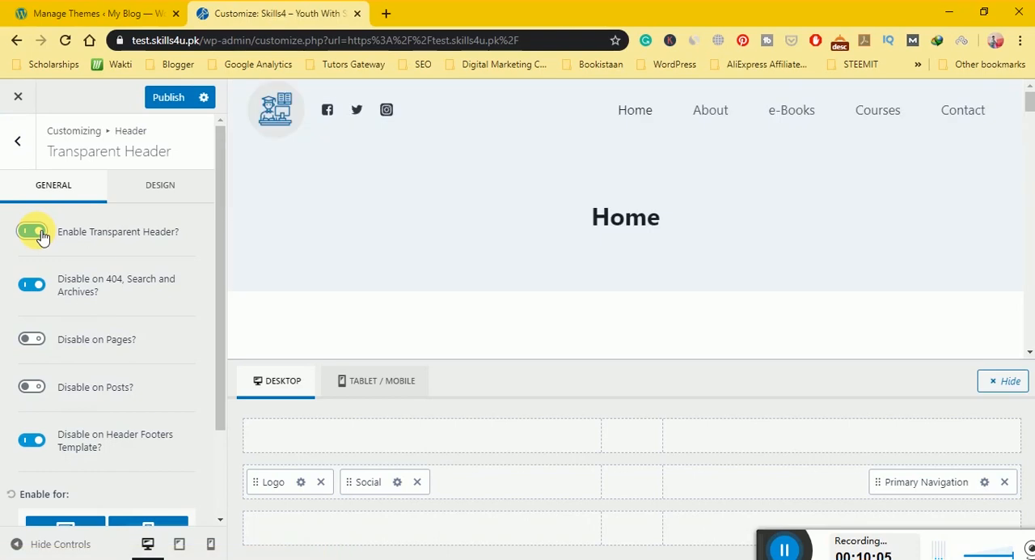
# Open the developer's portfolio website in a new browser tab, examine its transparent header, and return to the Customizer.
pyautogui.click(386, 14)
pyautogui.write('shee')
pyautogui.press('Return')
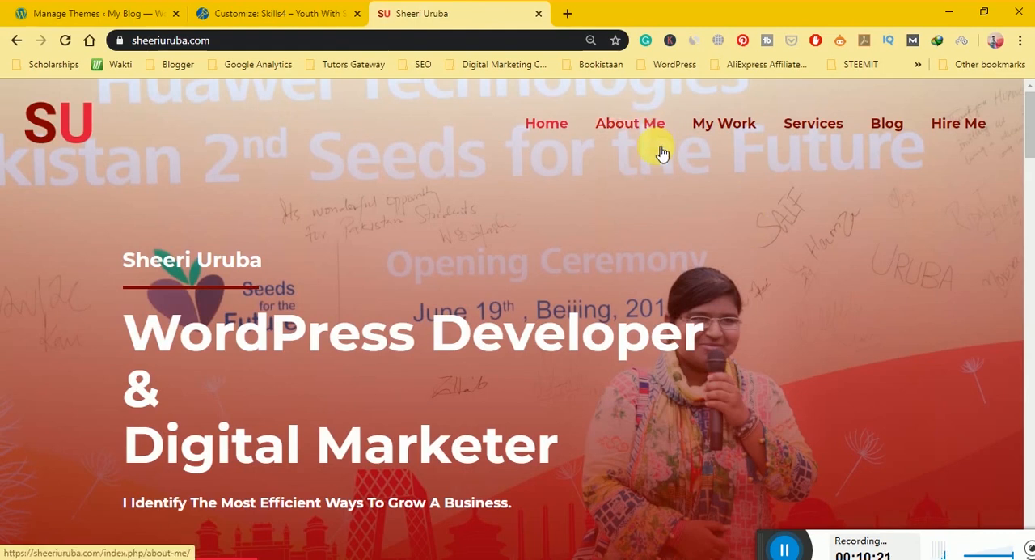
pyautogui.click(253, 14)
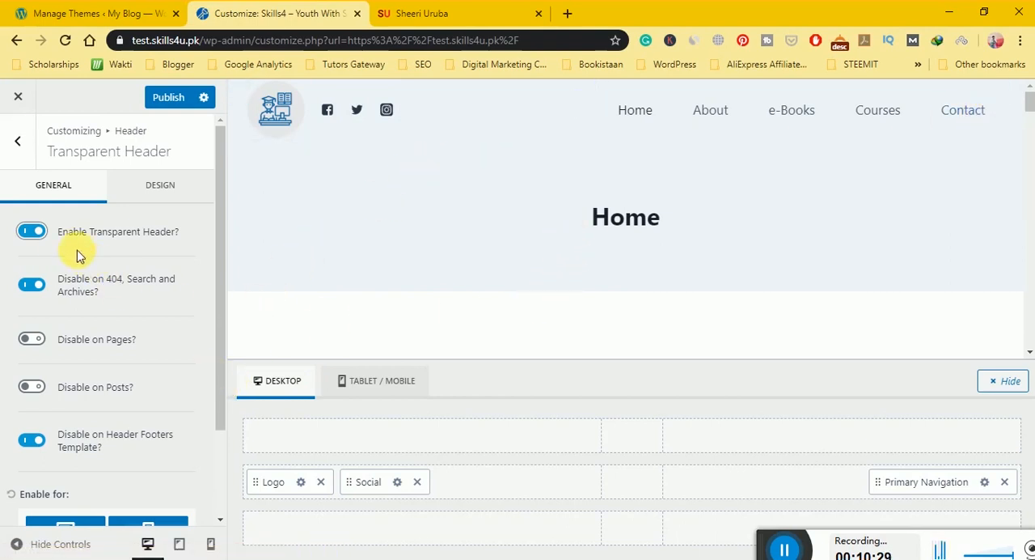
# Switch the transparent header off and on again, comparing it with the portfolio website's header.
pyautogui.click(32, 233)
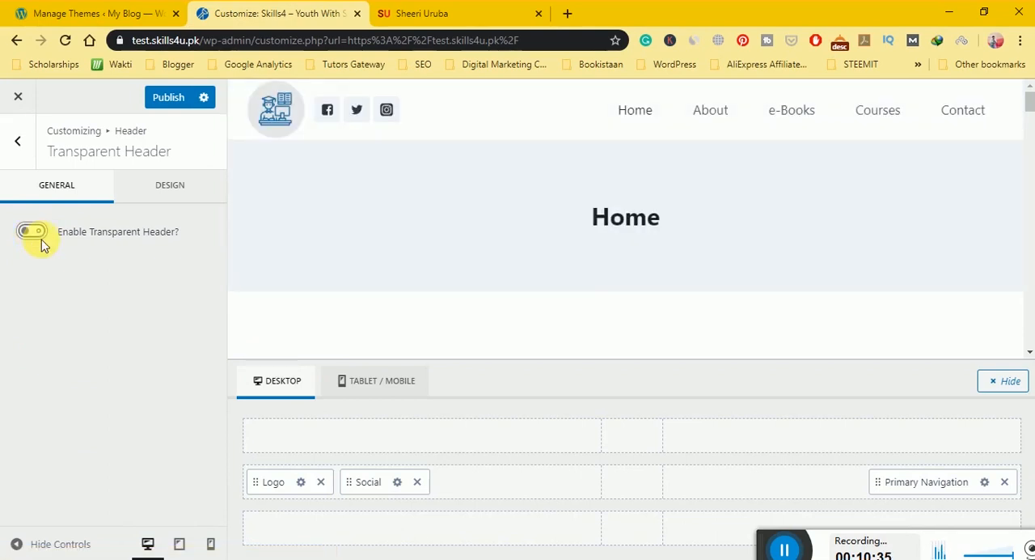
pyautogui.click(45, 240)
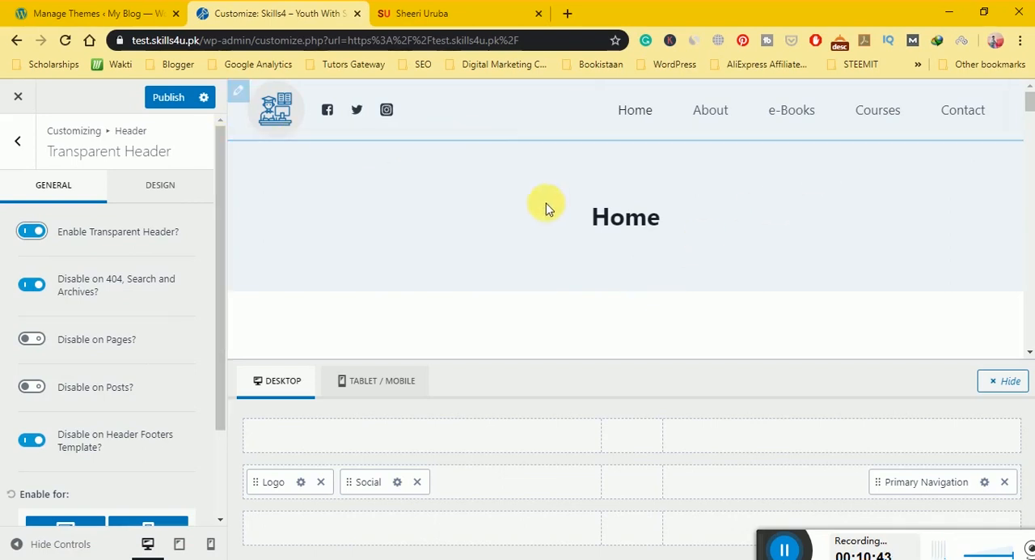
pyautogui.click(457, 11)
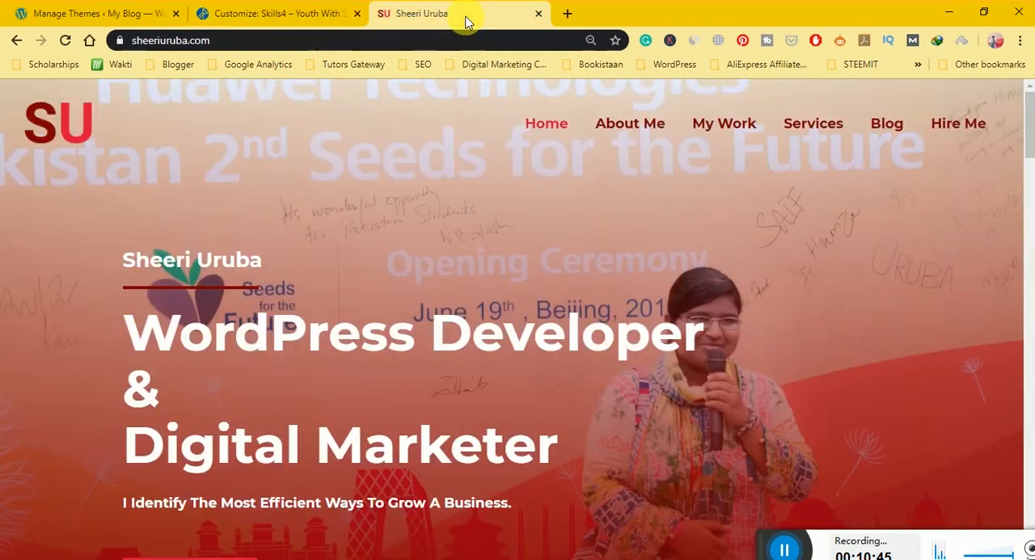
pyautogui.click(346, 16)
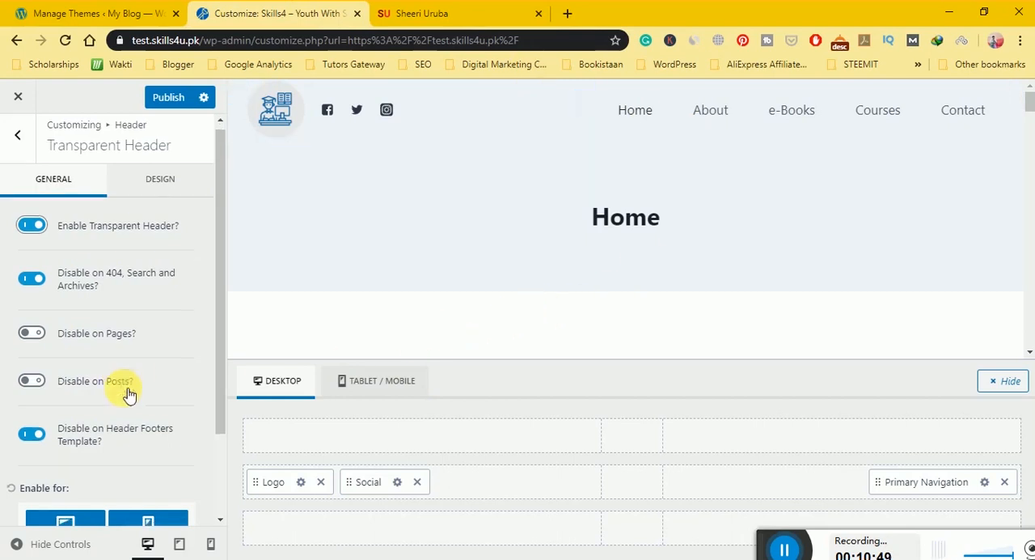
# Exclude mobile devices from the transparent header, include them again, and return to the Header settings.
pyautogui.scroll(-3, 126, 393)
pyautogui.click(140, 423)
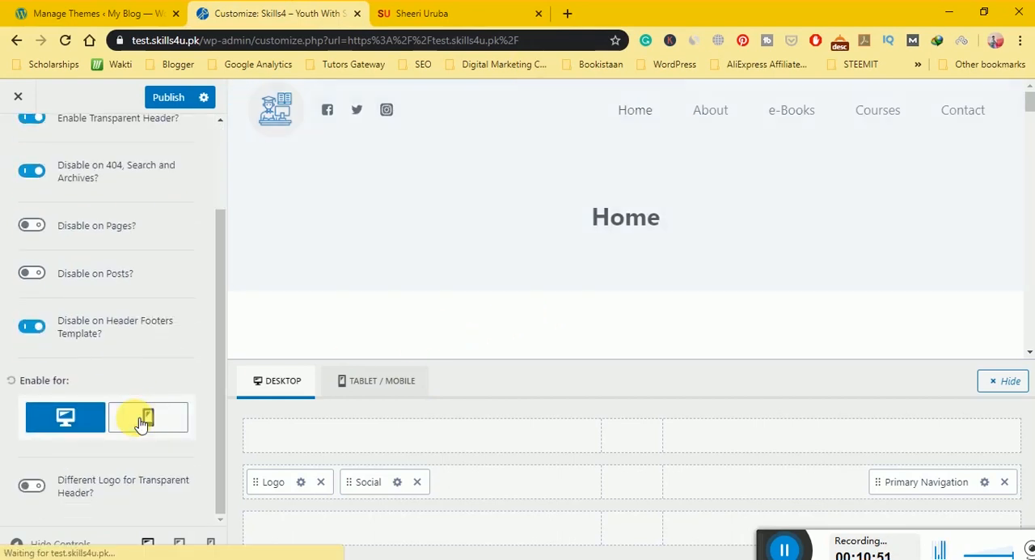
pyautogui.click(138, 421)
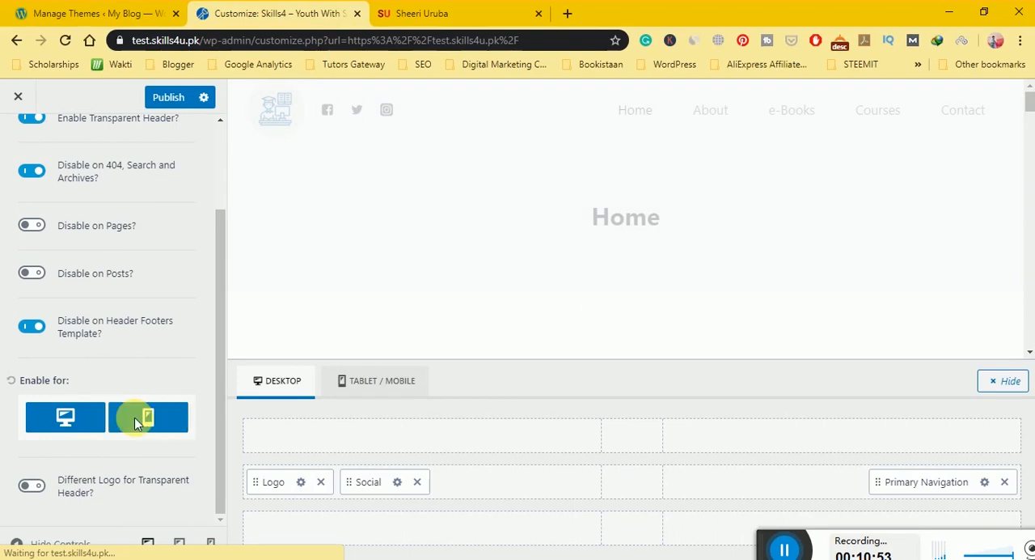
pyautogui.scroll(3, 134, 409)
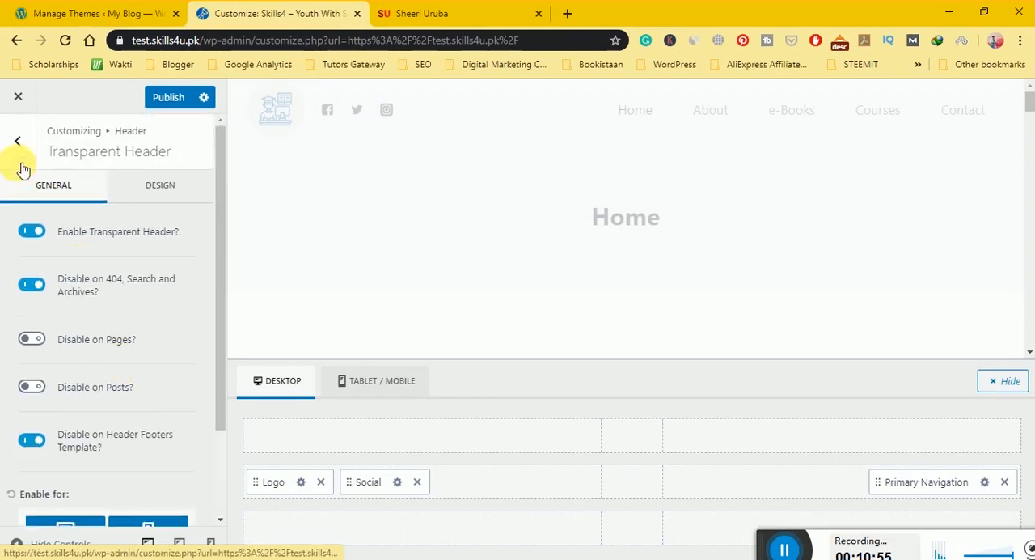
pyautogui.click(20, 153)
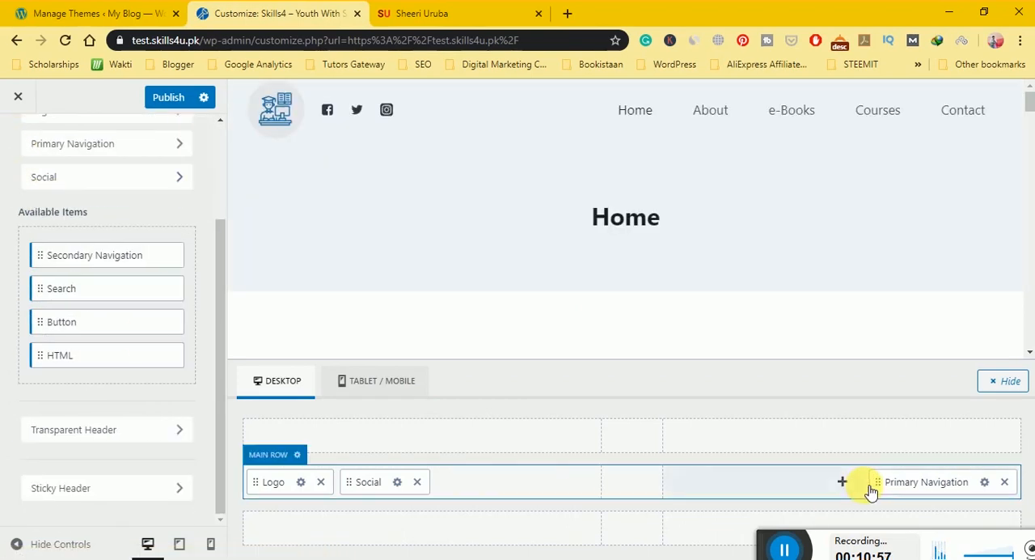
# Leave the Header settings and open the Footer settings, with the preview showing the end of the home page.
pyautogui.moveTo(1030, 107); pyautogui.dragTo(1029, 348)
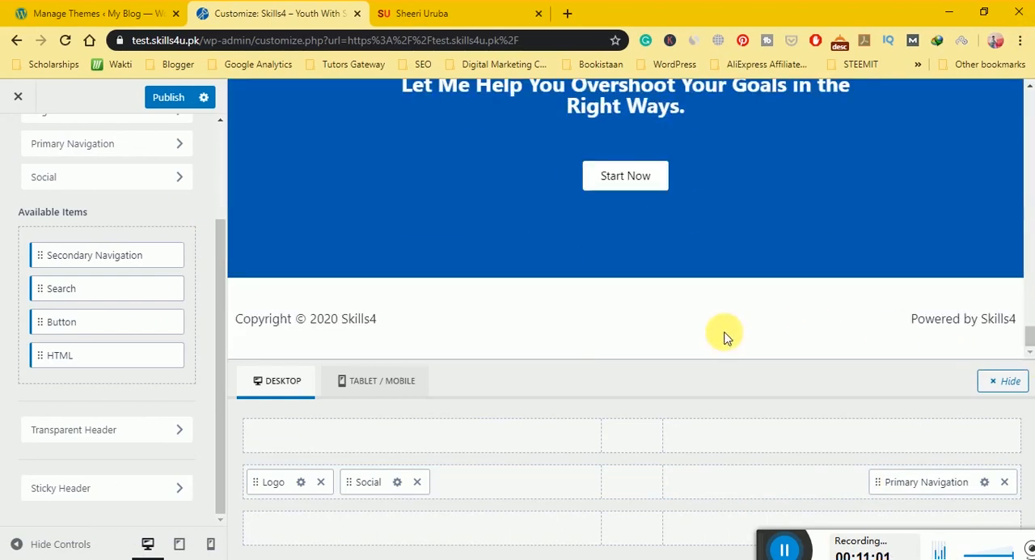
pyautogui.scroll(1, 48, 290)
pyautogui.scroll(2, 49, 290)
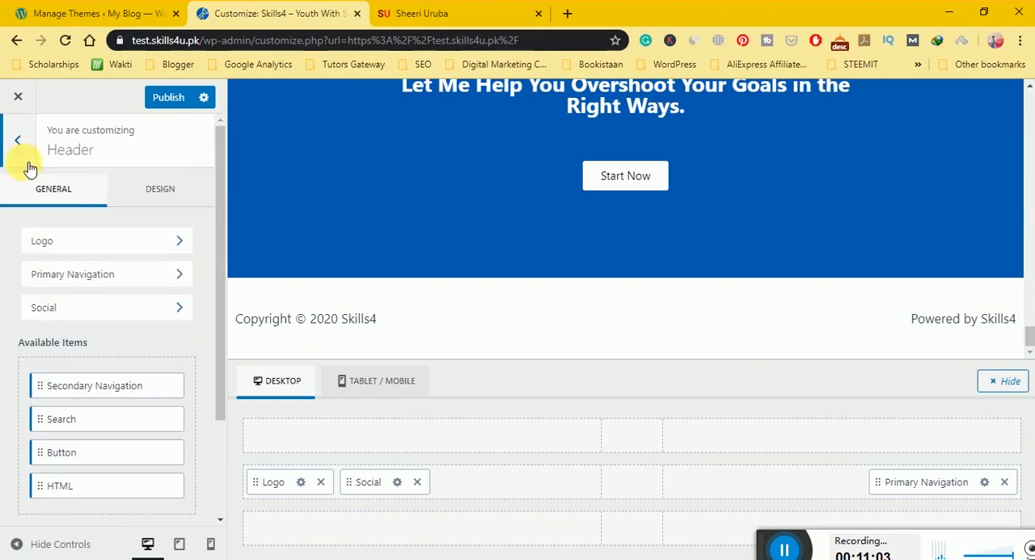
pyautogui.click(17, 139)
pyautogui.click(70, 335)
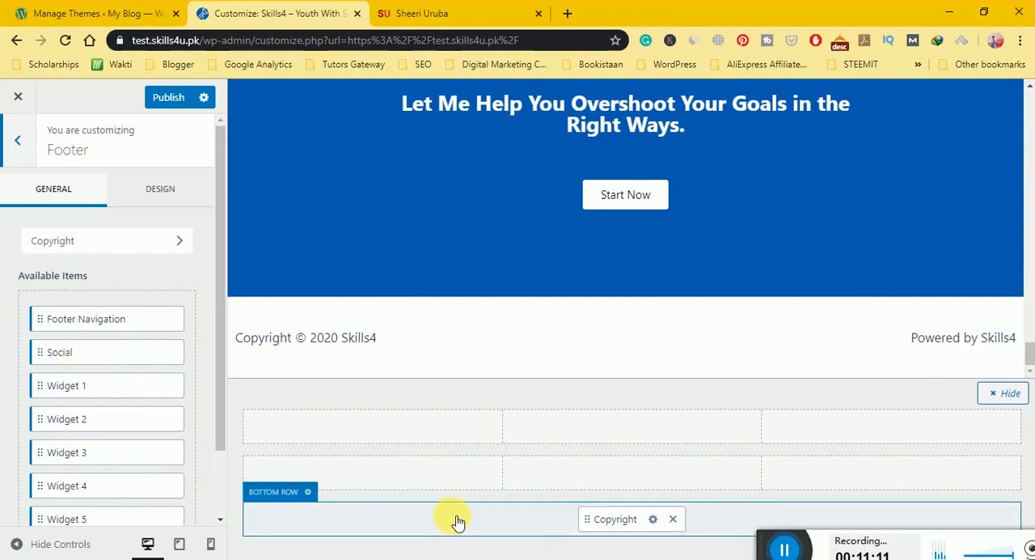
pyautogui.moveTo(85, 362); pyautogui.dragTo(116, 332)
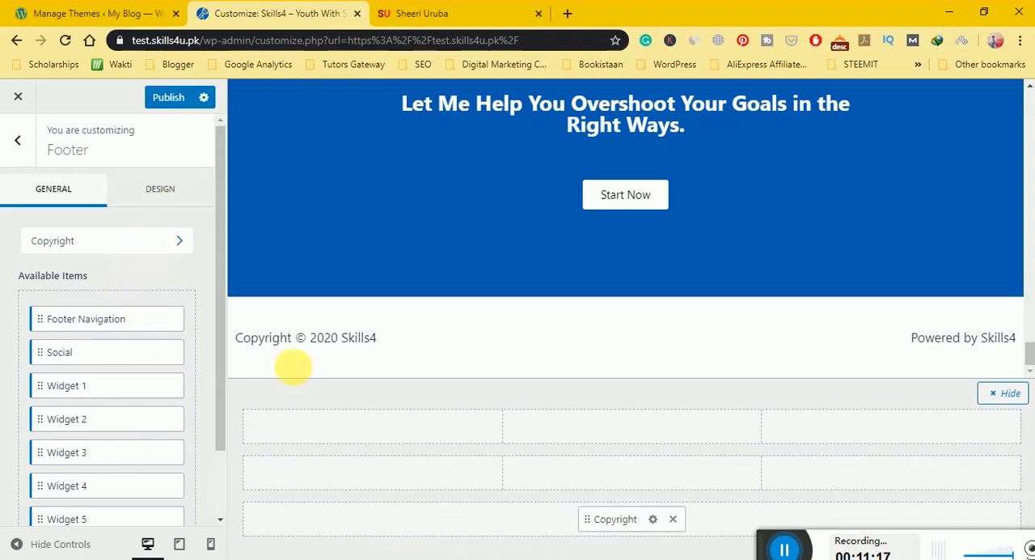
# Remove the Copyright item from the footer's bottom row and divide that row into 3 columns.
pyautogui.click(730, 527)
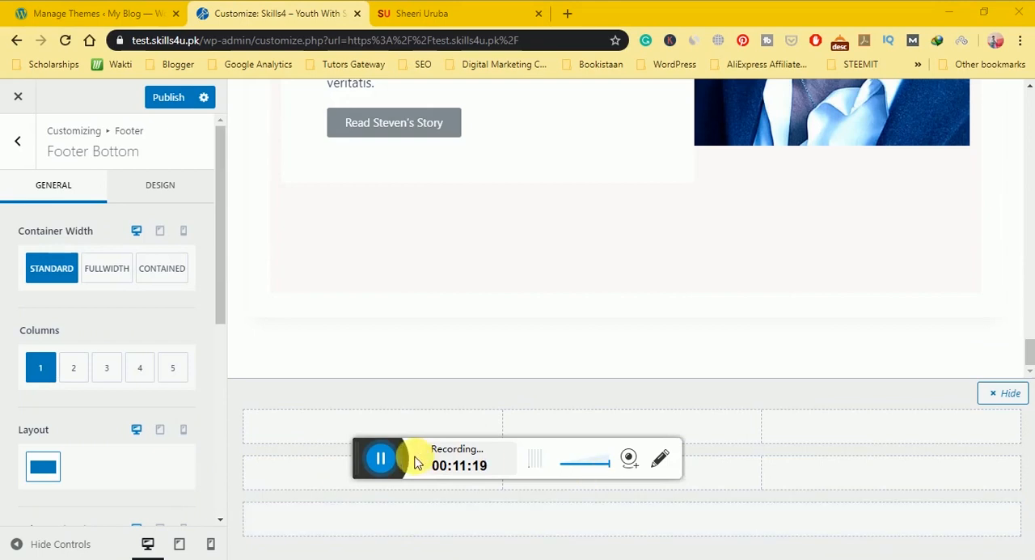
pyautogui.moveTo(369, 451); pyautogui.dragTo(753, 553)
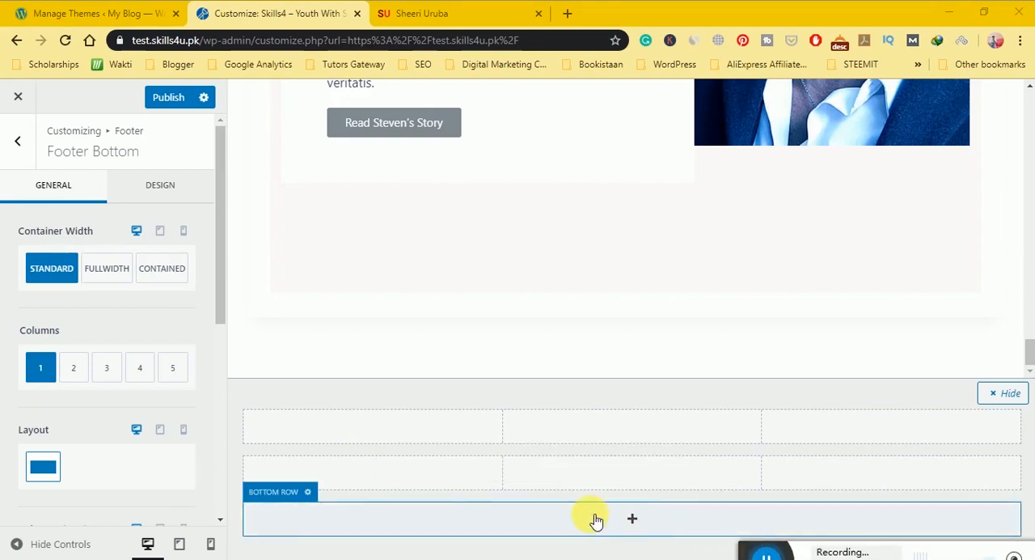
pyautogui.click(314, 499)
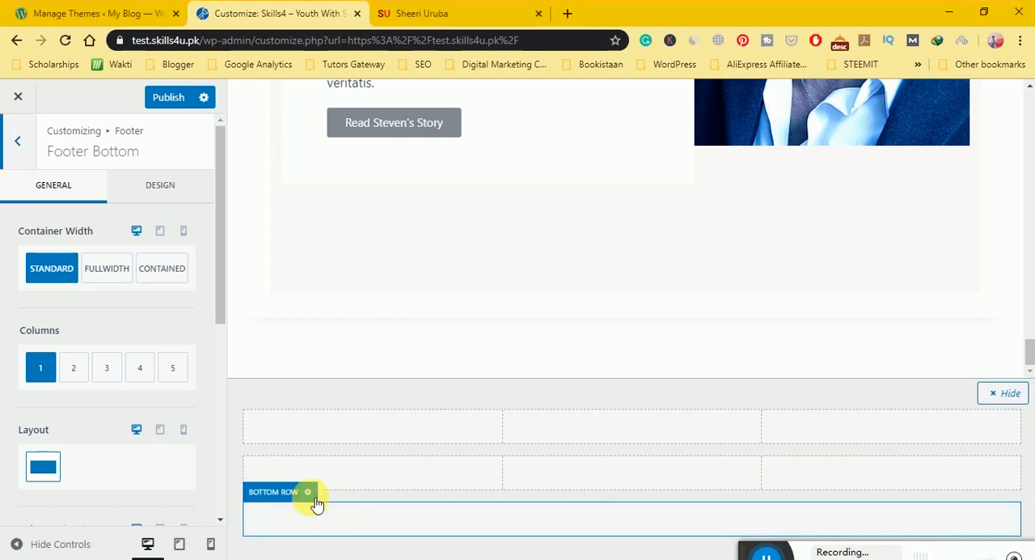
pyautogui.click(108, 369)
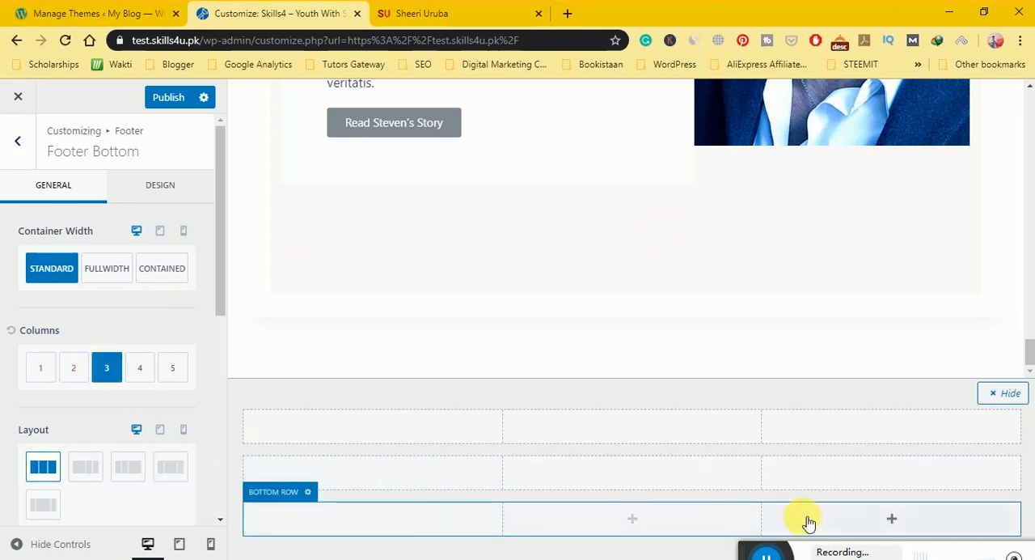
# Add the Copyright item to the first column of the footer's bottom row.
pyautogui.click(373, 521)
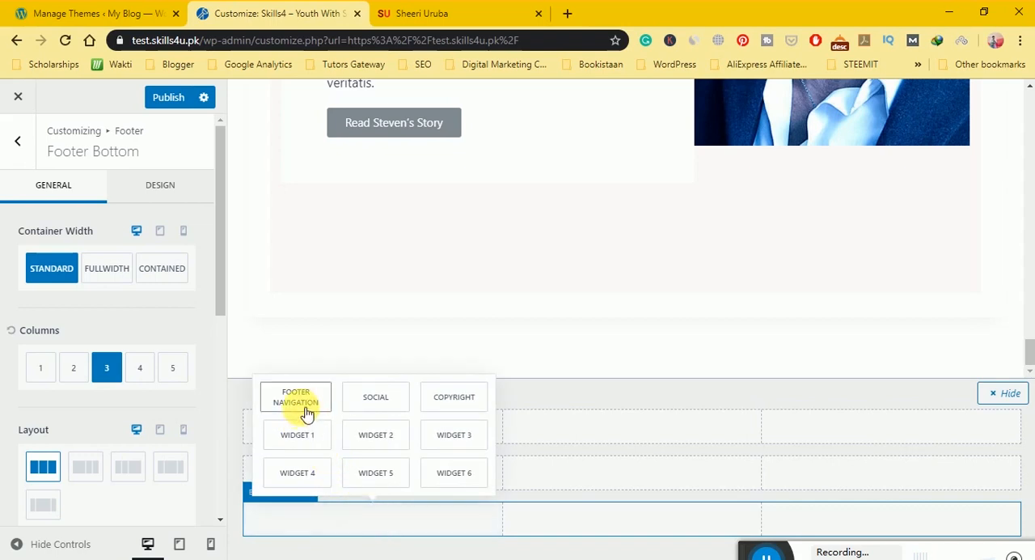
pyautogui.click(438, 401)
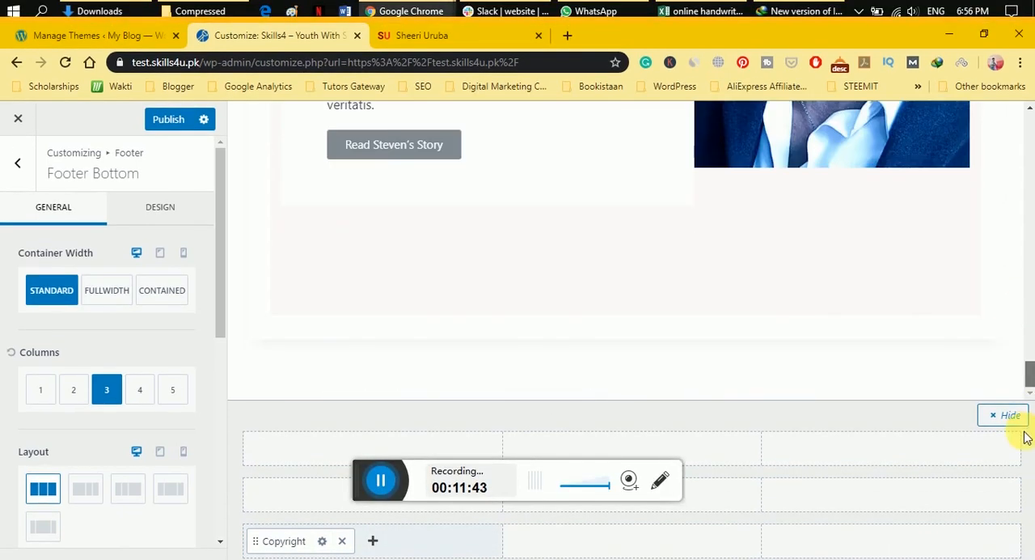
pyautogui.moveTo(387, 477); pyautogui.dragTo(769, 526)
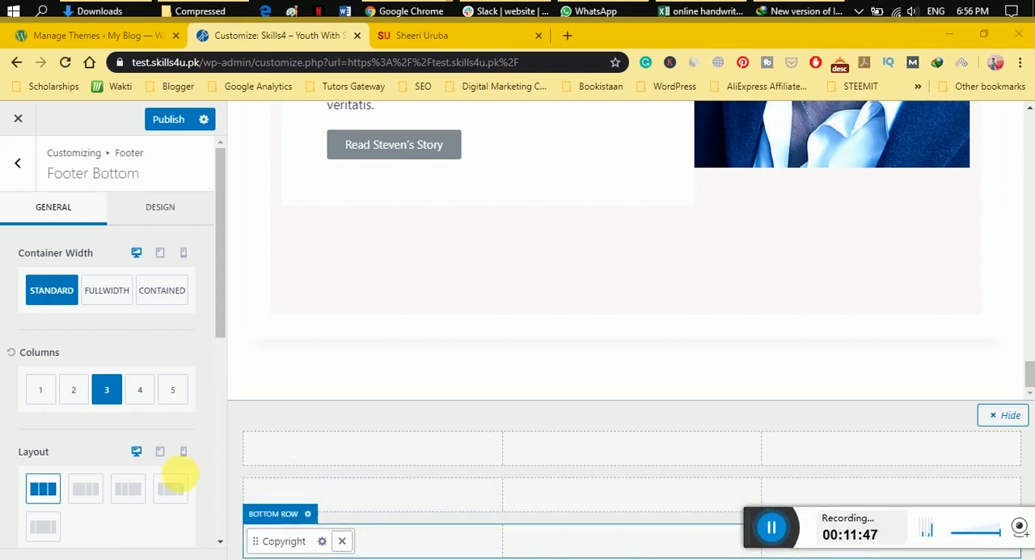
# Try the Fullwidth and Contained container widths for the footer's bottom row, and restore Standard.
pyautogui.click(101, 291)
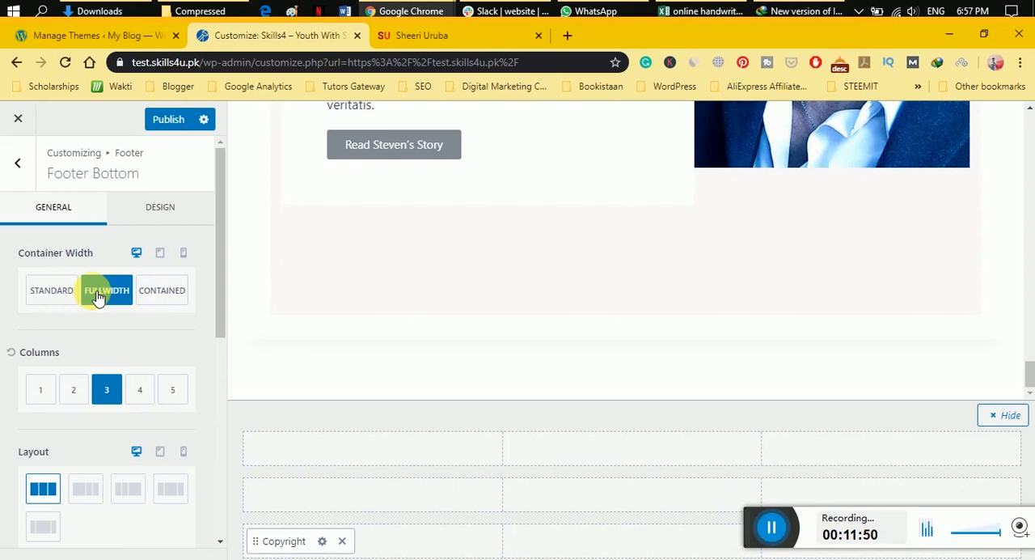
pyautogui.click(168, 298)
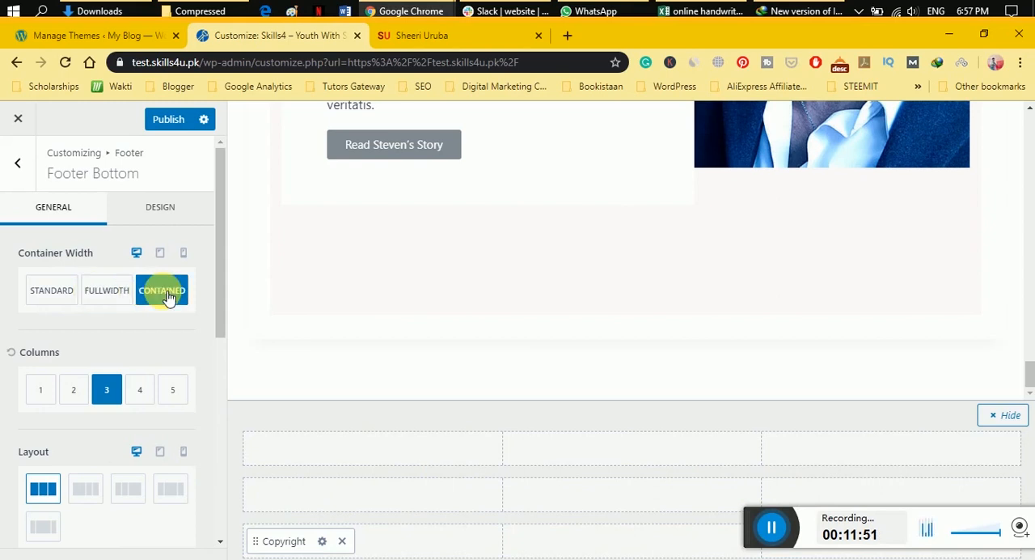
pyautogui.click(53, 291)
# Place the Social item in the middle column of the footer's bottom row and open its settings.
pyautogui.click(19, 164)
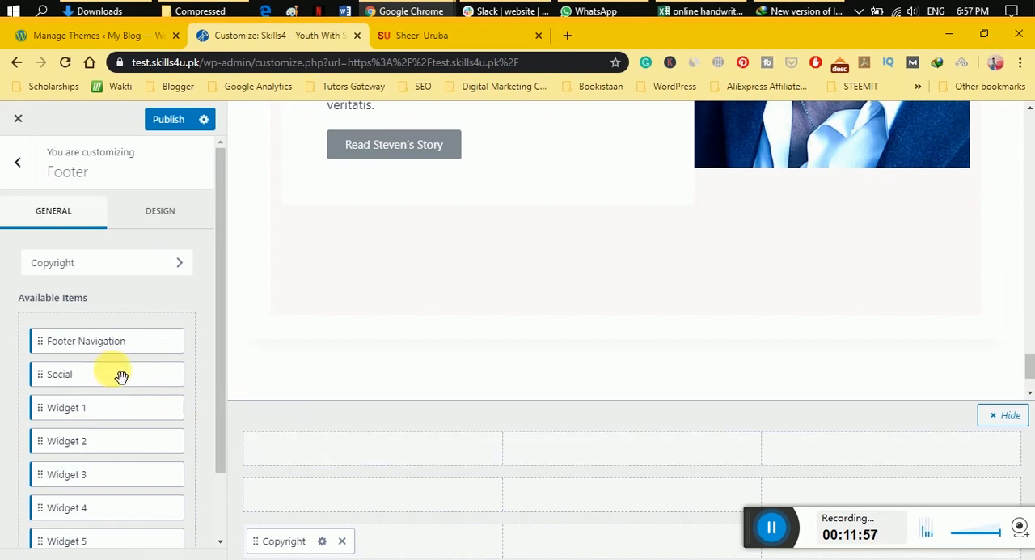
pyautogui.moveTo(116, 372); pyautogui.dragTo(640, 542)
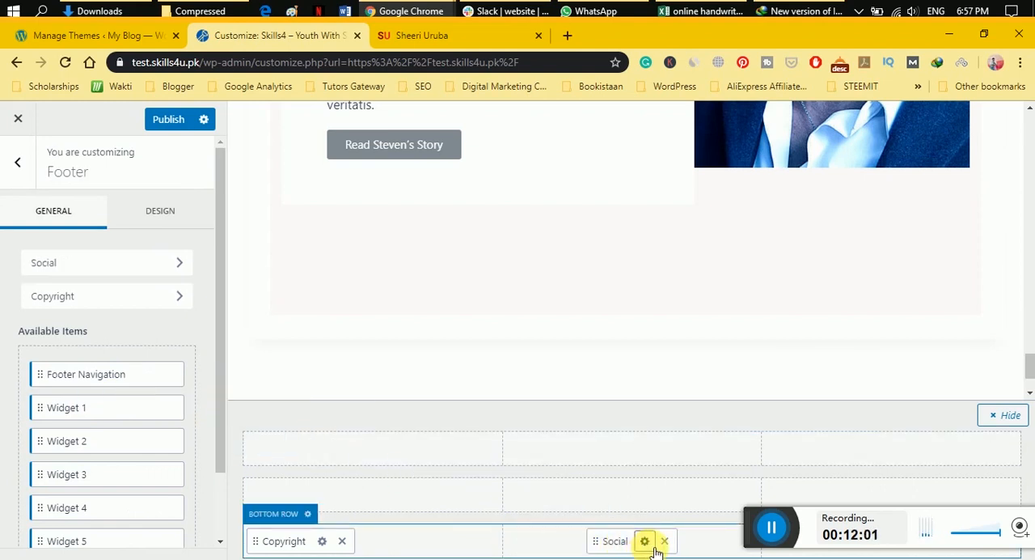
pyautogui.click(644, 542)
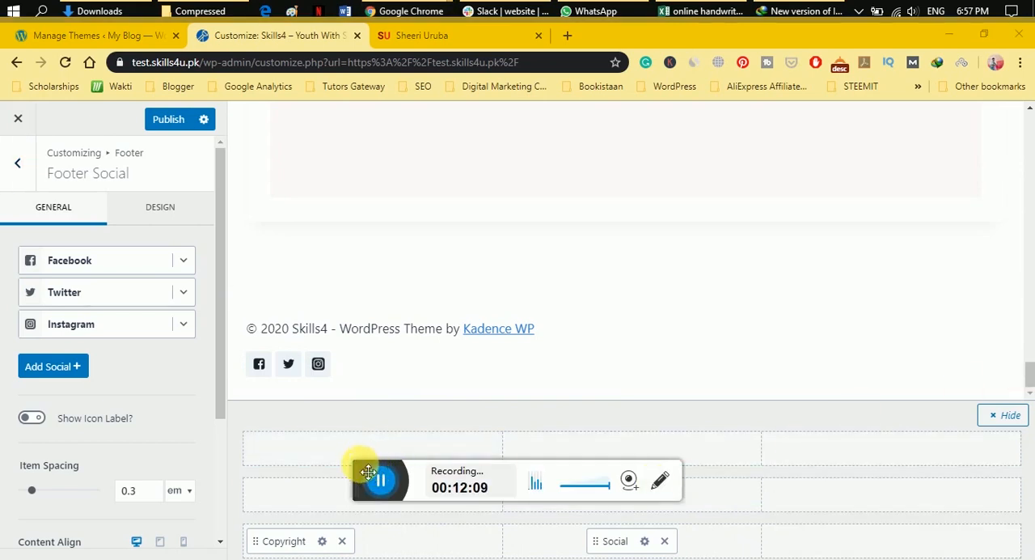
pyautogui.moveTo(368, 472); pyautogui.dragTo(501, 459)
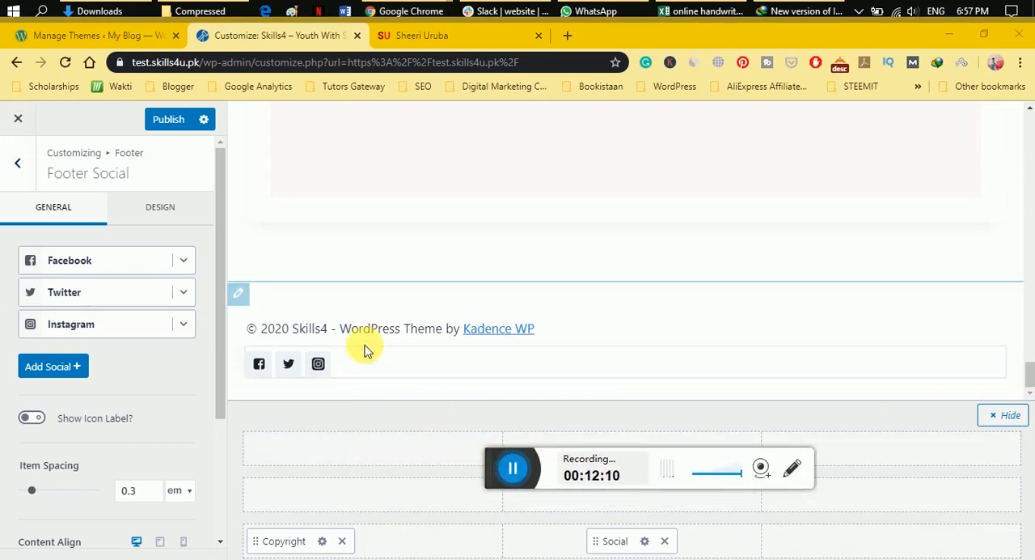
# Set the container width of the footer's bottom row to Contained after trying Fullwidth.
pyautogui.click(247, 304)
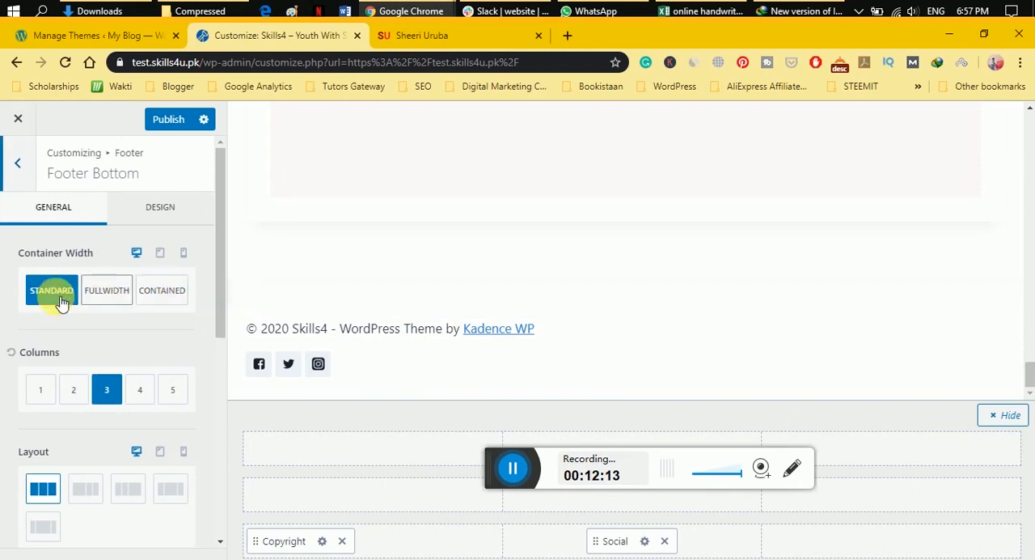
pyautogui.click(117, 296)
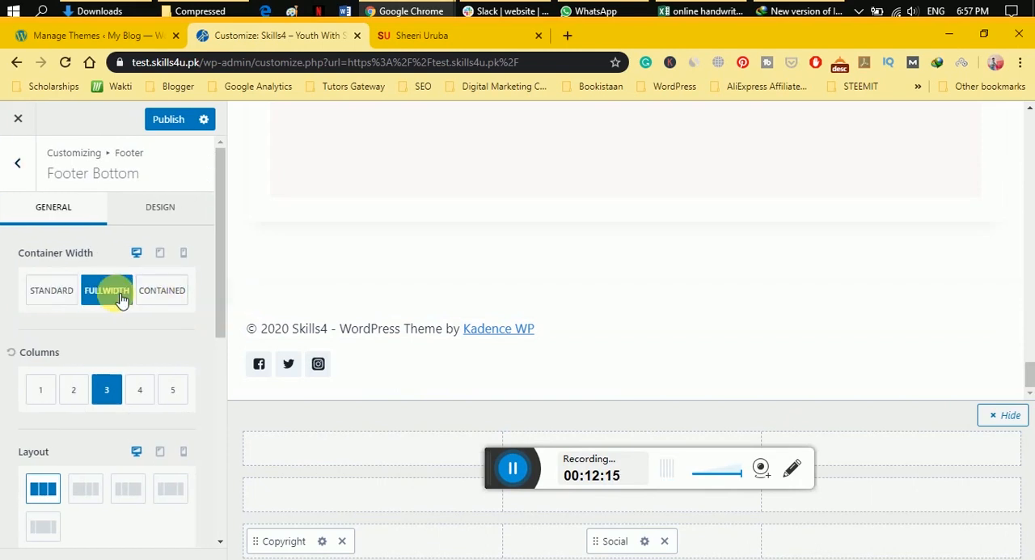
pyautogui.click(164, 298)
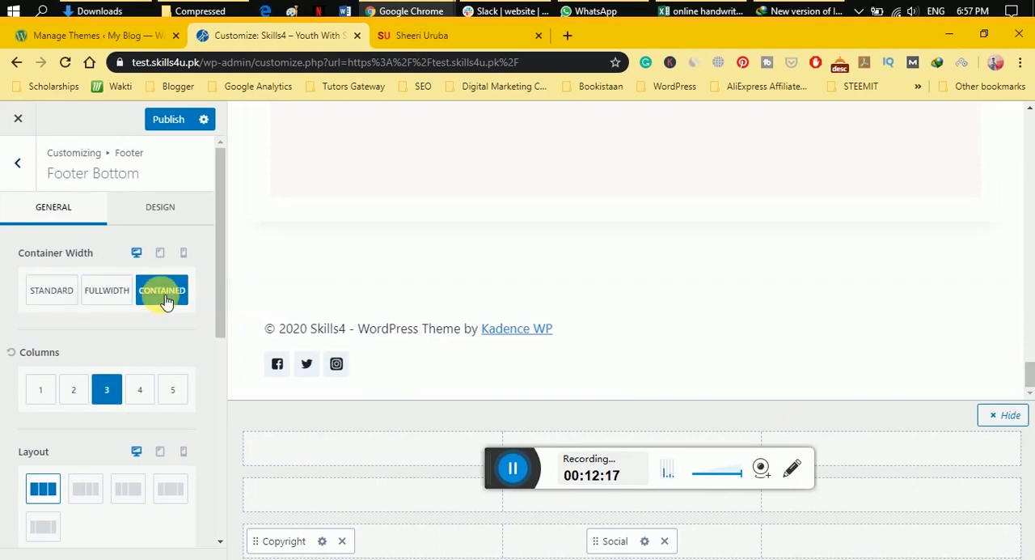
# Try the three-column layouts of the footer's bottom row and choose the one with the wider centre column.
pyautogui.click(90, 493)
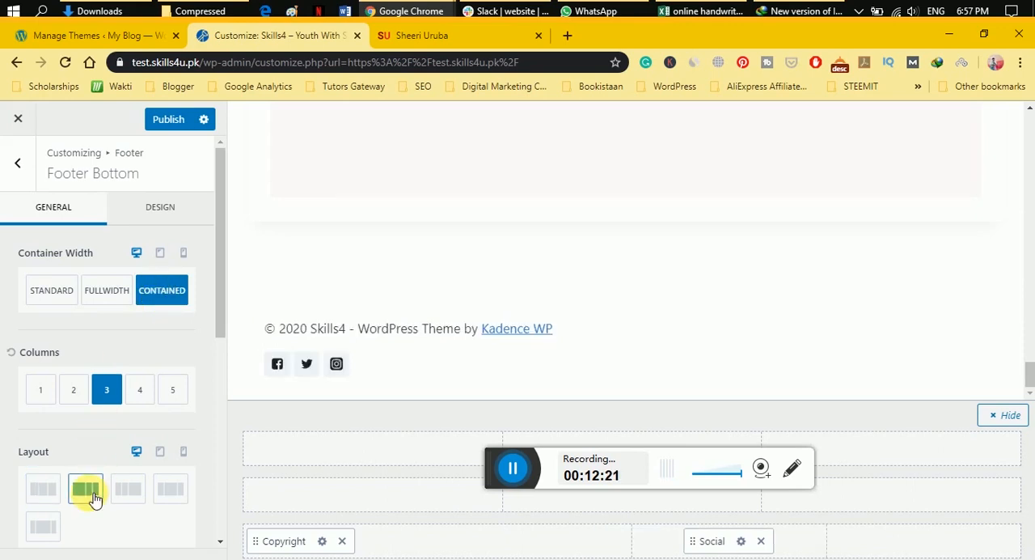
pyautogui.click(128, 495)
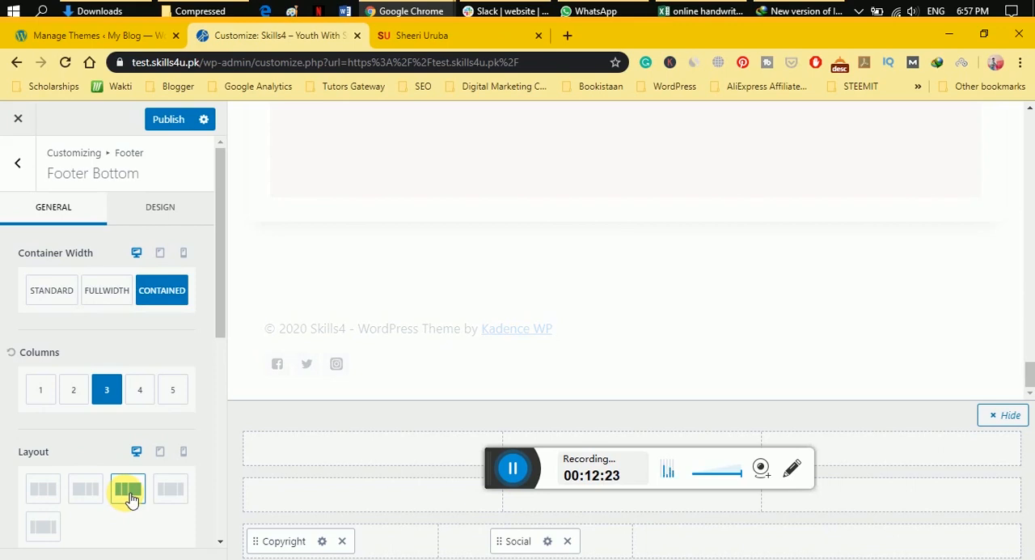
pyautogui.click(174, 507)
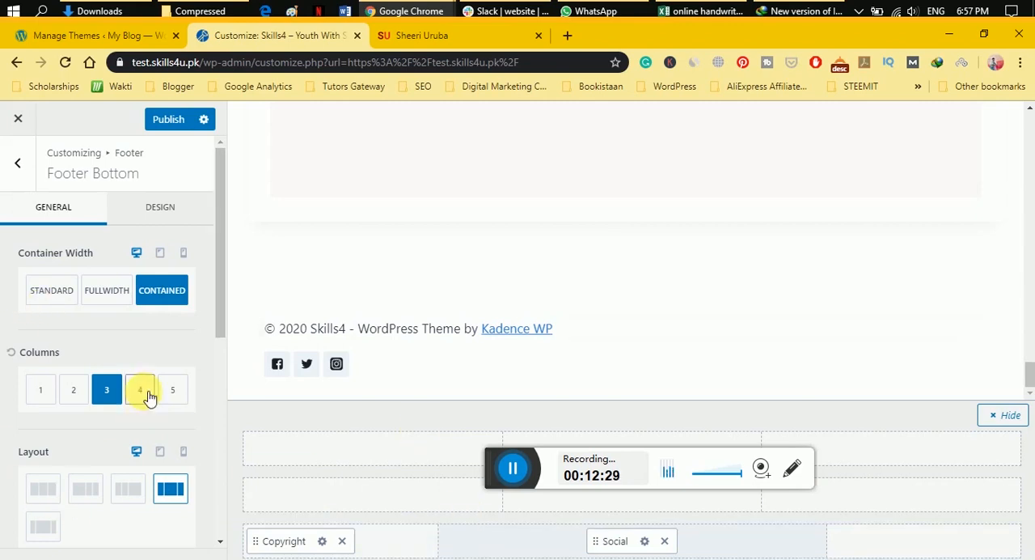
# Set the column direction of the footer's bottom row to Column.
pyautogui.scroll(-5, 92, 421)
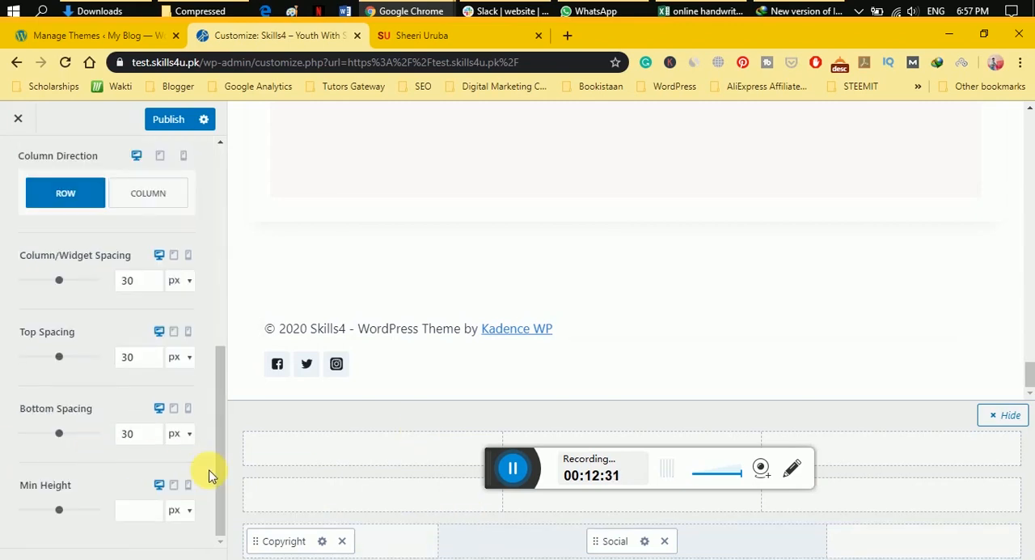
pyautogui.click(144, 198)
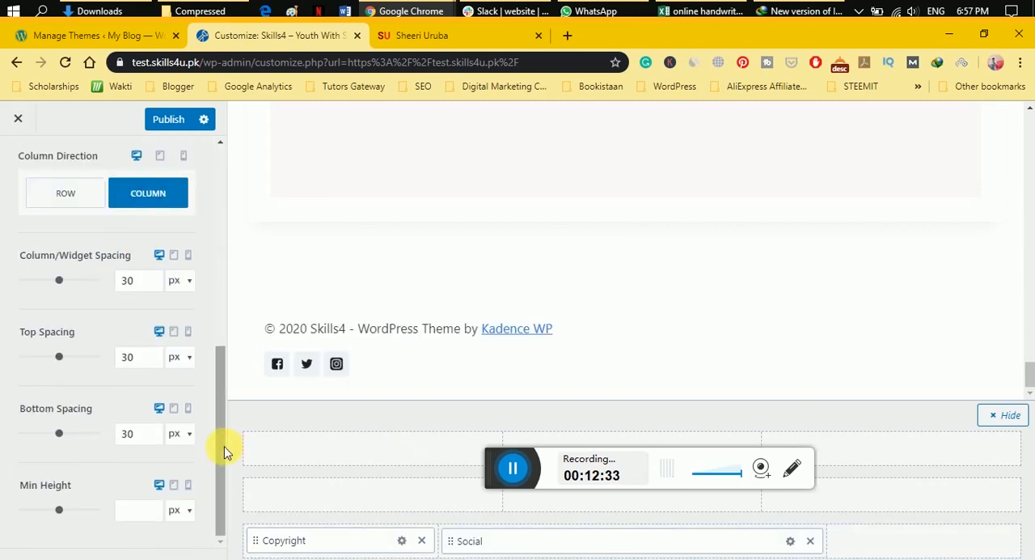
pyautogui.moveTo(224, 450); pyautogui.dragTo(224, 348)
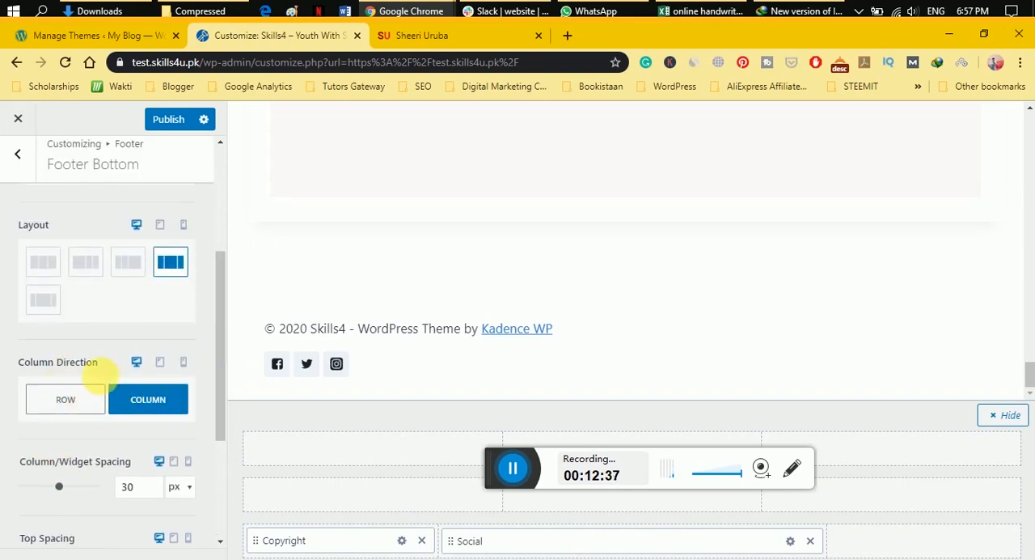
pyautogui.scroll(3, 127, 403)
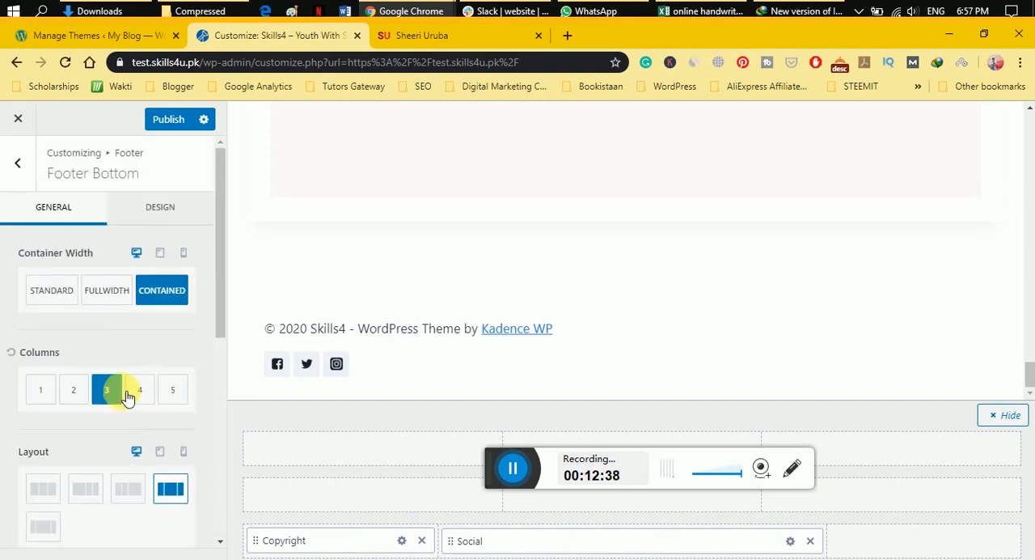
# Preview the footer in the mobile and tablet views, and return to the desktop view.
pyautogui.click(184, 256)
pyautogui.scroll(-3, 619, 351)
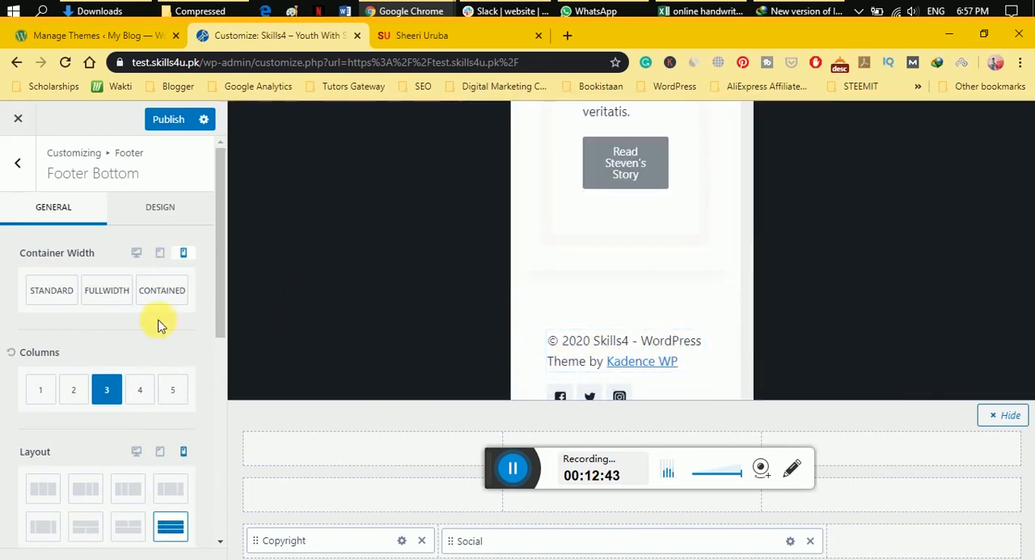
pyautogui.click(160, 255)
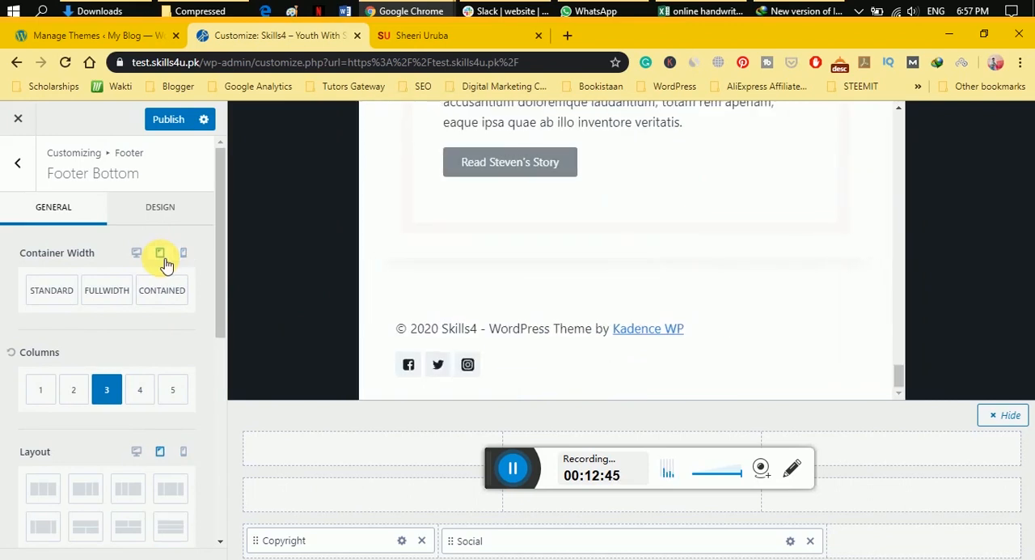
pyautogui.click(138, 256)
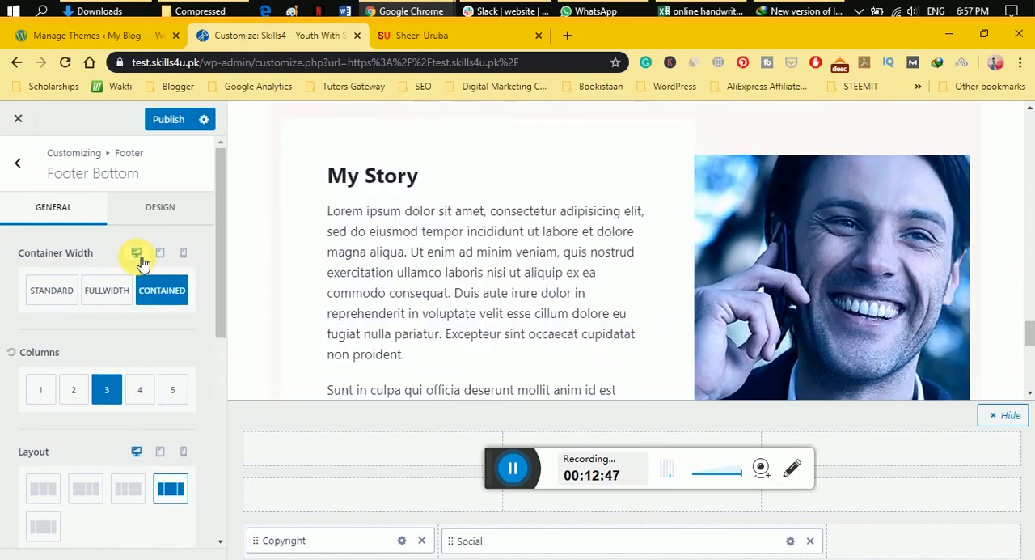
# Publish the footer changes and return to the Customizer's main list of settings.
pyautogui.scroll(-5, 642, 259)
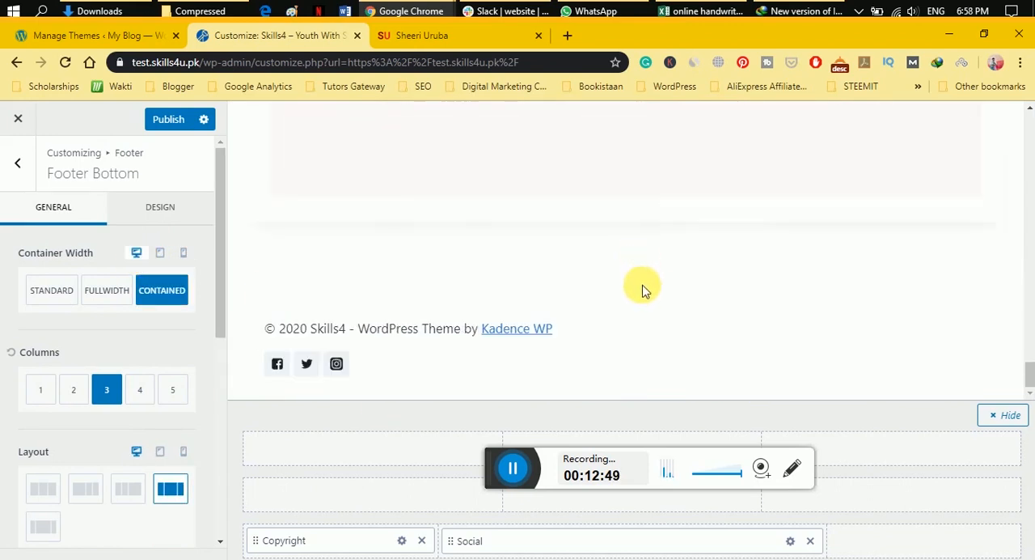
pyautogui.click(7, 160)
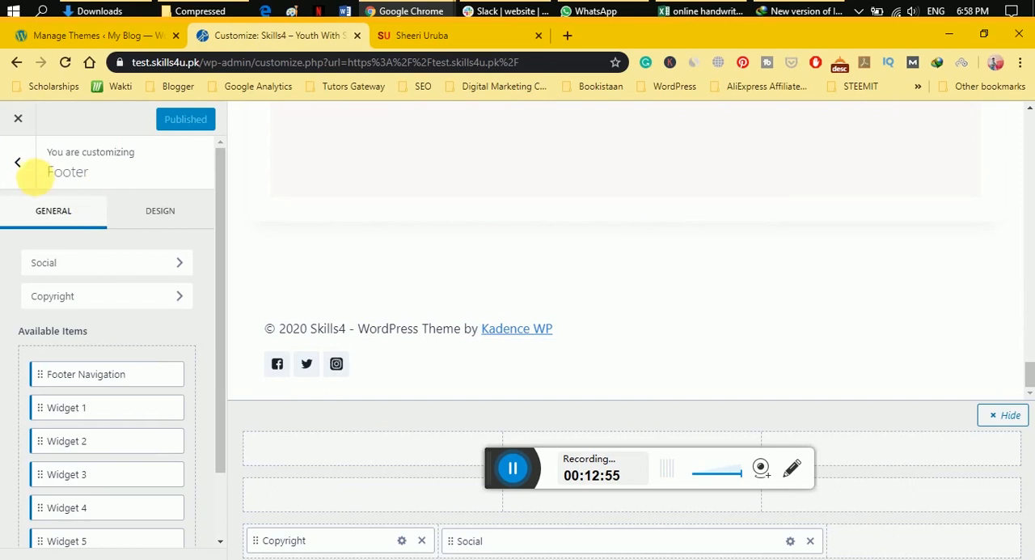
pyautogui.click(18, 161)
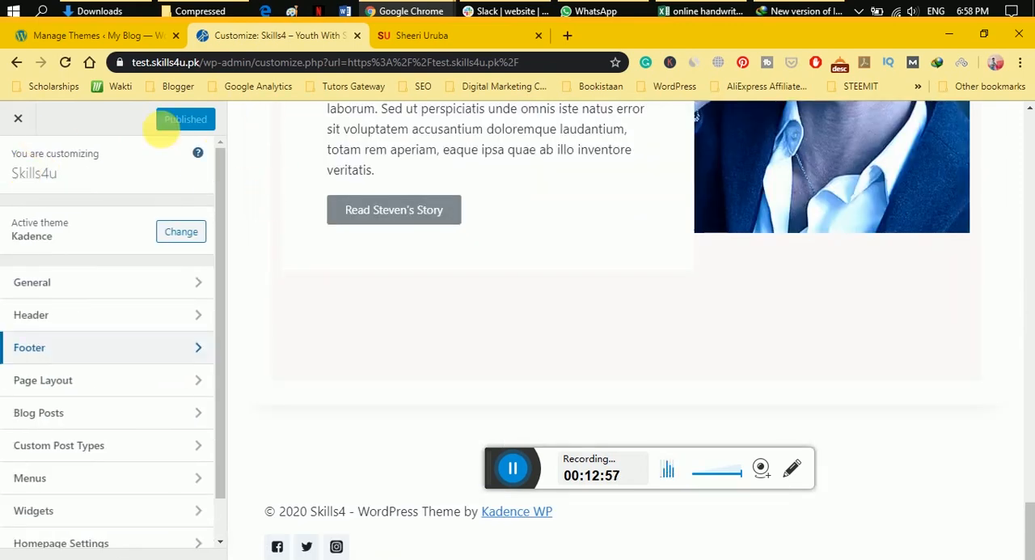
# Switch to the WordPress dashboard, list all pages, and open the About page for editing.
pyautogui.click(93, 36)
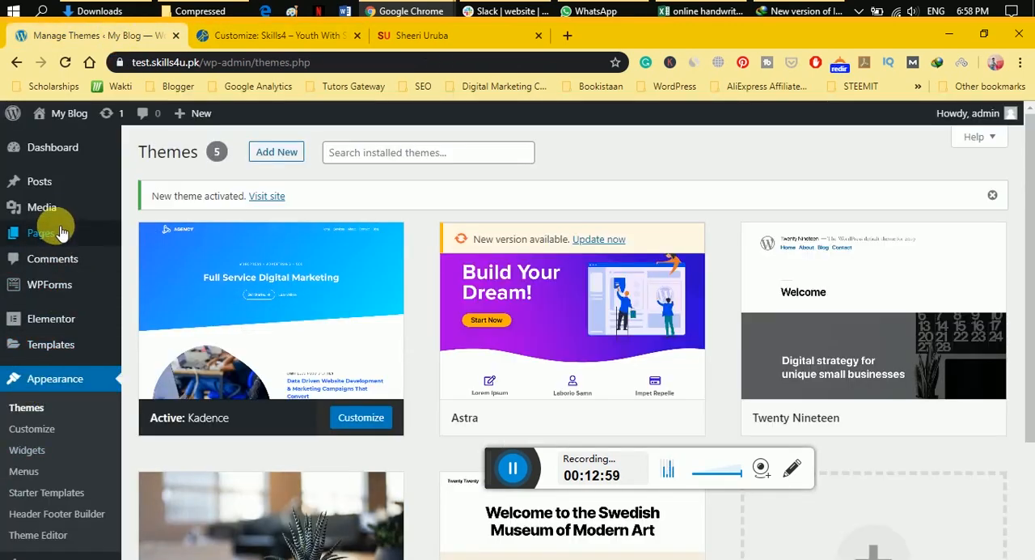
pyautogui.moveTo(113, 233)
pyautogui.click(144, 236)
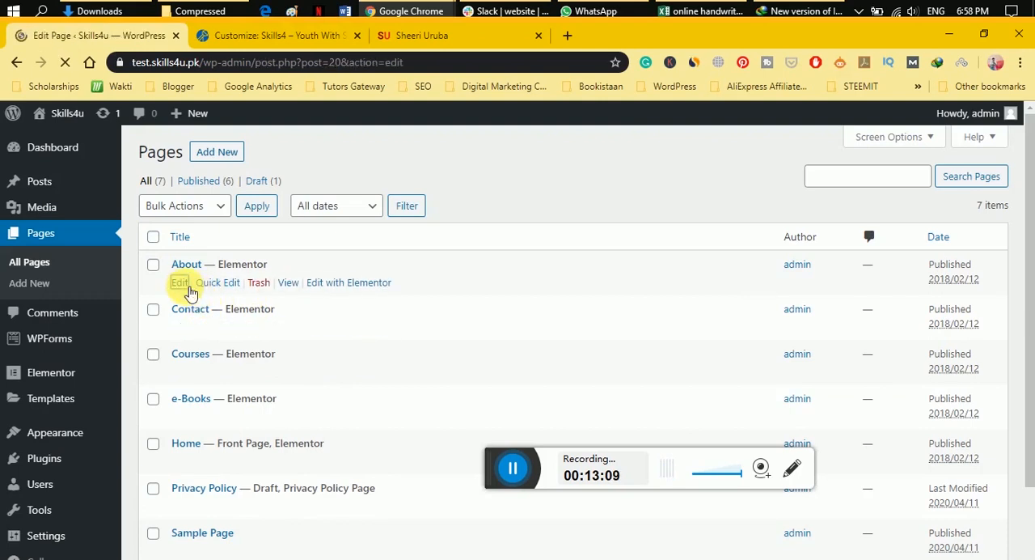
# Go through the block editor's welcome guide to its last page and close it.
pyautogui.moveTo(503, 465); pyautogui.dragTo(717, 524)
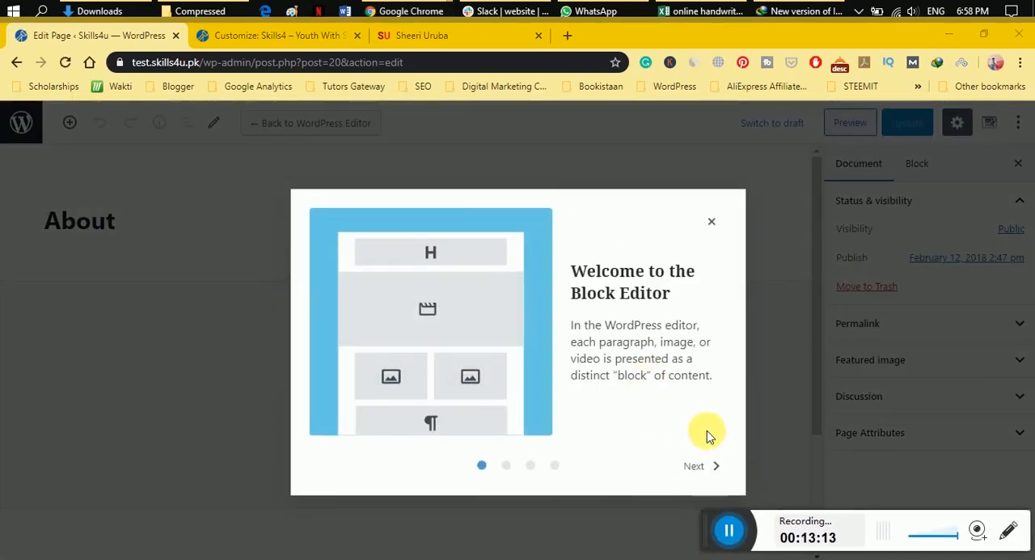
pyautogui.click(701, 469)
pyautogui.click(697, 470)
pyautogui.click(697, 470)
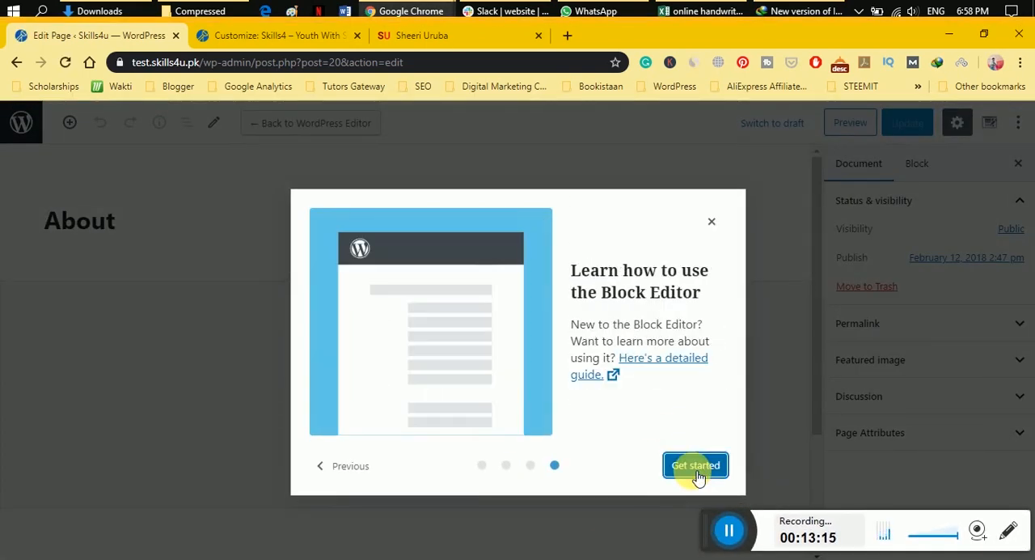
pyautogui.click(697, 467)
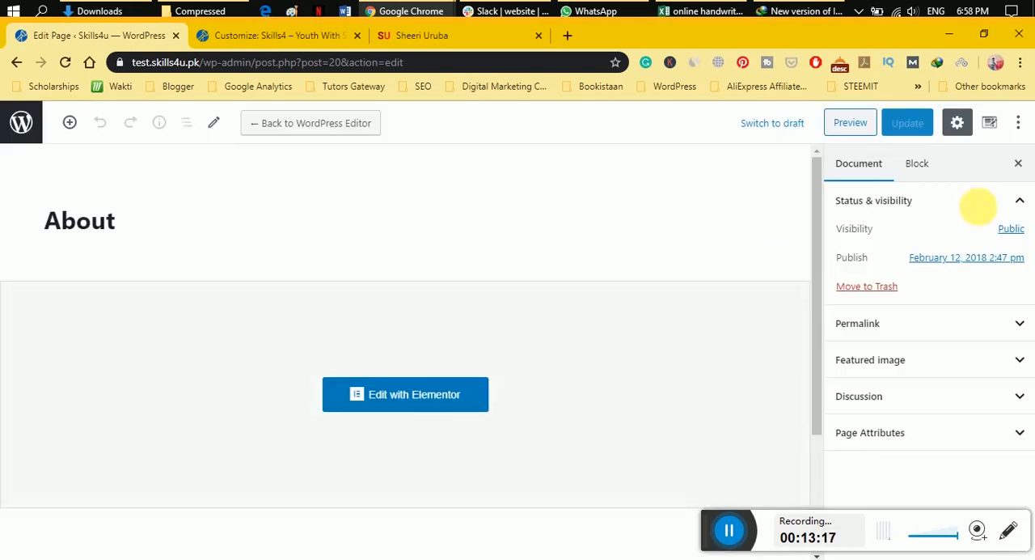
# Open the theme's page settings for the About page and disable the transparent header.
pyautogui.click(963, 127)
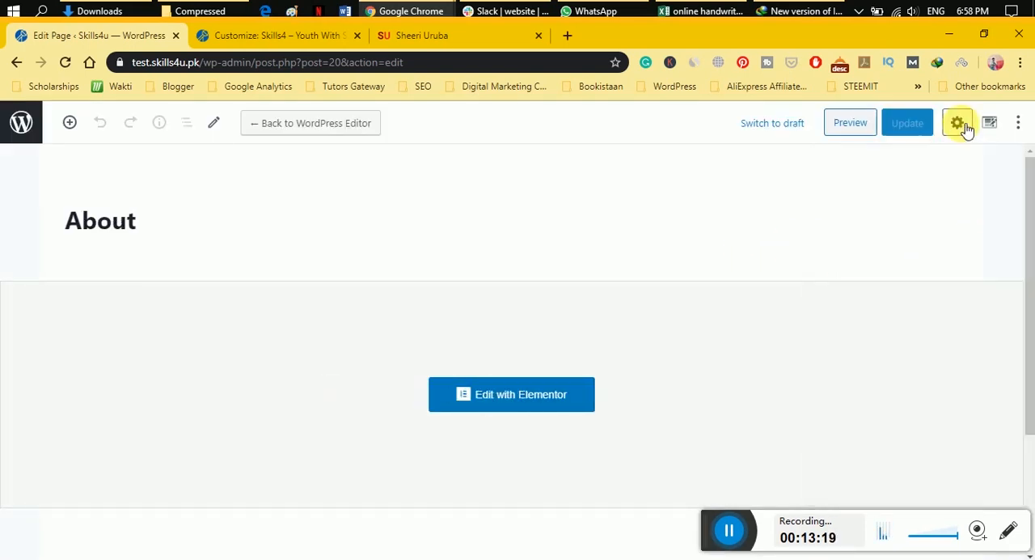
pyautogui.click(963, 125)
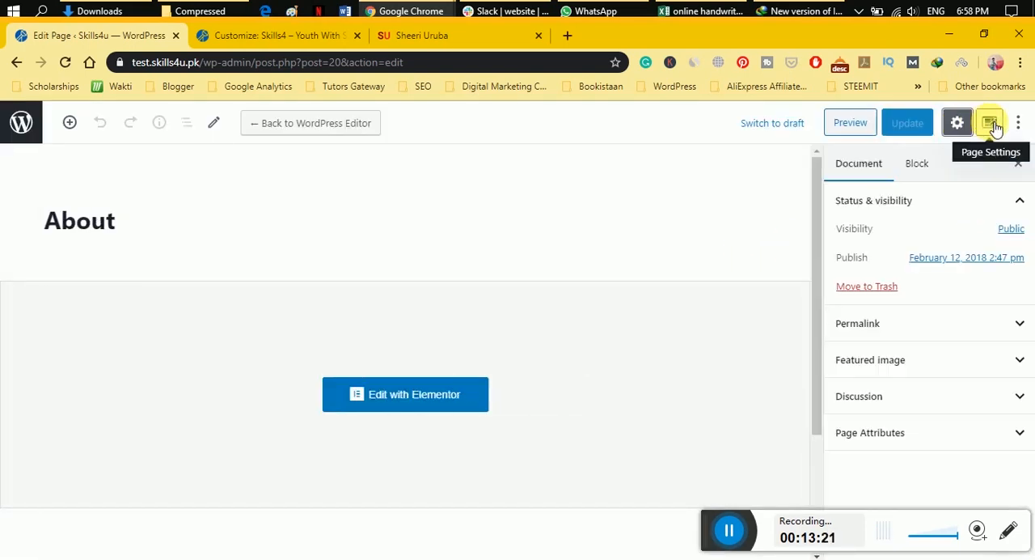
pyautogui.click(993, 126)
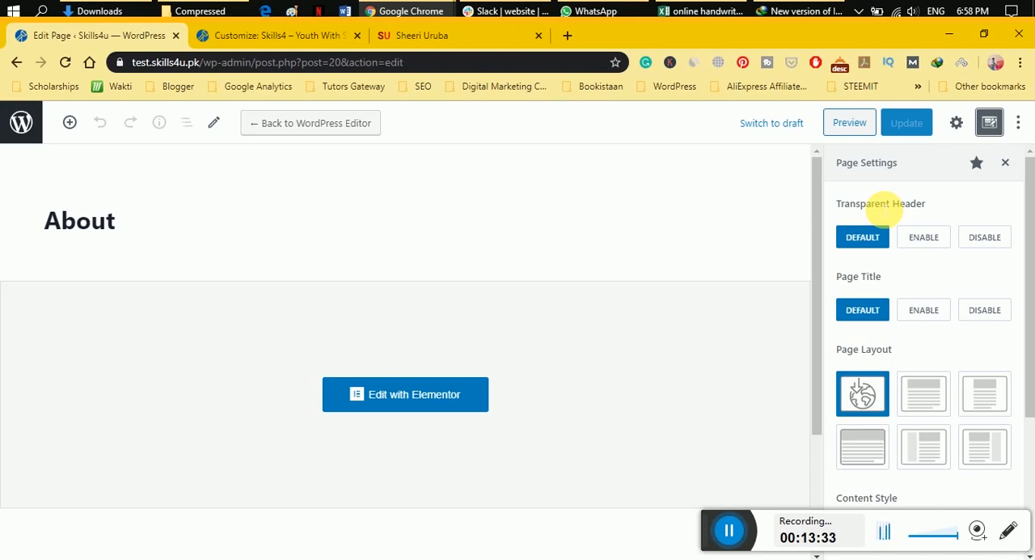
pyautogui.click(943, 238)
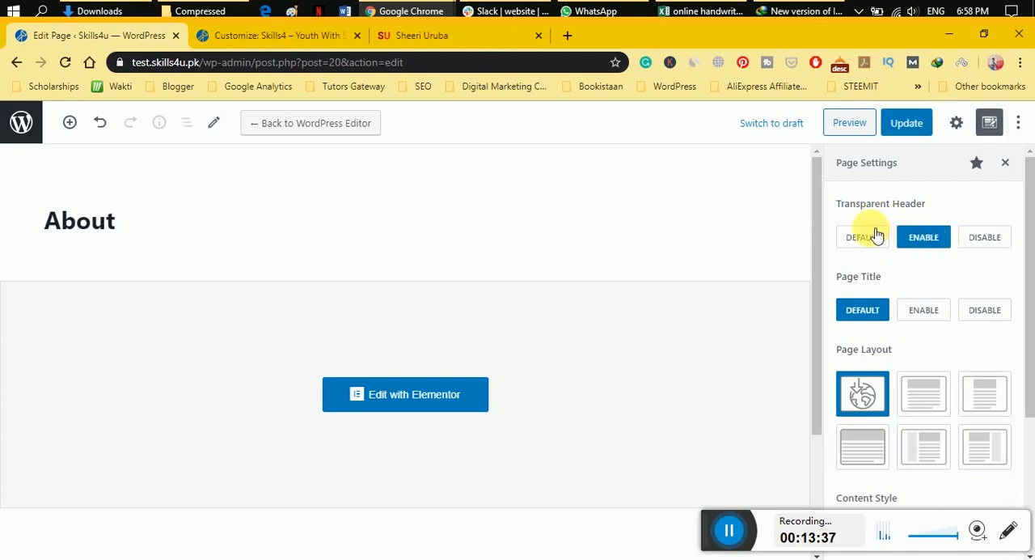
pyautogui.click(850, 243)
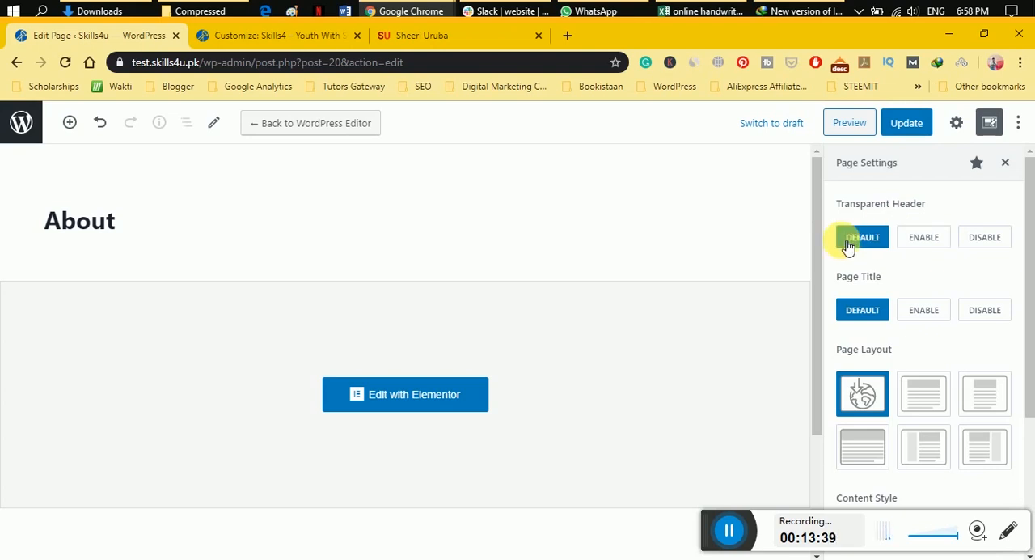
pyautogui.click(989, 246)
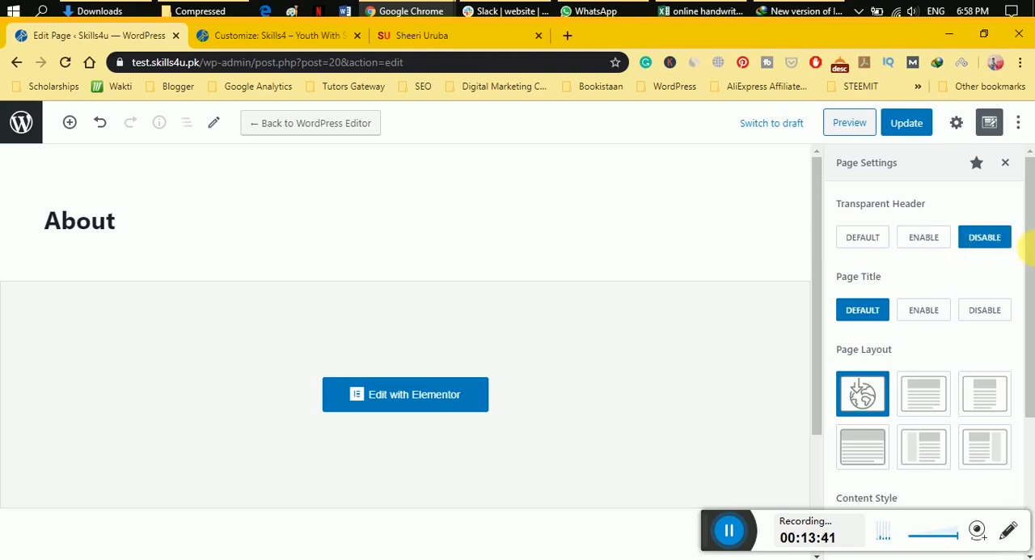
# Disable the page title on the About page and choose the narrow page layout without a sidebar.
pyautogui.scroll(-1, 1028, 280)
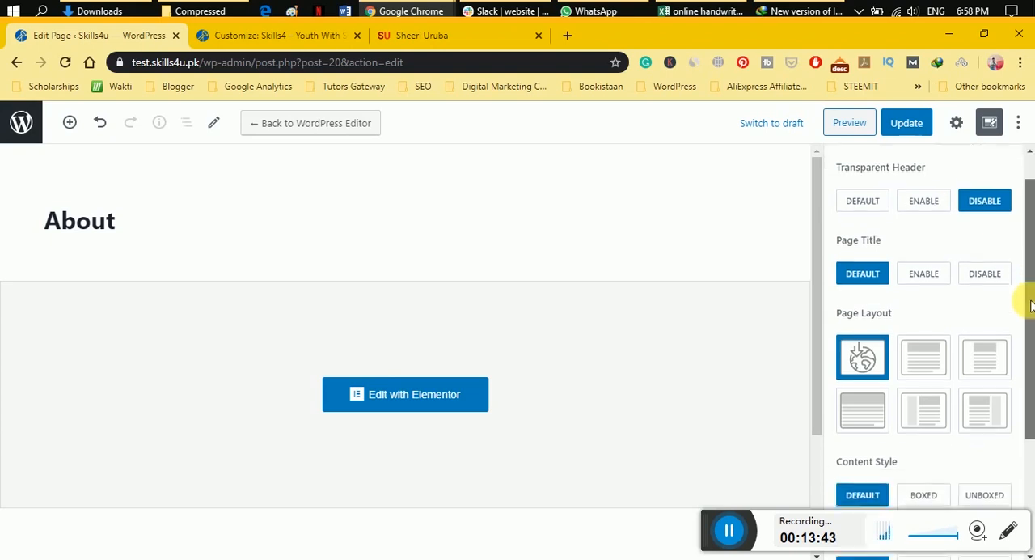
pyautogui.click(986, 277)
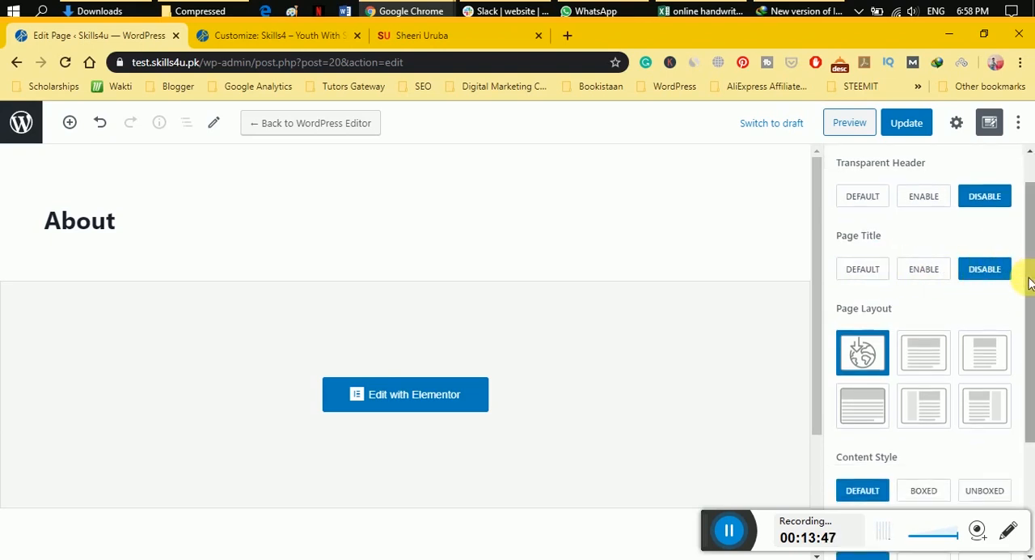
pyautogui.scroll(-1, 1028, 279)
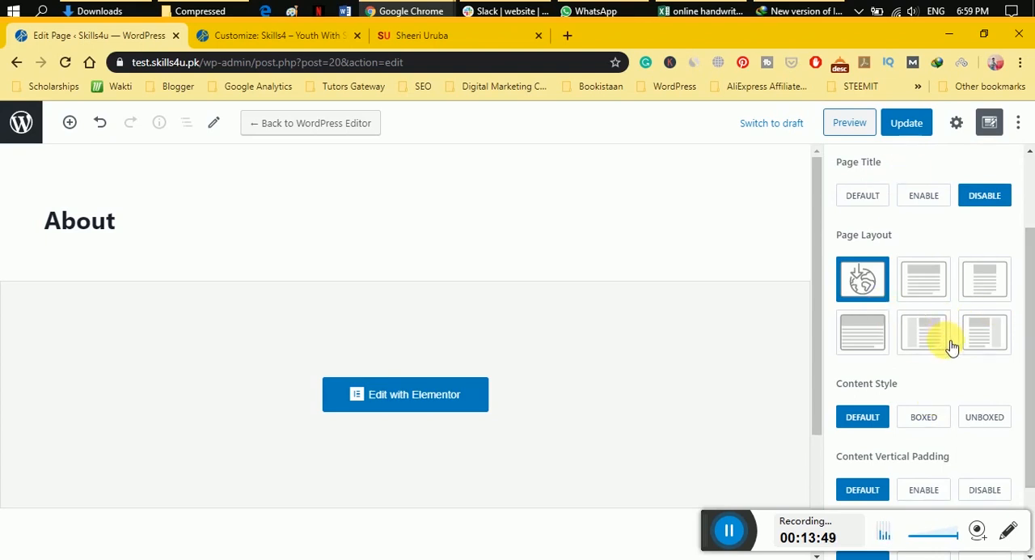
pyautogui.click(925, 338)
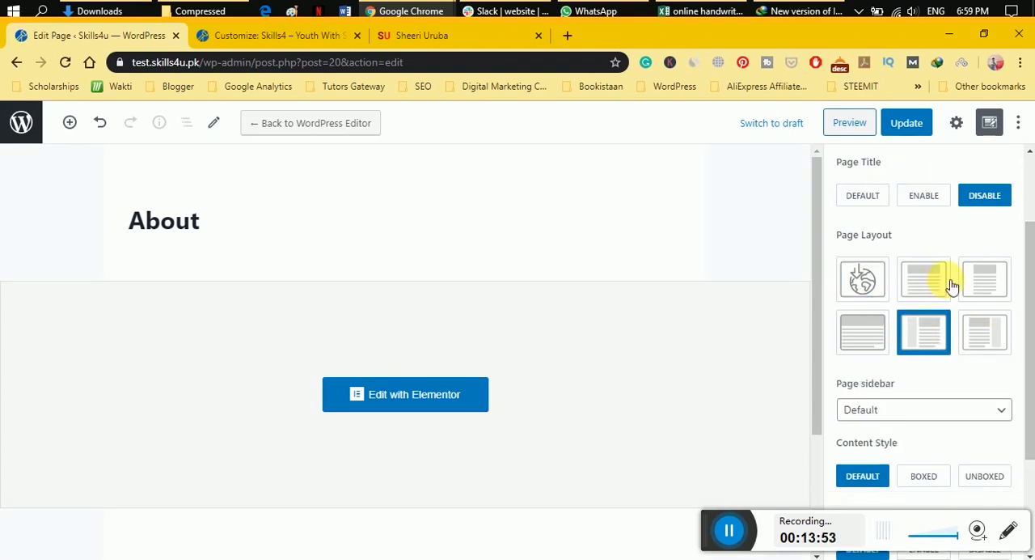
pyautogui.click(983, 282)
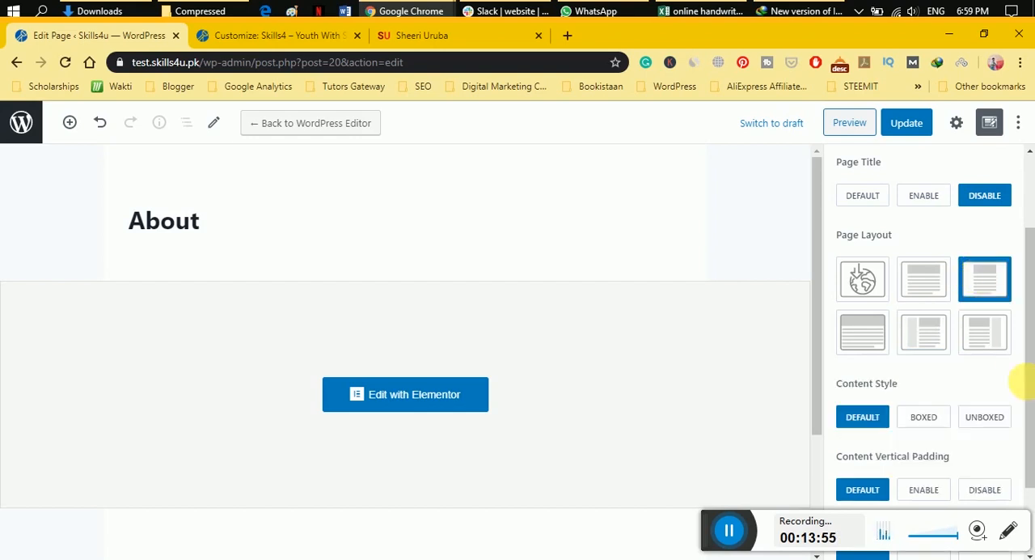
# Set the content style to Boxed with content vertical padding enabled, and update the About page.
pyautogui.scroll(-2, 1029, 324)
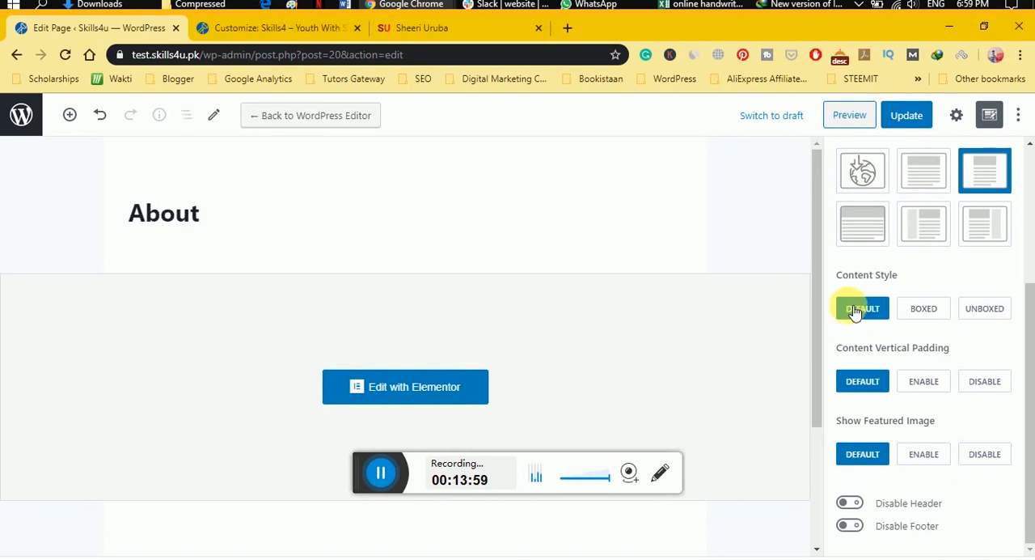
pyautogui.click(917, 313)
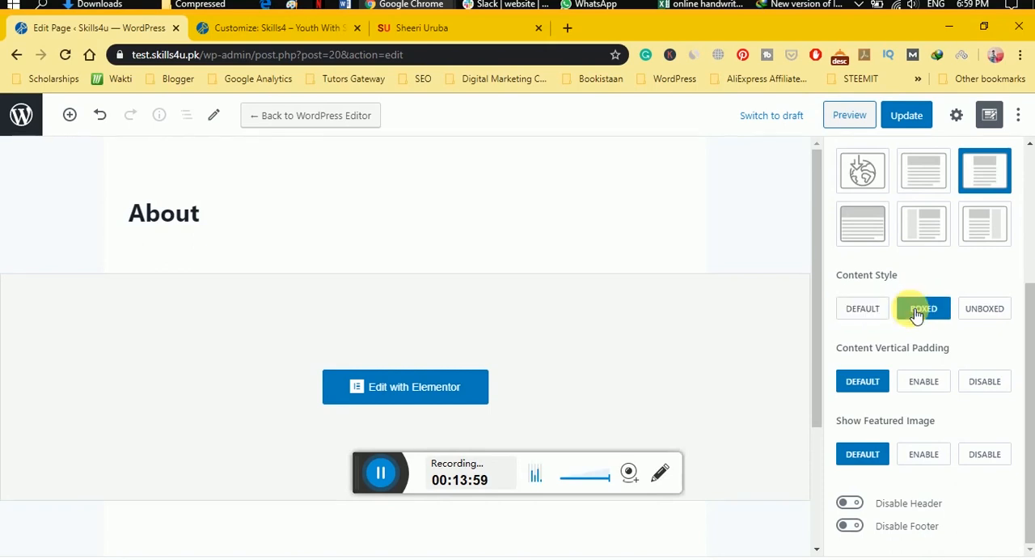
pyautogui.click(934, 387)
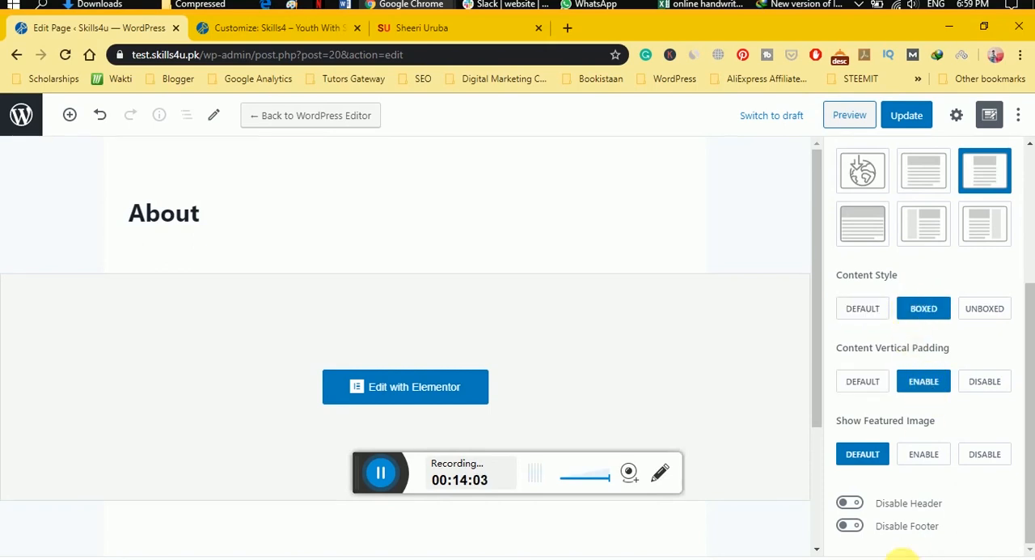
pyautogui.scroll(3, 841, 272)
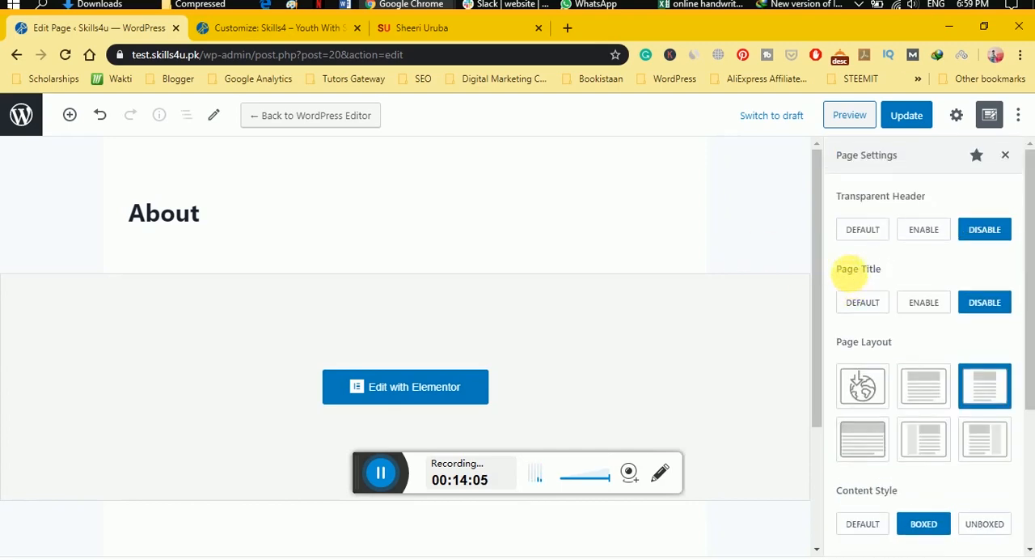
pyautogui.click(914, 128)
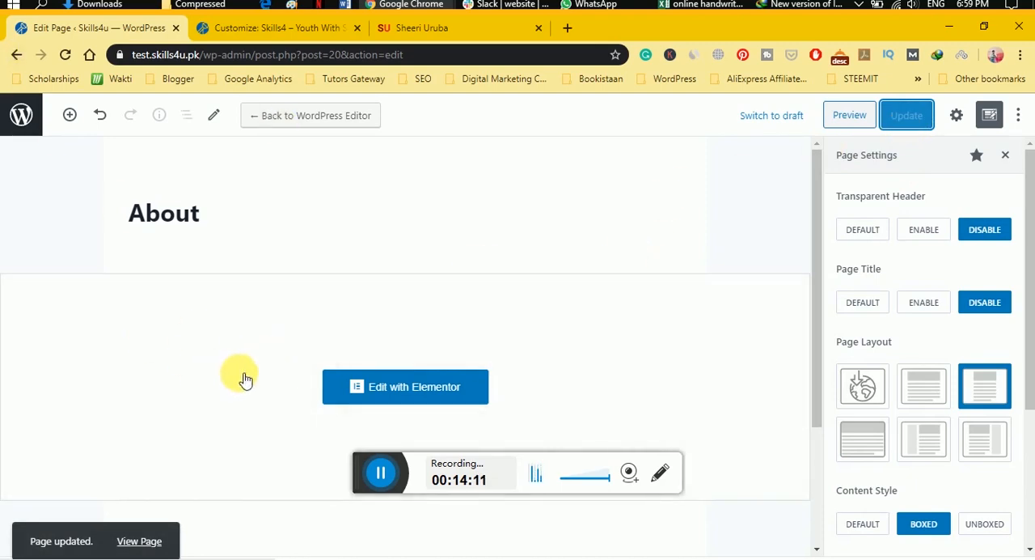
# Open the About page in Elementor and check its layout with the editing panel temporarily hidden.
pyautogui.click(380, 402)
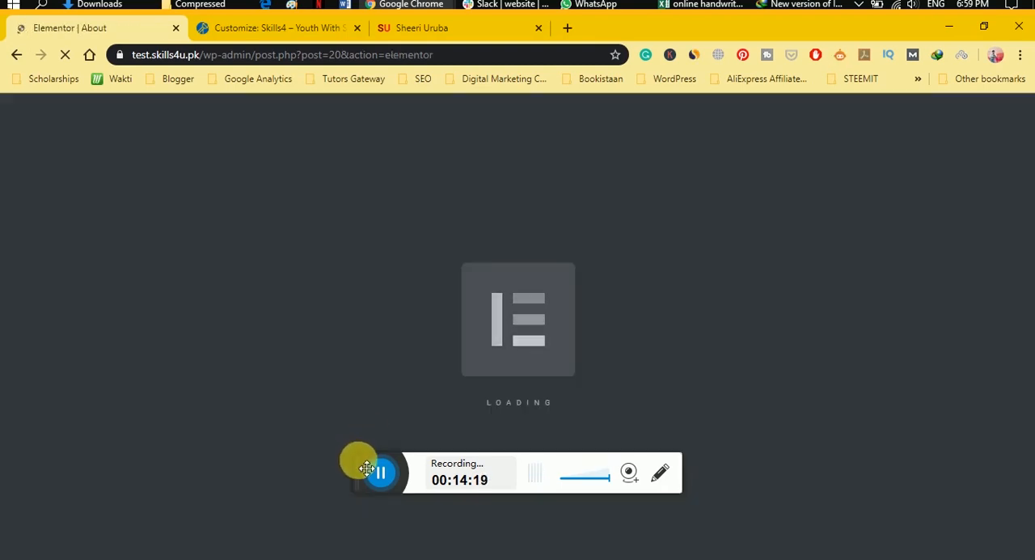
pyautogui.moveTo(360, 462); pyautogui.dragTo(714, 525)
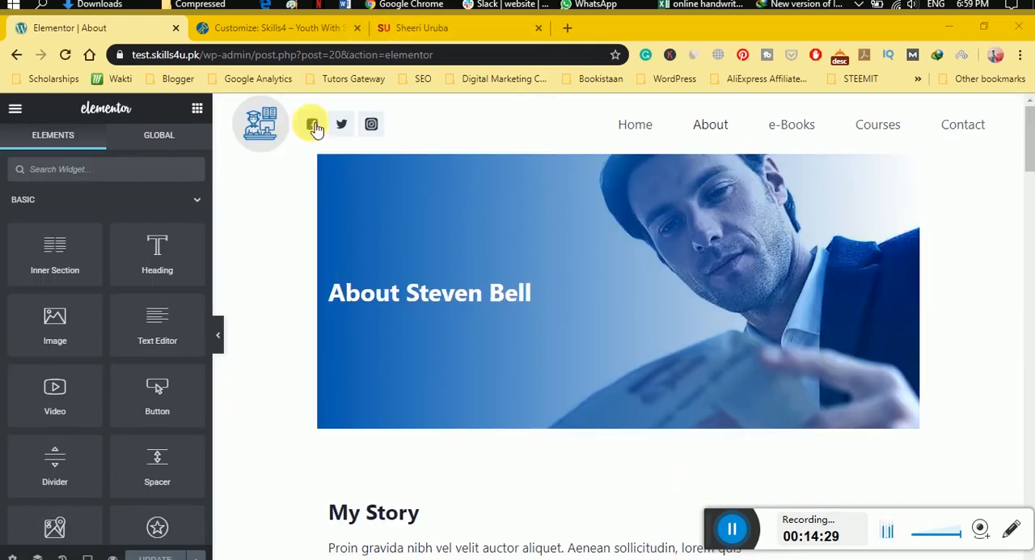
pyautogui.moveTo(1028, 154)
pyautogui.mouseDown()
pyautogui.moveTo(1028, 144)
pyautogui.moveTo(1027, 303)
pyautogui.moveTo(1028, 141)
pyautogui.mouseUp()
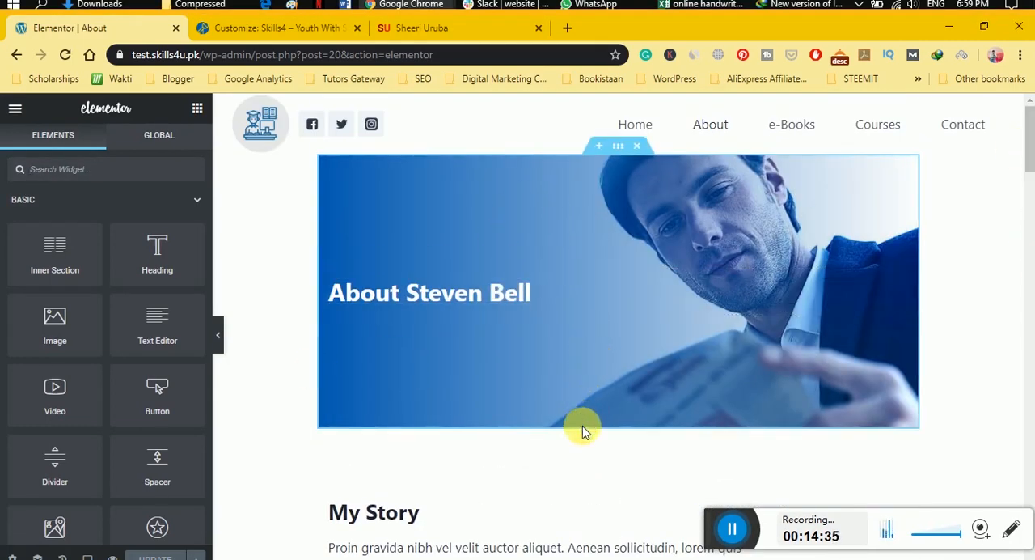
pyautogui.click(223, 343)
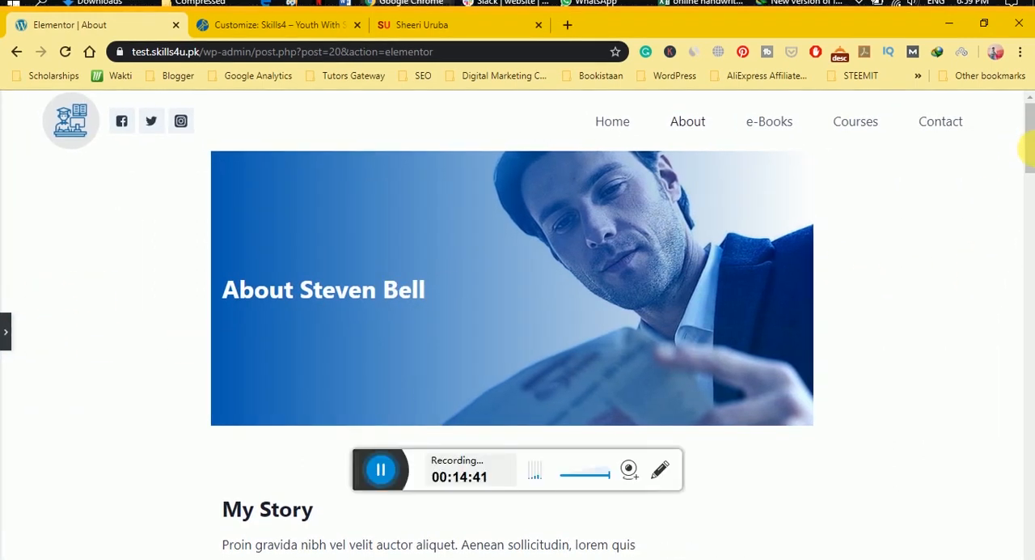
pyautogui.moveTo(1029, 148); pyautogui.dragTo(1003, 100)
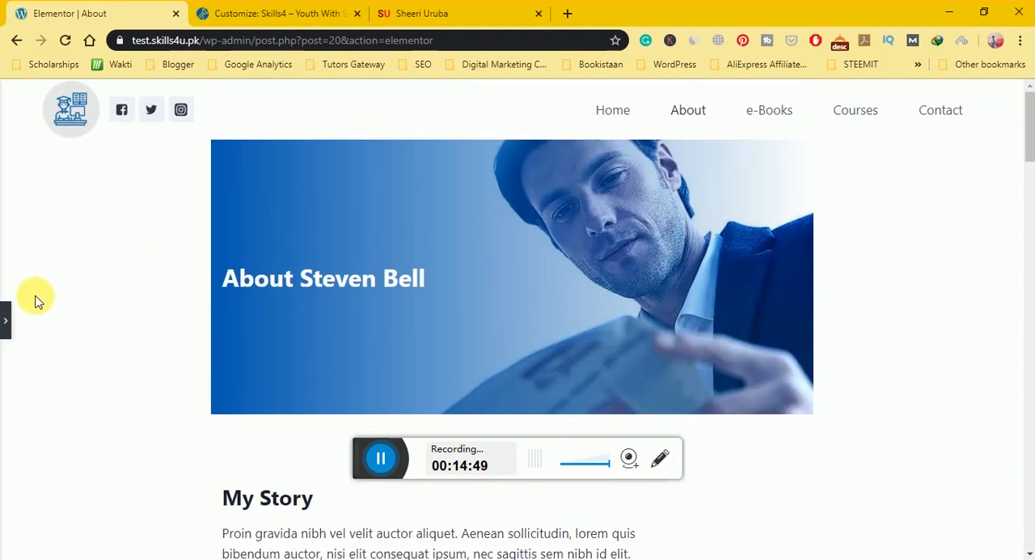
pyautogui.click(5, 320)
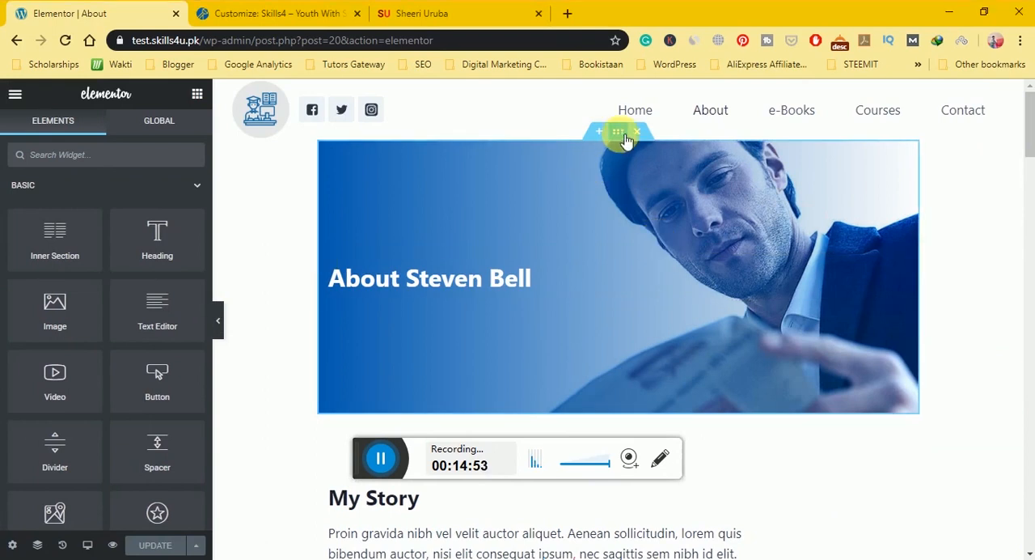
# Replace the background image of the About page's hero section with laptop-glasses.jpg from the media library.
pyautogui.click(618, 132)
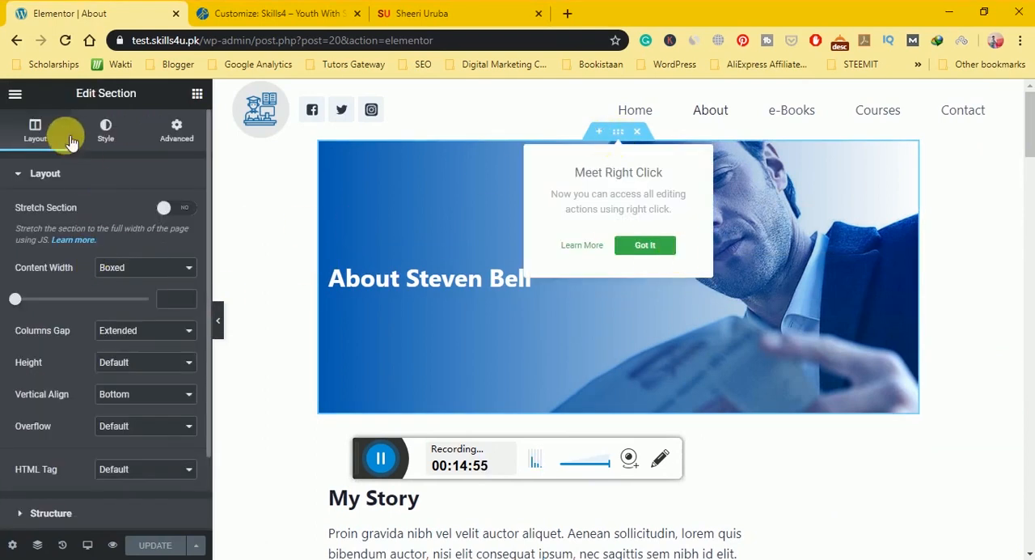
pyautogui.click(103, 141)
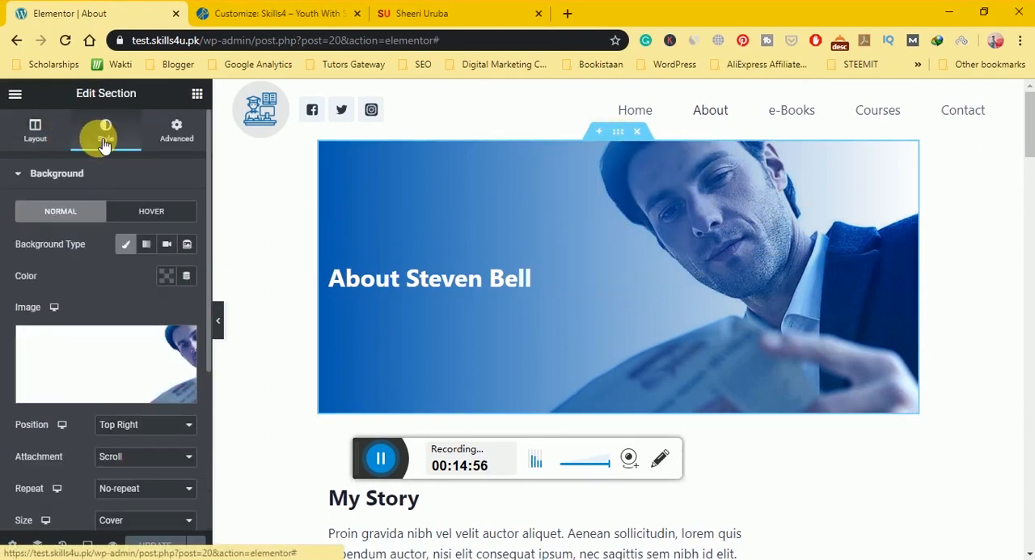
pyautogui.click(101, 350)
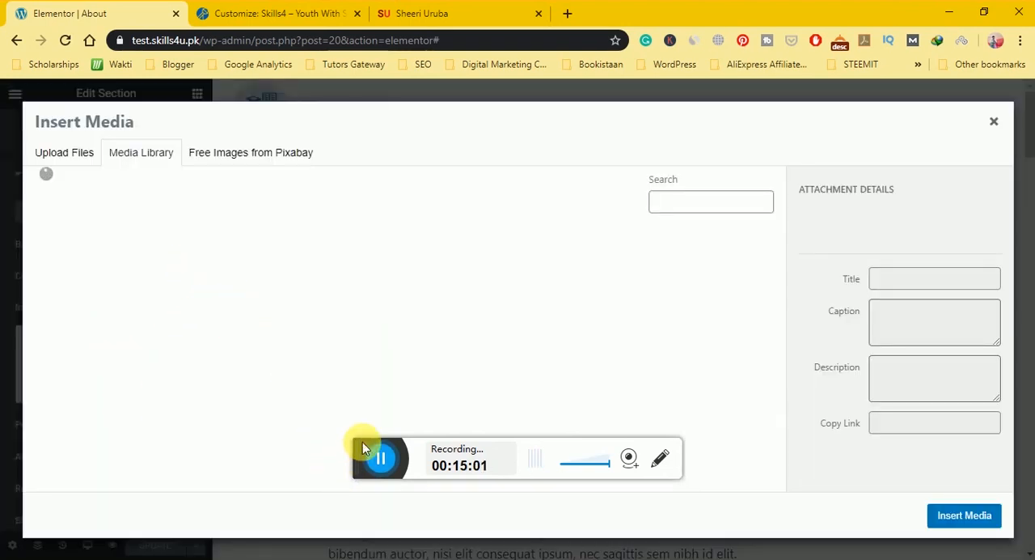
pyautogui.moveTo(359, 445); pyautogui.dragTo(520, 532)
pyautogui.click(592, 365)
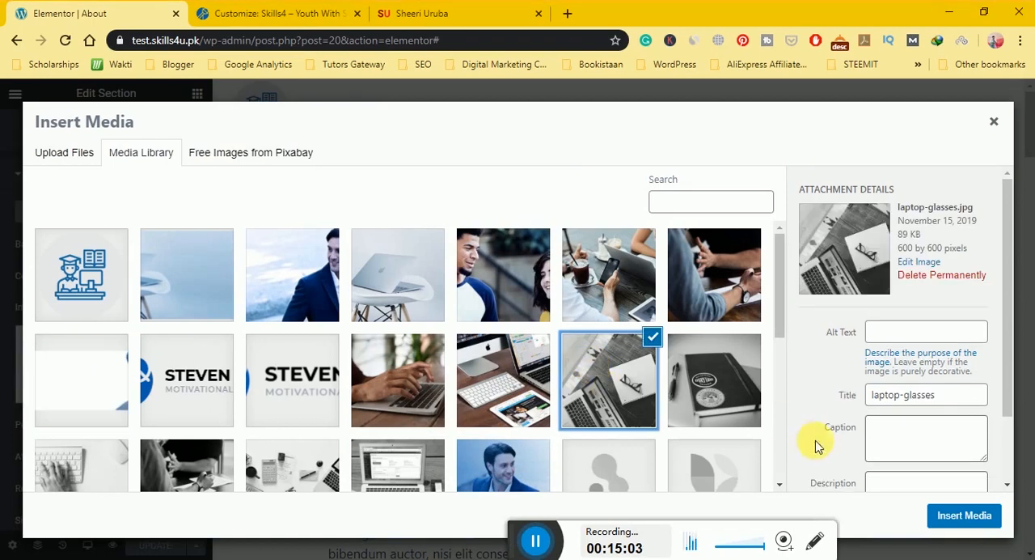
pyautogui.click(932, 512)
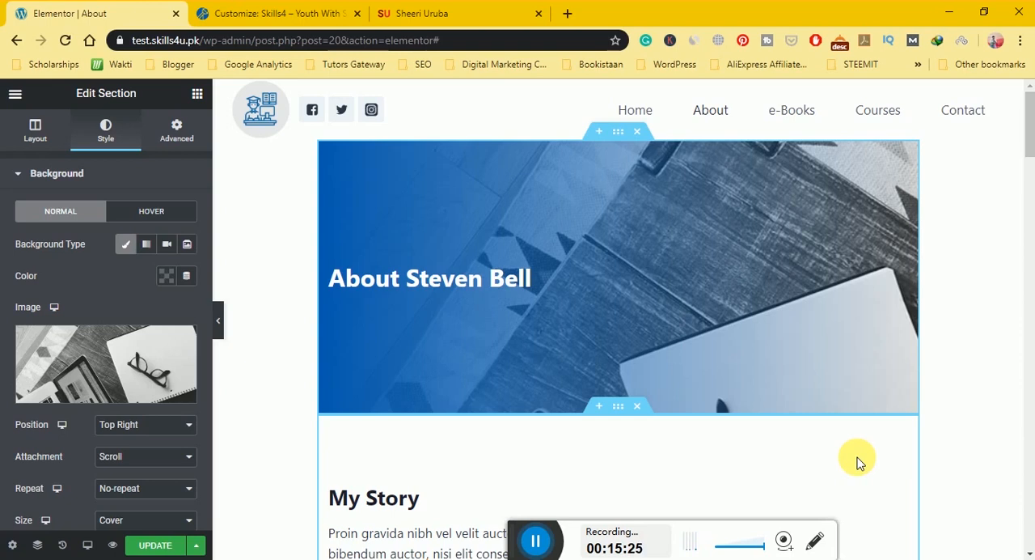
# Open a blank browser tab, and go back from the Customizer to the site's front page.
pyautogui.click(291, 15)
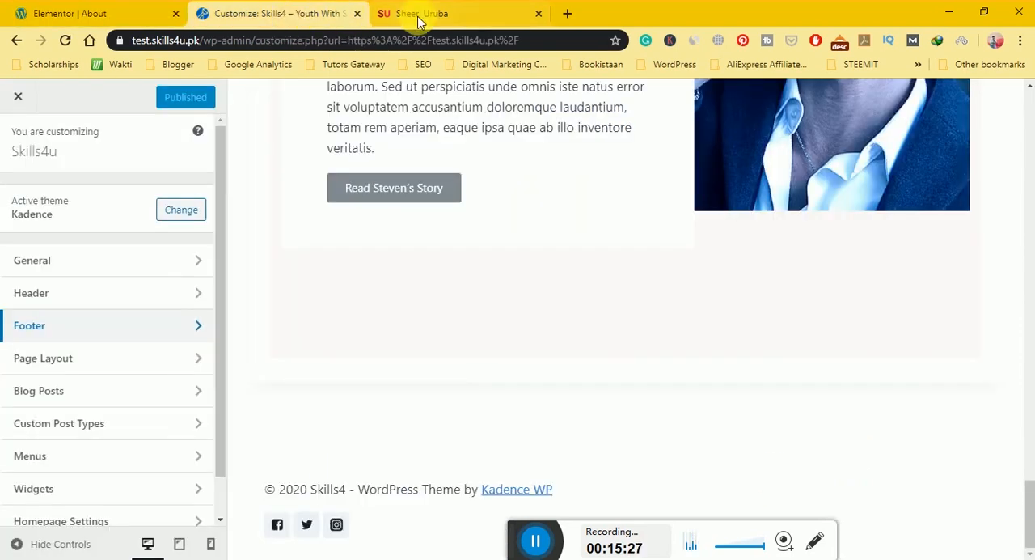
pyautogui.click(419, 16)
pyautogui.click(568, 13)
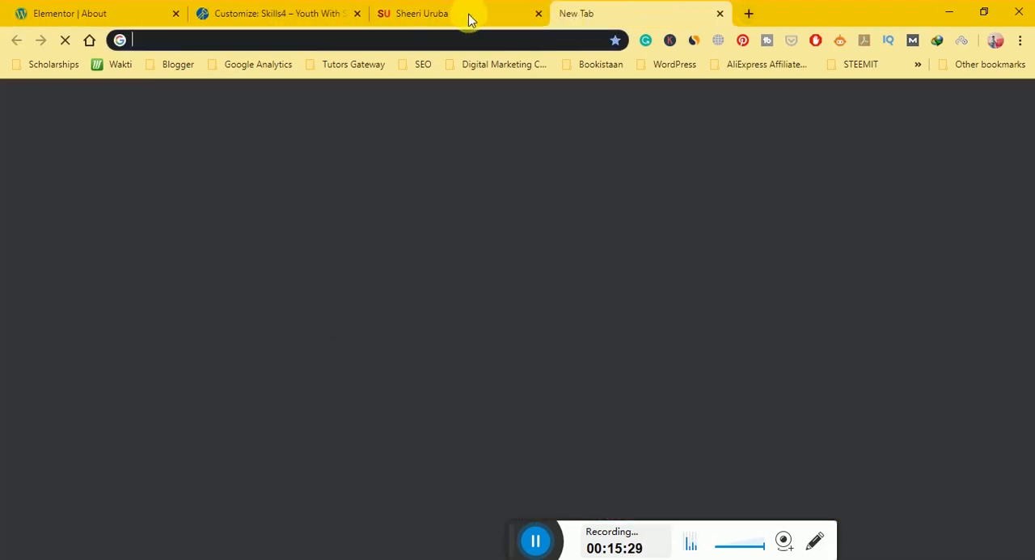
pyautogui.click(89, 13)
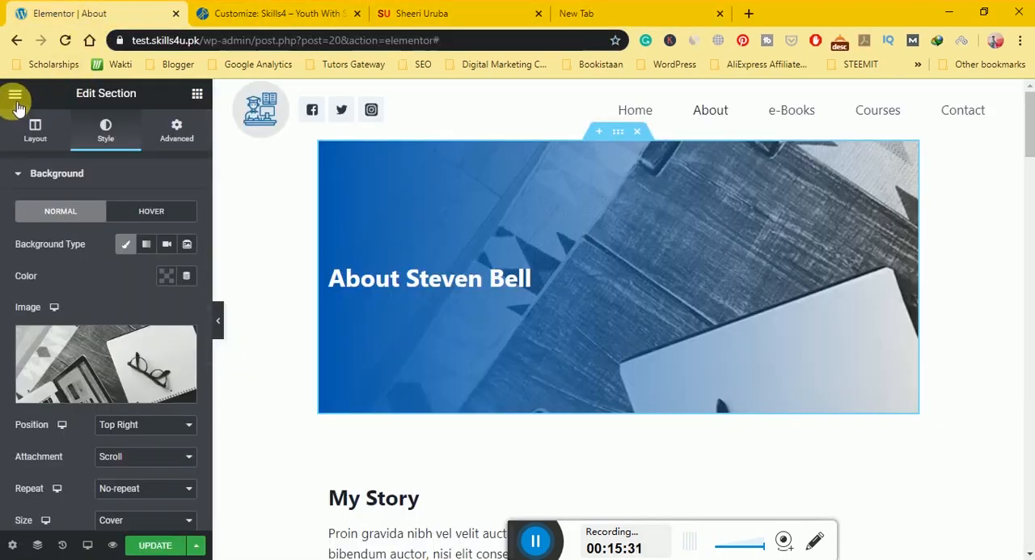
pyautogui.click(259, 15)
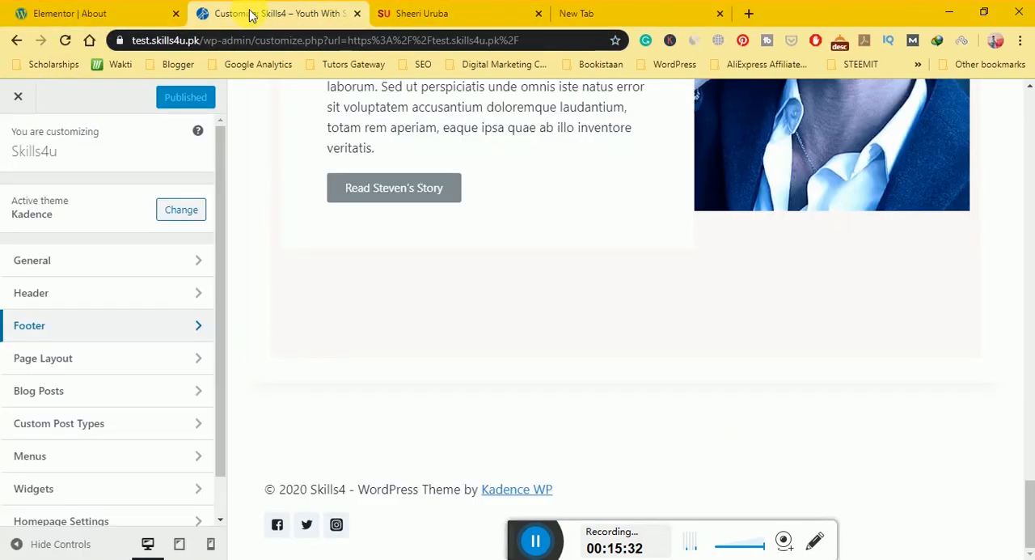
pyautogui.click(15, 44)
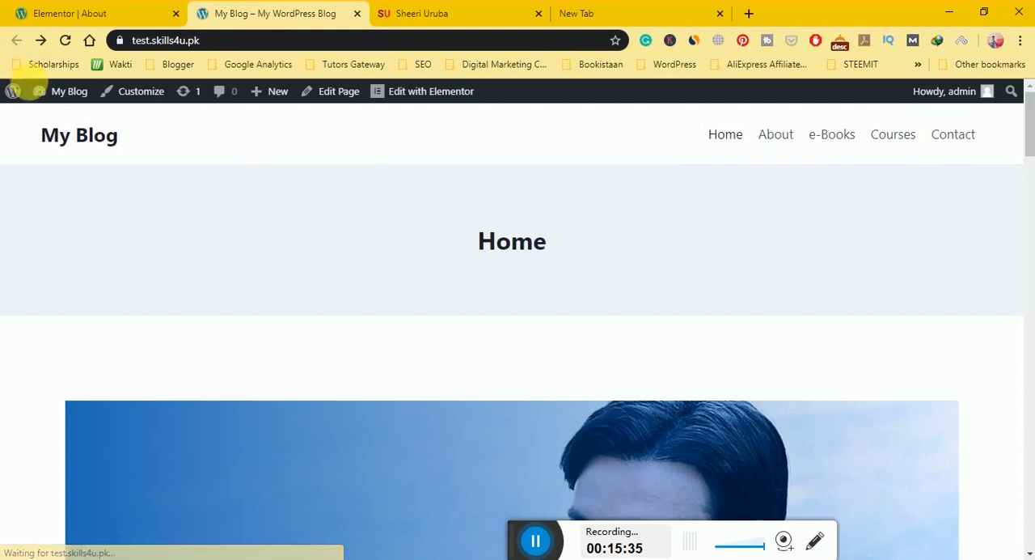
# Go to the site's WordPress dashboard and open the list of installed themes.
pyautogui.moveTo(70, 92)
pyautogui.click(58, 118)
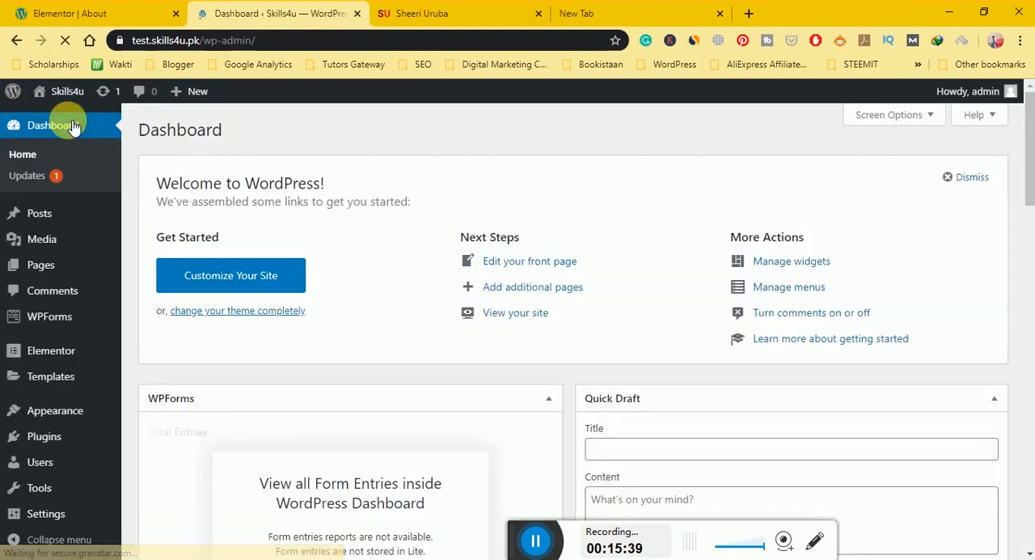
pyautogui.scroll(-10, 415, 185)
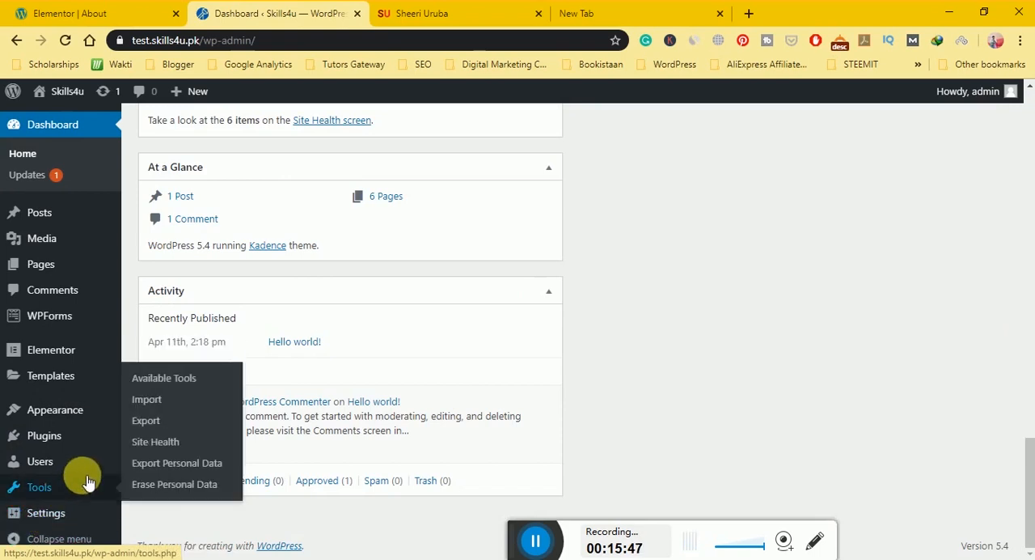
pyautogui.moveTo(97, 437)
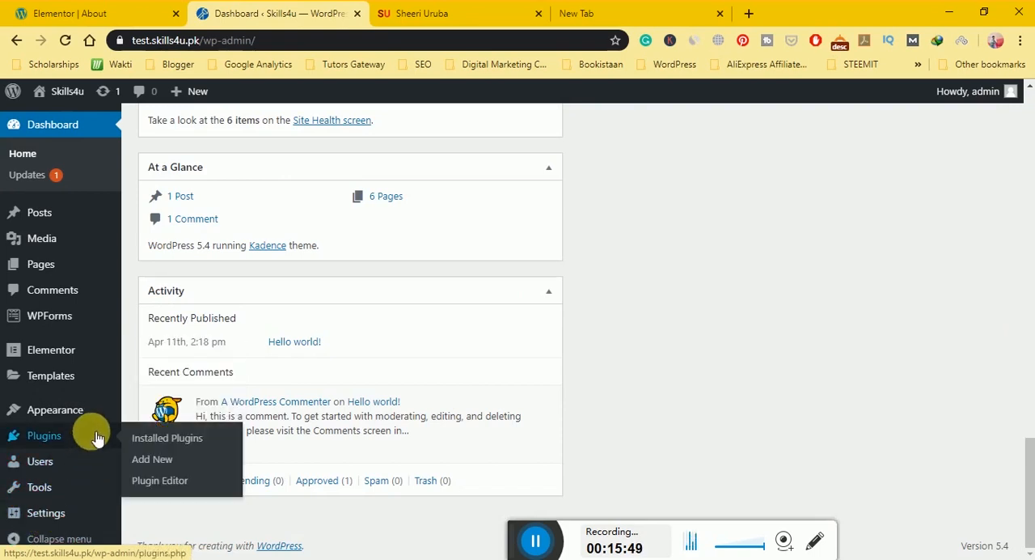
pyautogui.moveTo(99, 411)
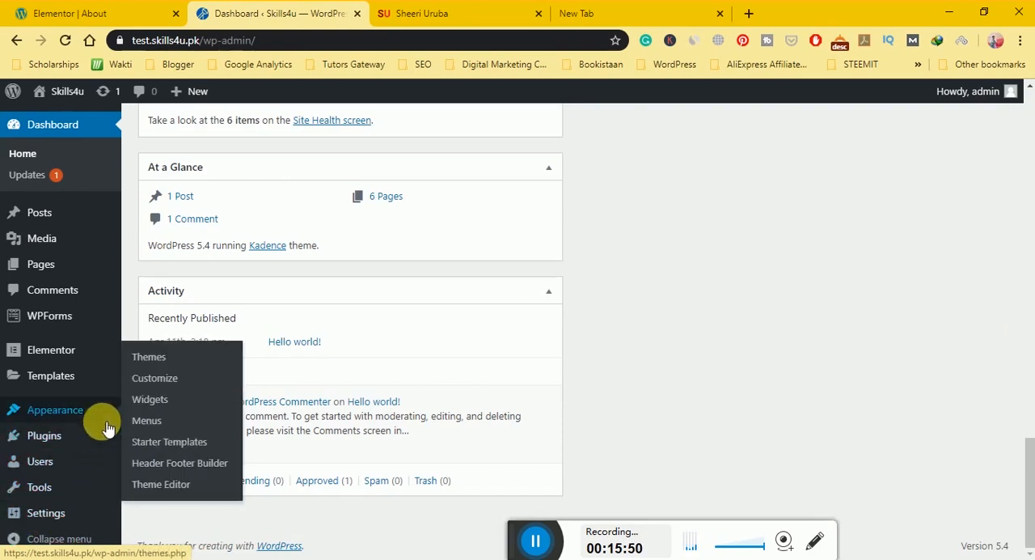
pyautogui.click(148, 360)
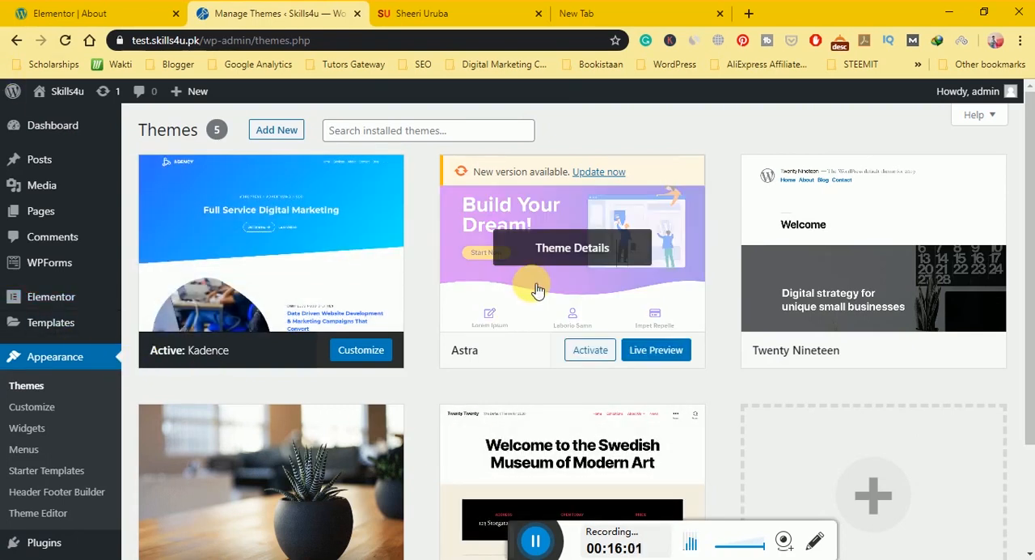
# Search for "phlox" among the themes available to add, install the PHLOX theme and close its preview.
pyautogui.click(279, 131)
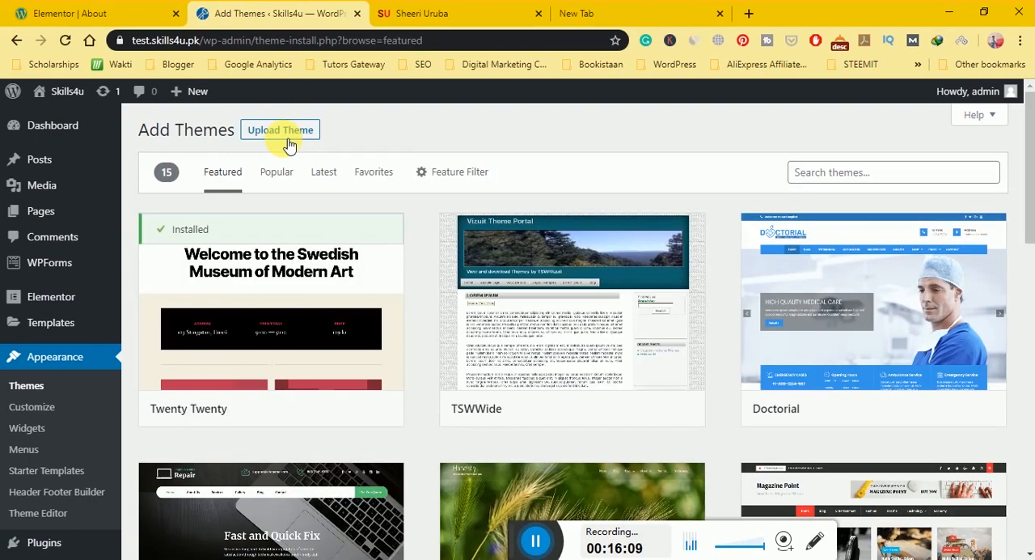
pyautogui.click(883, 180)
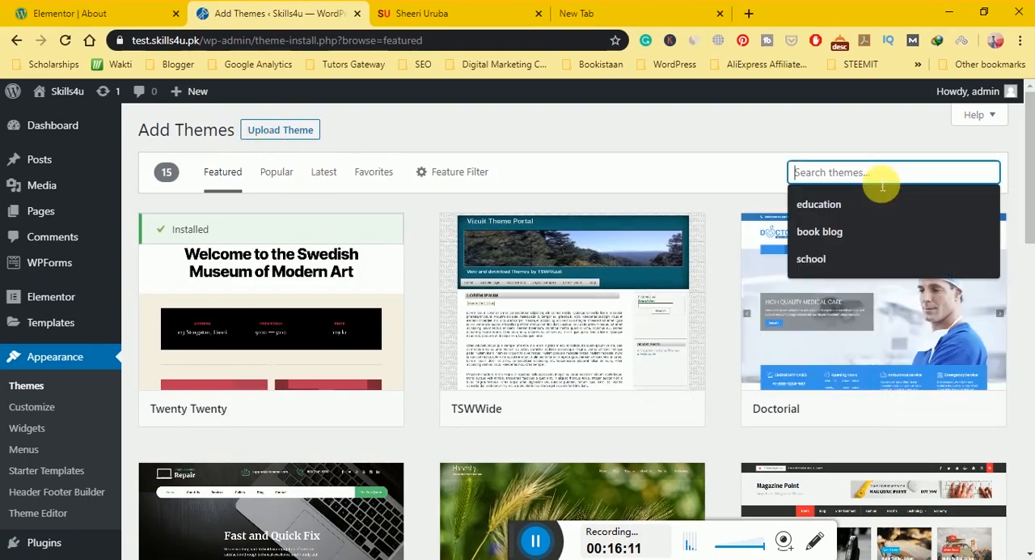
pyautogui.write('phlox')
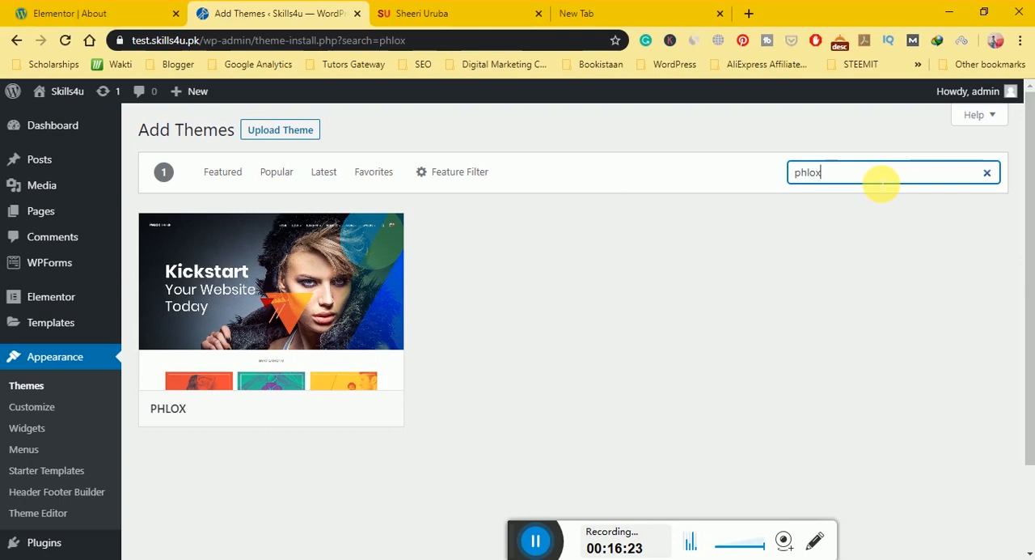
pyautogui.click(239, 325)
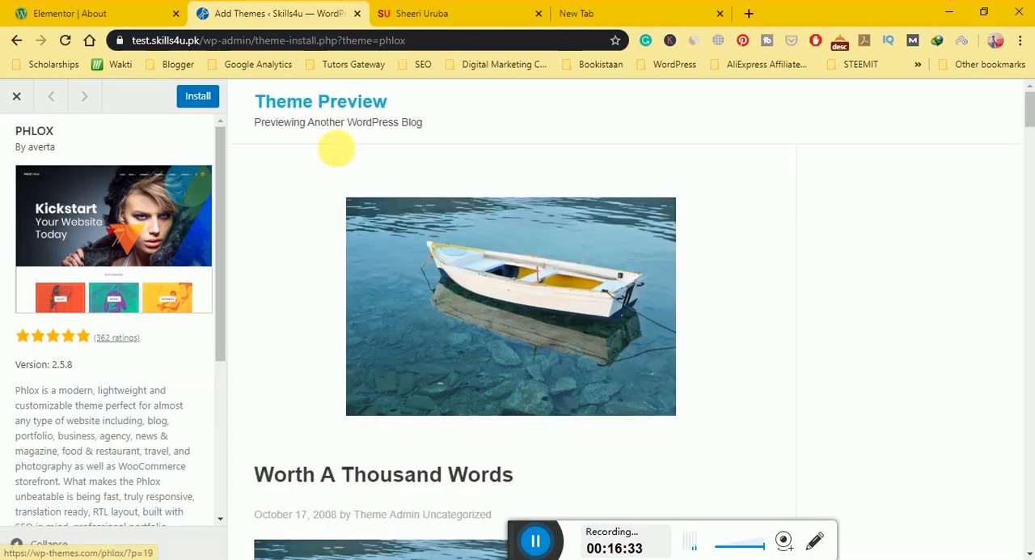
pyautogui.click(196, 102)
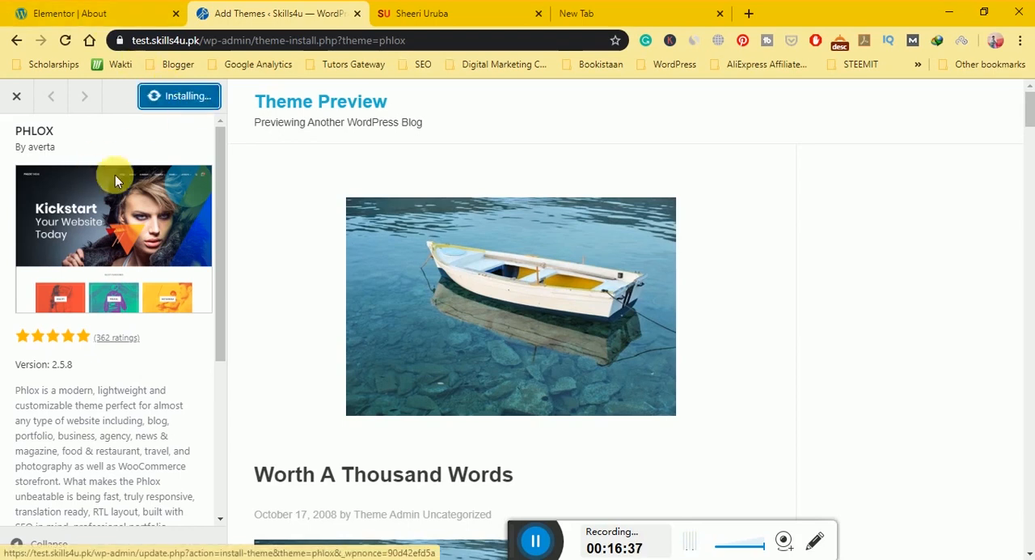
pyautogui.click(16, 96)
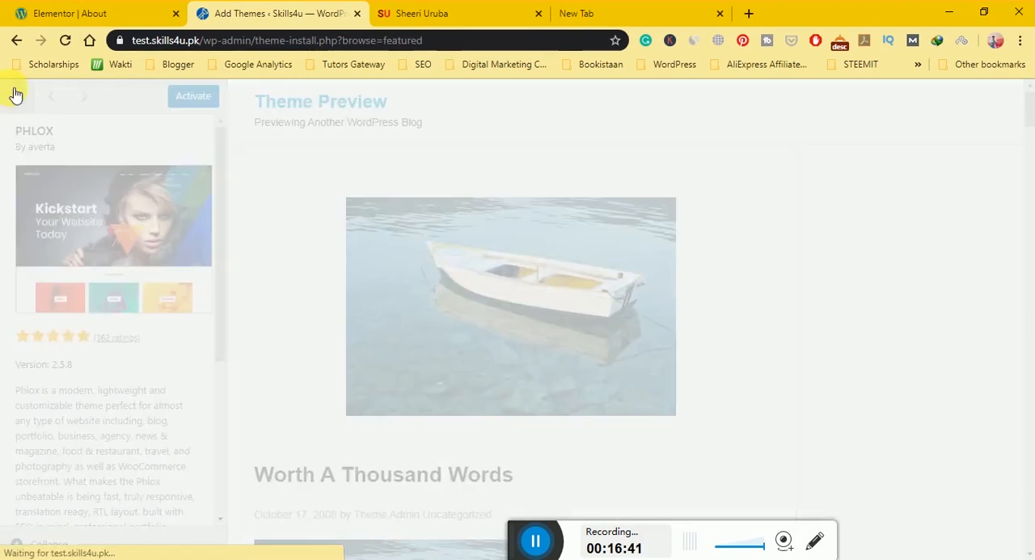
# Search Google for mythemeshop in the blank browser tab and open the mythemeshop.com website.
pyautogui.click(630, 21)
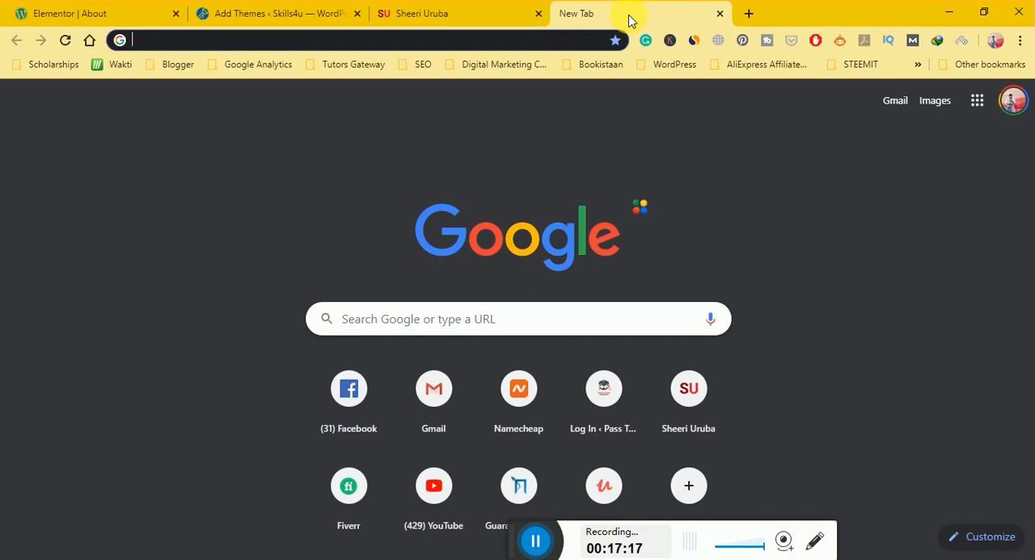
pyautogui.write('my')
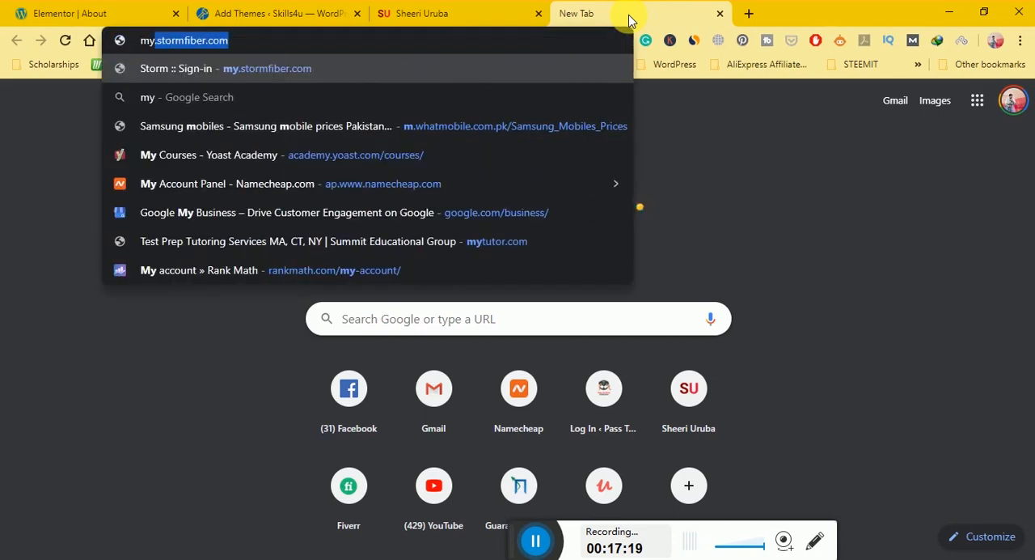
pyautogui.press('BackSpace')
pyautogui.press('BackSpace')
pyautogui.write('ythre')
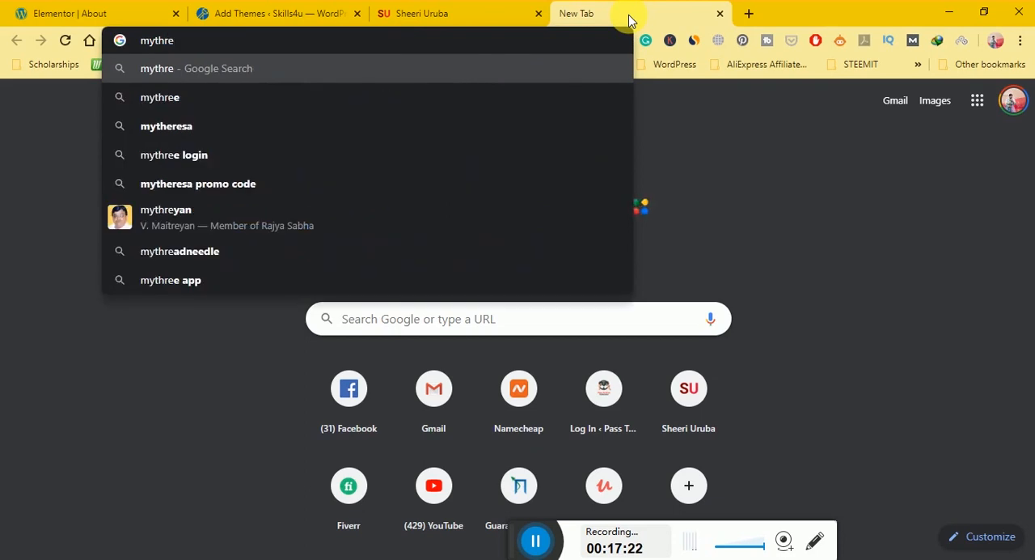
pyautogui.press('BackSpace')
pyautogui.press('BackSpace')
pyautogui.write('eme')
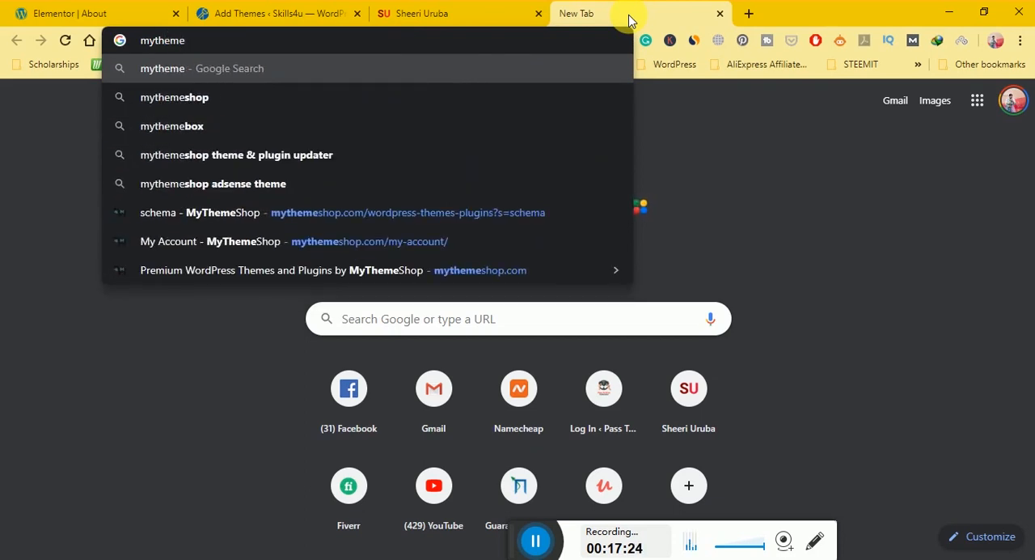
pyautogui.press('Down')
pyautogui.press('Return')
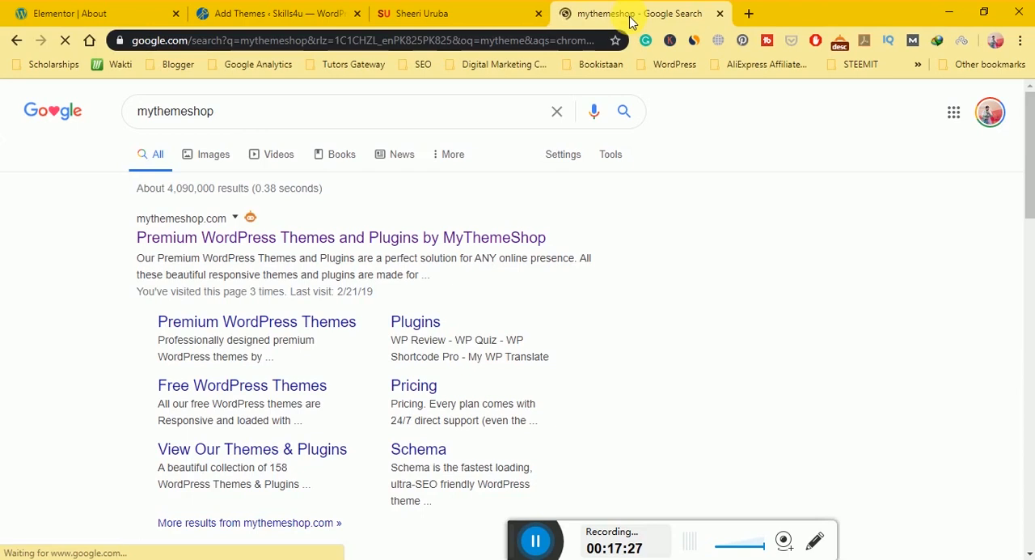
pyautogui.click(347, 241)
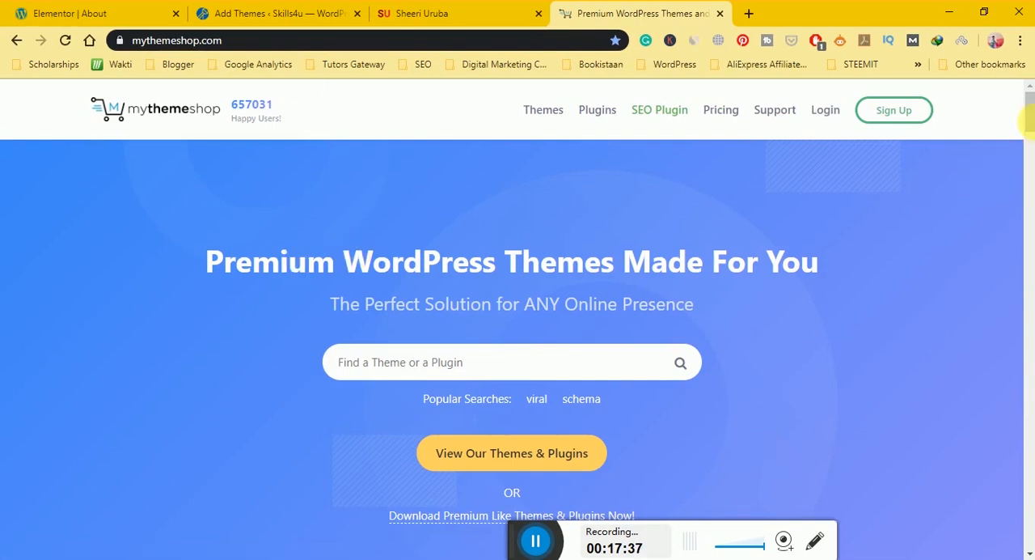
# Open MyThemeShop's WordPress themes catalogue and look through the listed themes and their prices.
pyautogui.click(557, 118)
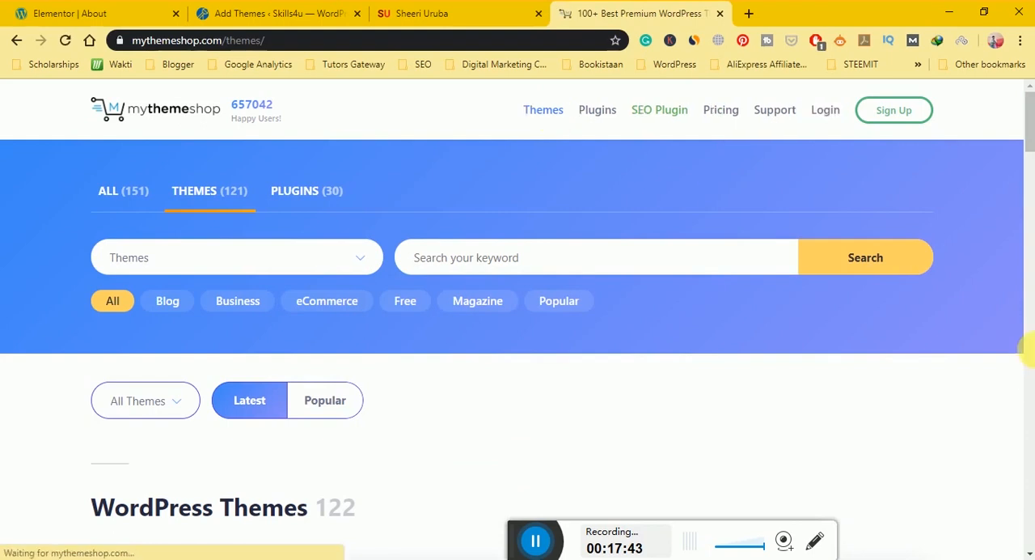
pyautogui.scroll(-6, 1029, 142)
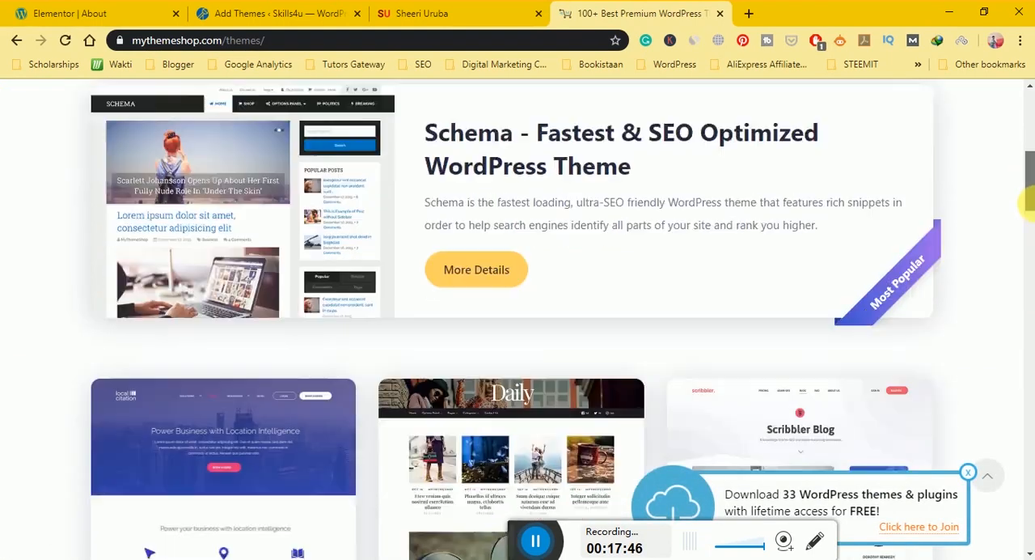
pyautogui.moveTo(1027, 198); pyautogui.dragTo(1029, 516)
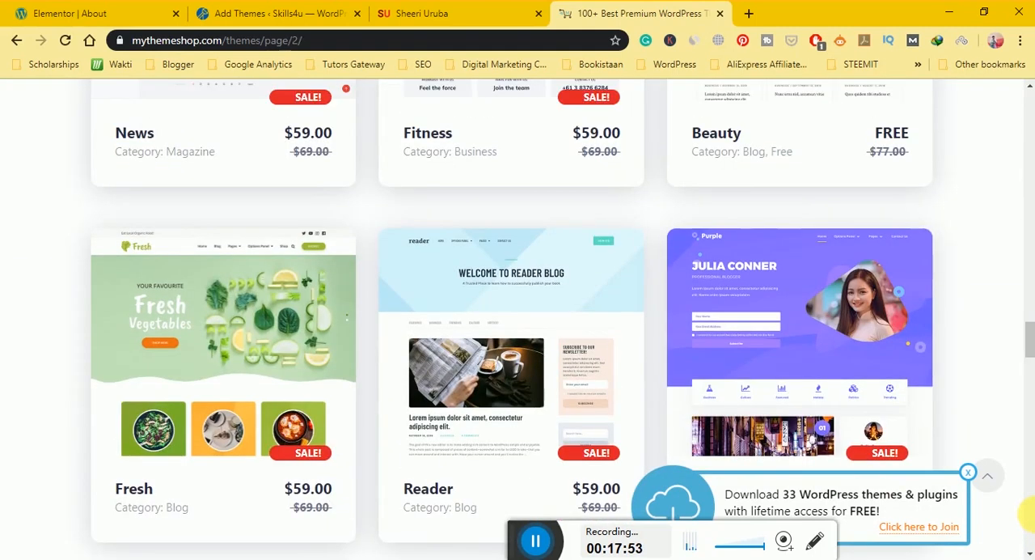
pyautogui.click(814, 386)
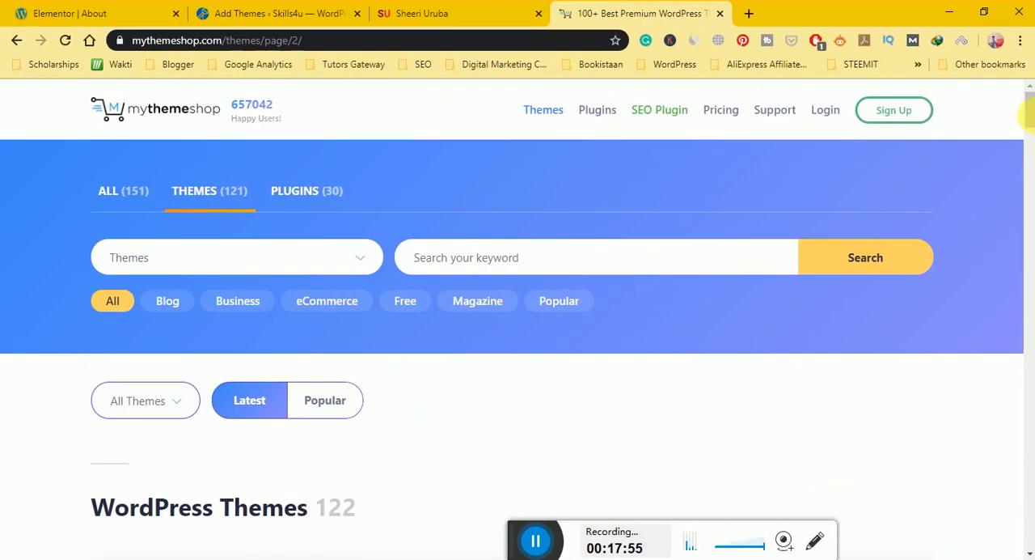
# Filter the MyThemeShop catalogue to Free themes and look through the theme cards in the list.
pyautogui.click(430, 304)
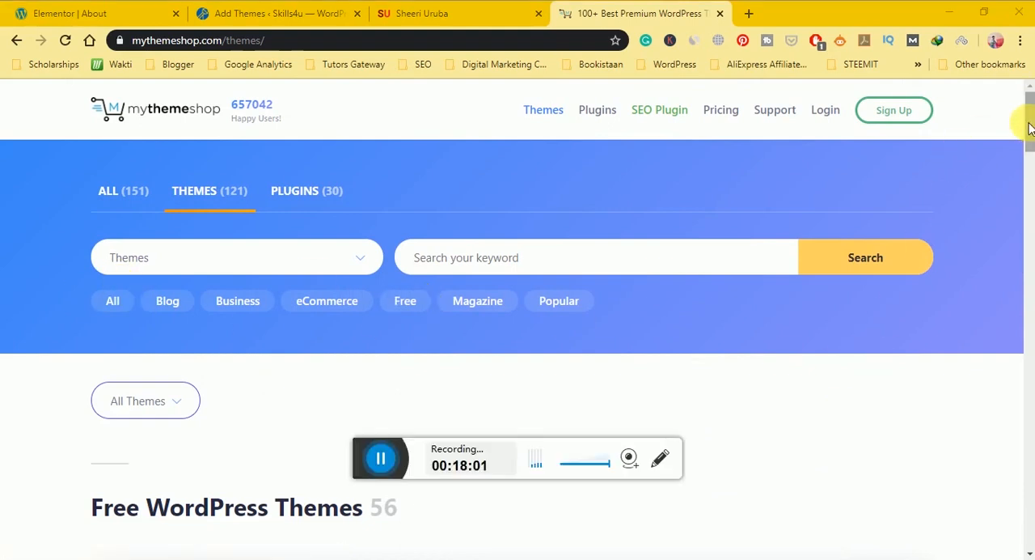
pyautogui.moveTo(1031, 116); pyautogui.dragTo(1031, 181)
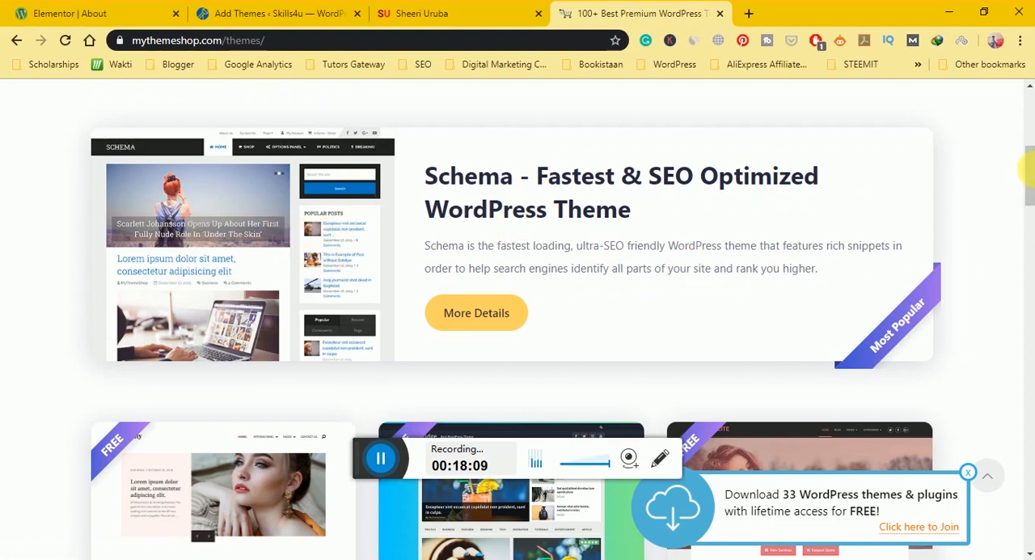
pyautogui.click(1027, 184)
pyautogui.moveTo(1027, 184)
pyautogui.mouseDown()
pyautogui.moveTo(1030, 192)
pyautogui.moveTo(1031, 174)
pyautogui.mouseUp()
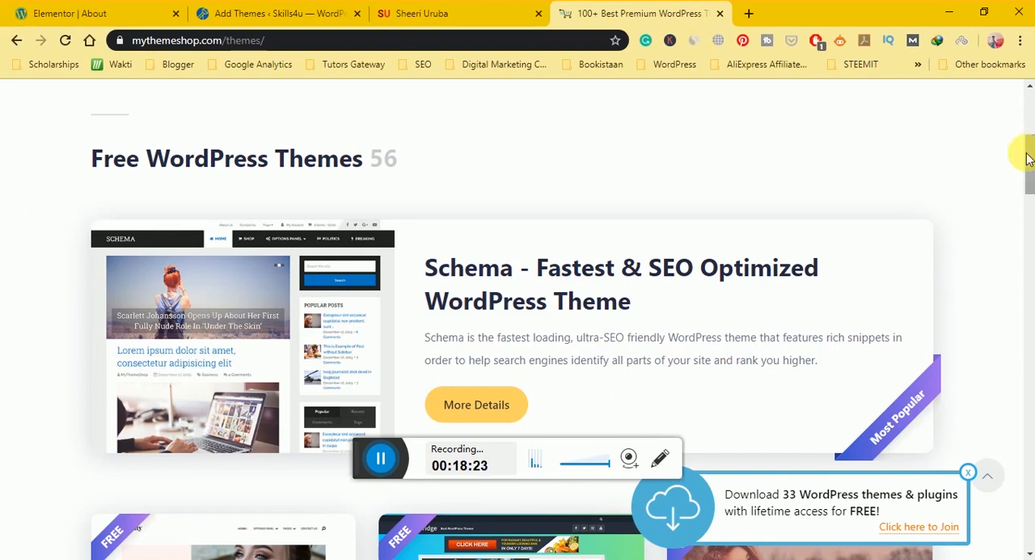
pyautogui.scroll(-2, 1027, 162)
pyautogui.moveTo(1029, 180); pyautogui.dragTo(1032, 212)
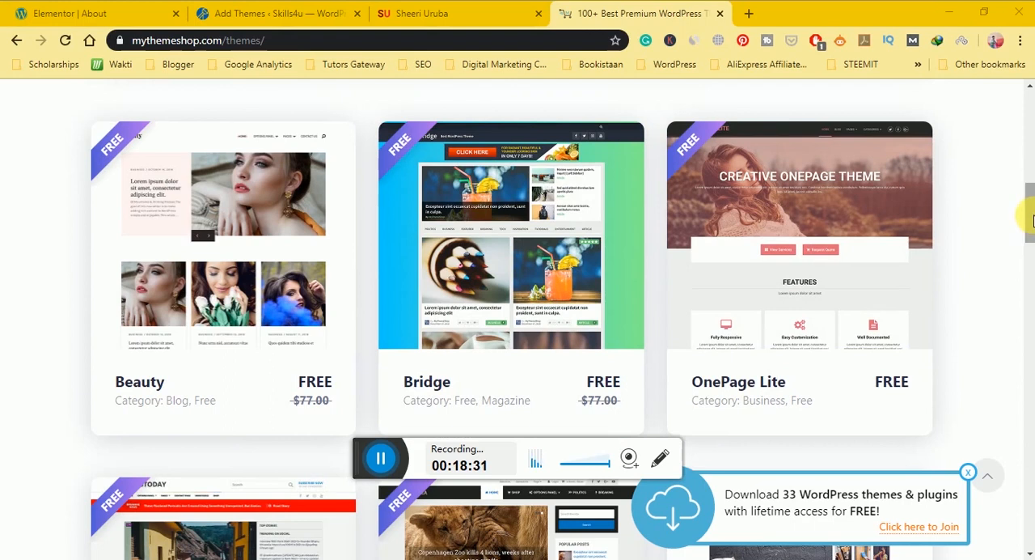
pyautogui.scroll(-5, 1029, 250)
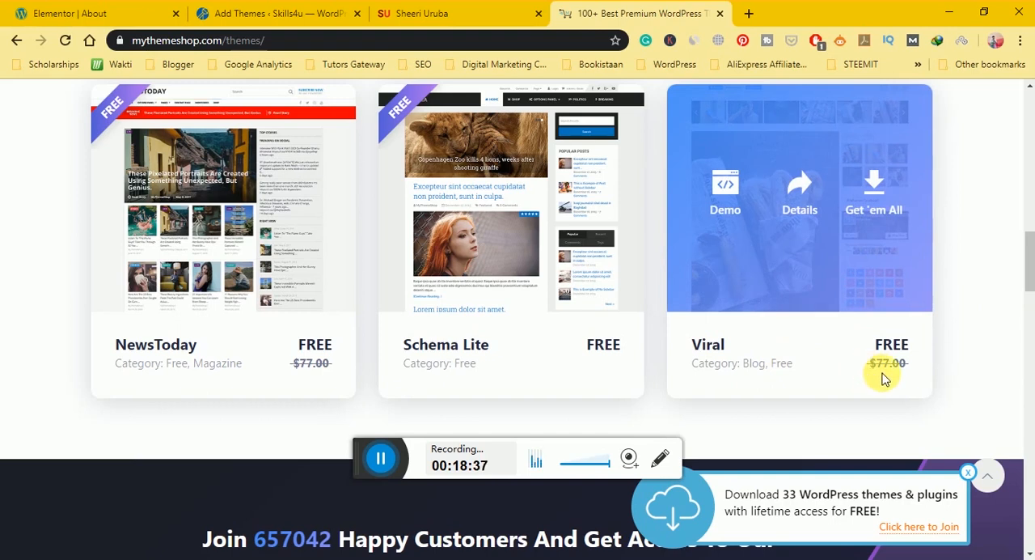
pyautogui.moveTo(1025, 251); pyautogui.dragTo(1011, 106)
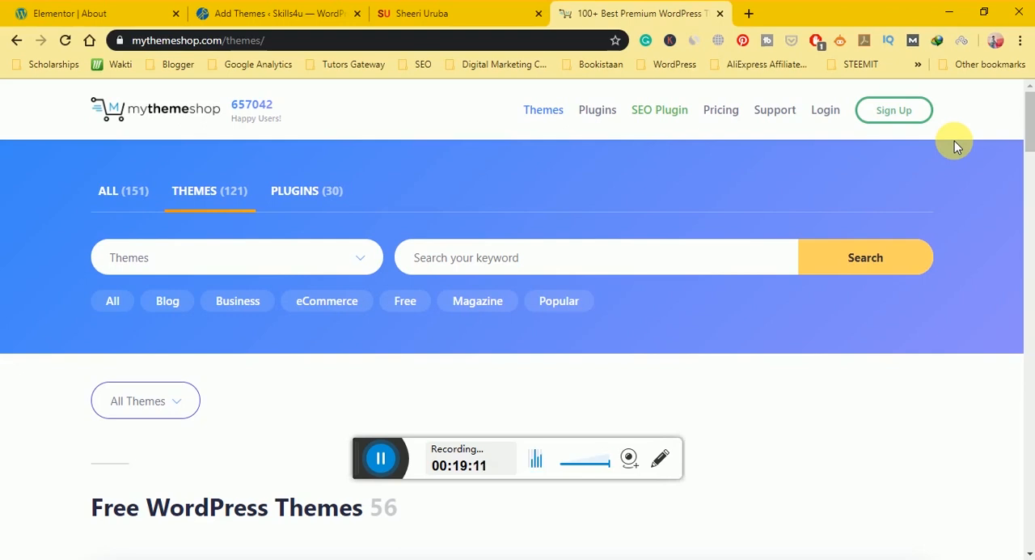
# Open phlox.pro in a new browser tab and look through its free and pro pre-made complete demos.
pyautogui.click(750, 16)
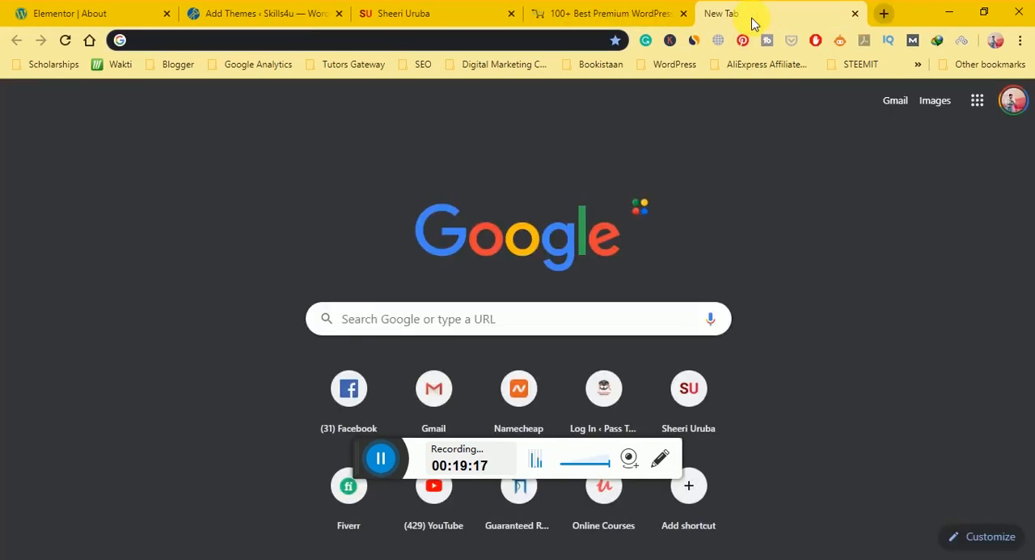
pyautogui.write('phlo')
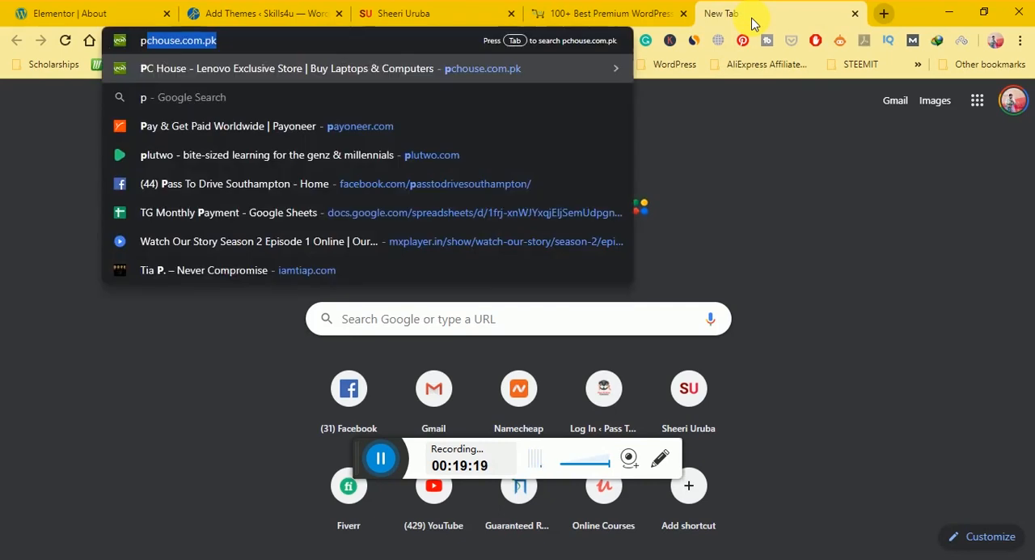
pyautogui.press('Down')
pyautogui.press('Down')
pyautogui.press('Down')
pyautogui.press('Down')
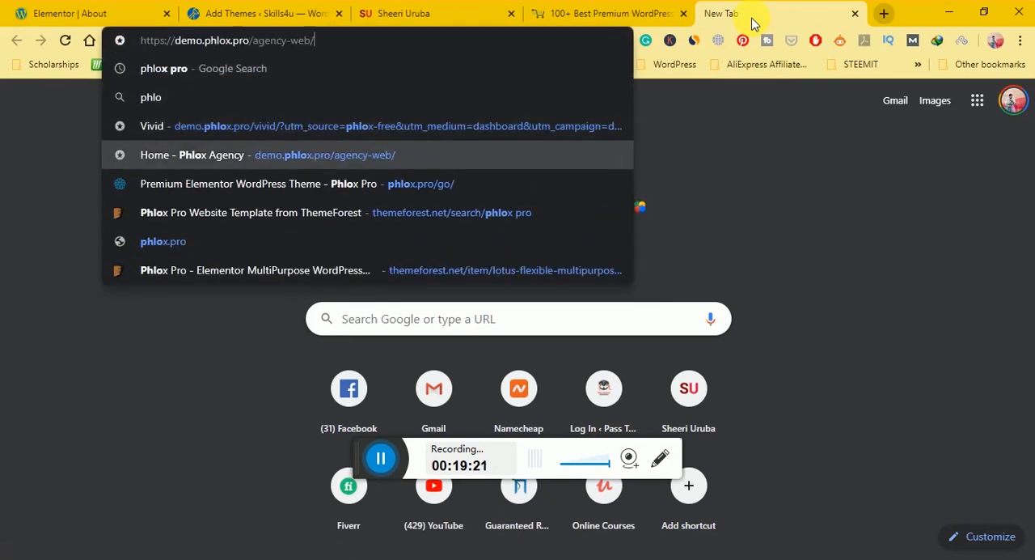
pyautogui.press('BackSpace')
pyautogui.press('BackSpace')
pyautogui.press('BackSpace')
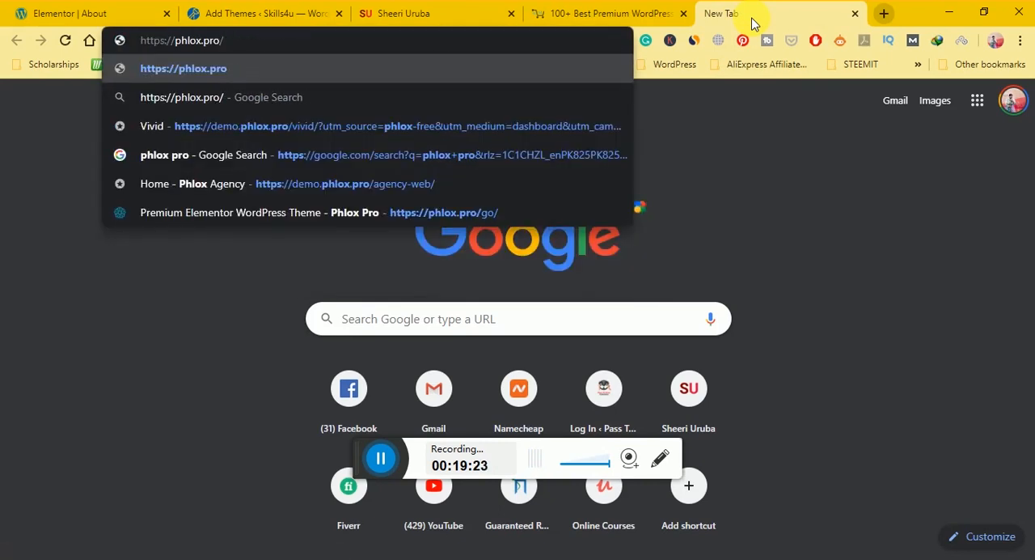
pyautogui.press('Return')
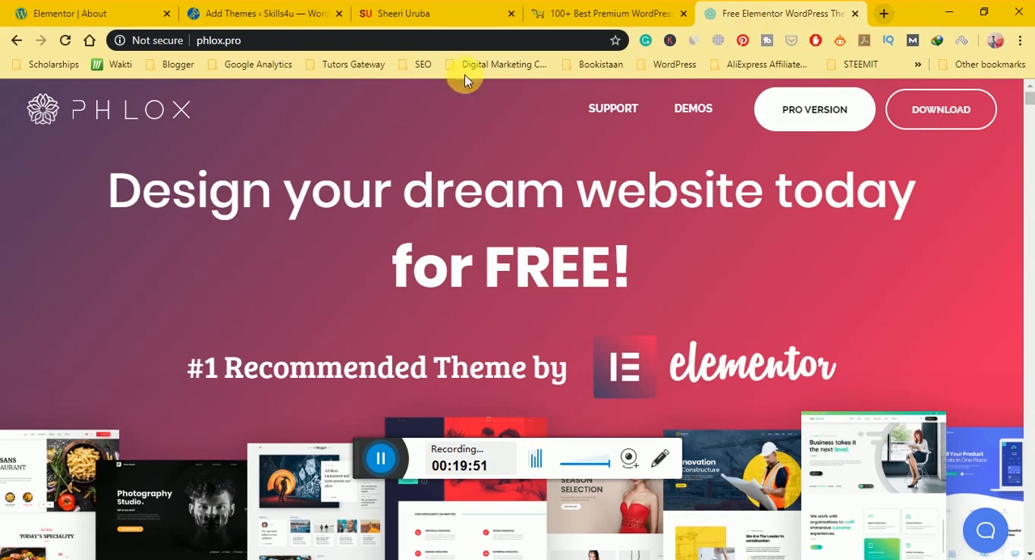
pyautogui.moveTo(1030, 99)
pyautogui.mouseDown()
pyautogui.moveTo(1031, 130)
pyautogui.moveTo(1030, 111)
pyautogui.mouseUp()
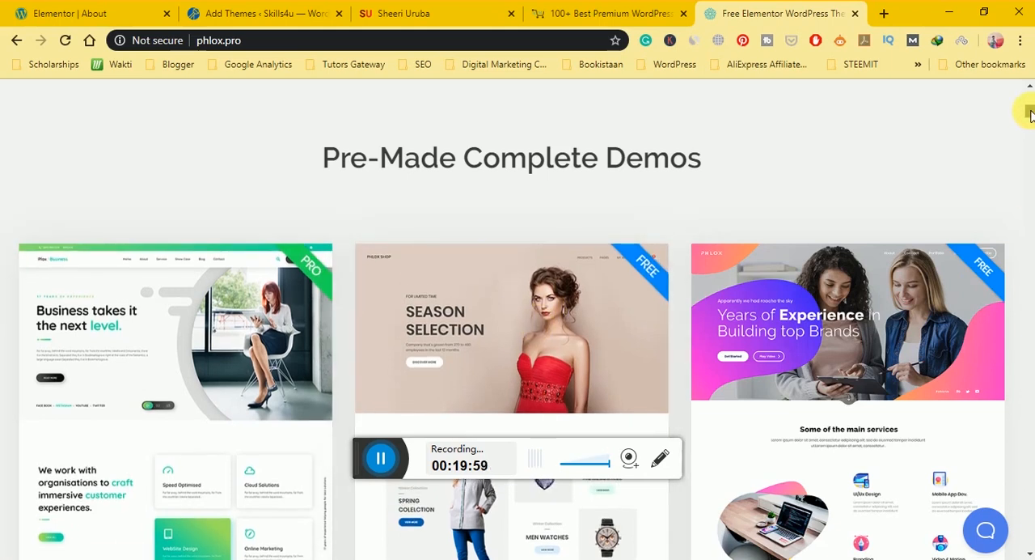
pyautogui.moveTo(1031, 114); pyautogui.dragTo(1031, 122)
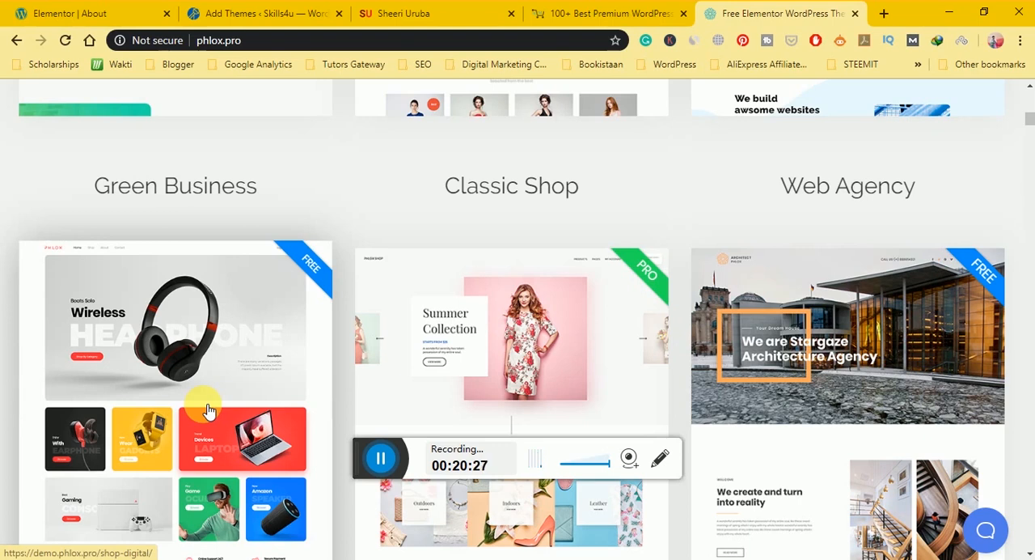
# Search Google for "divi theme" in a new browser tab and open the Divi theme page on elegantthemes.com.
pyautogui.click(881, 17)
pyautogui.write('divi')
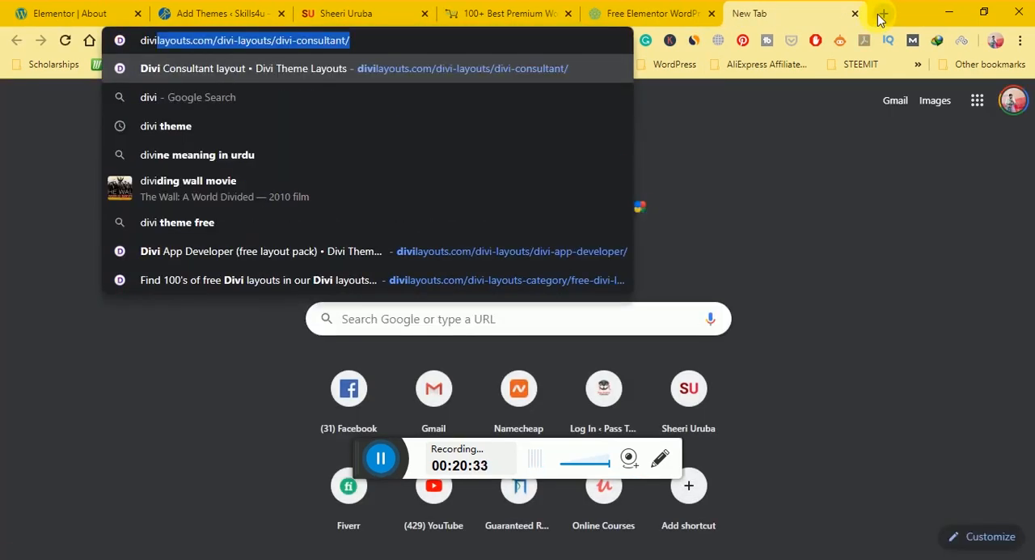
pyautogui.press('Down')
pyautogui.press('Down')
pyautogui.press('Return')
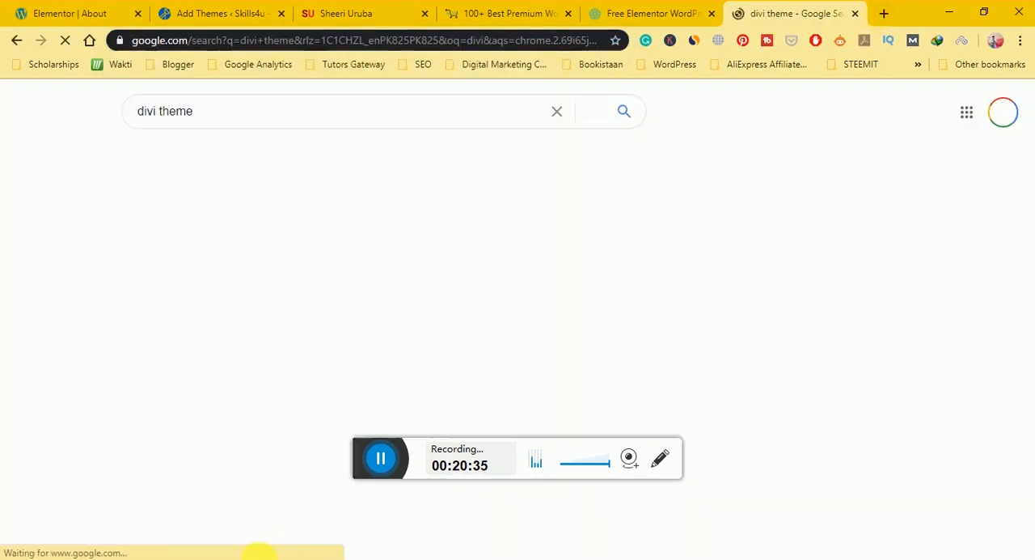
pyautogui.click(262, 364)
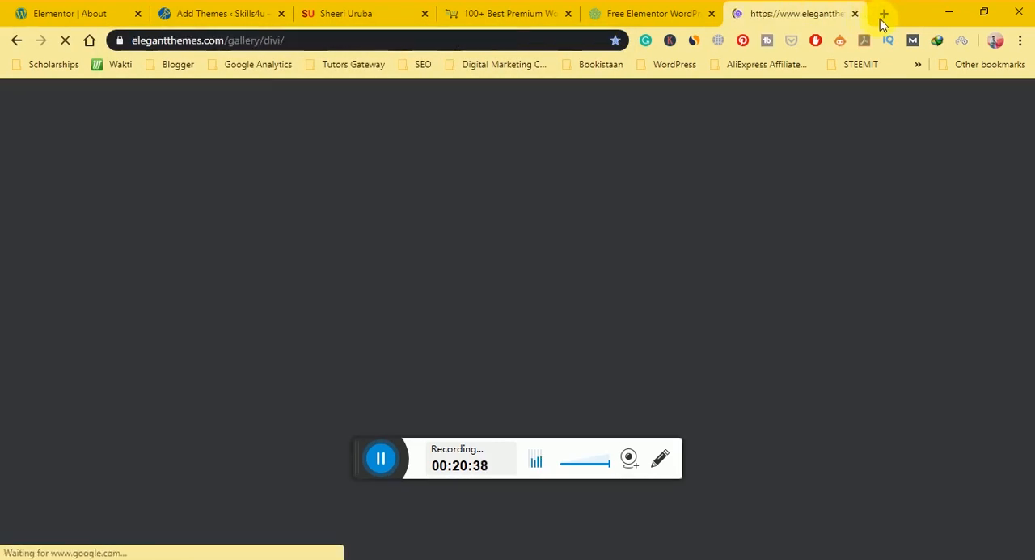
# Search Google for "avada theme" in a new browser tab.
pyautogui.click(882, 16)
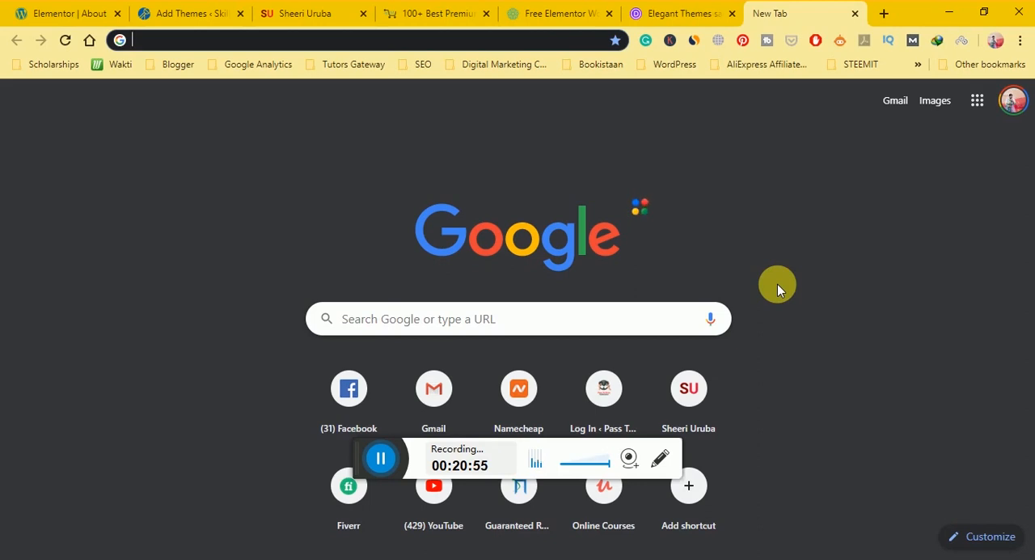
pyautogui.write('ava')
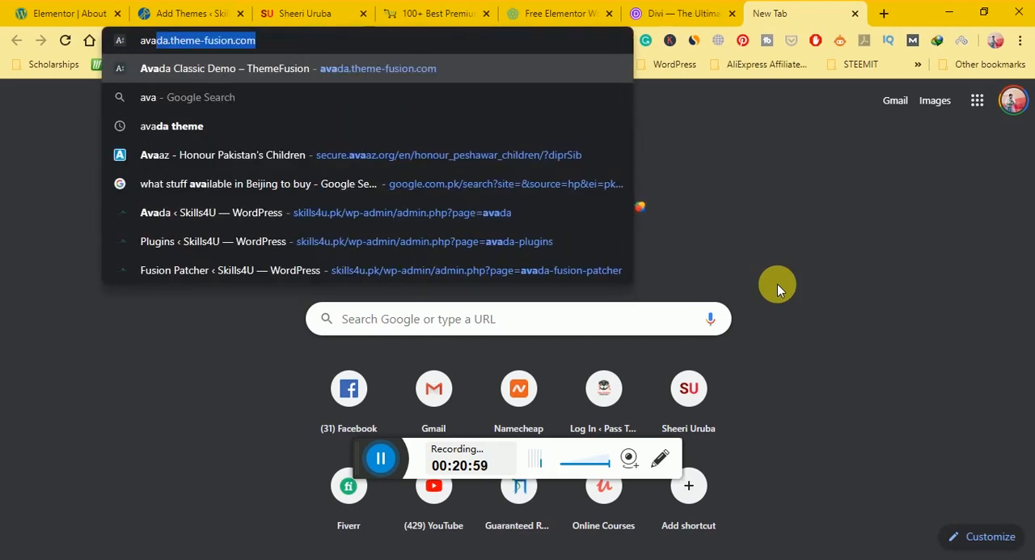
pyautogui.press('Down')
pyautogui.press('Down')
pyautogui.press('Return')
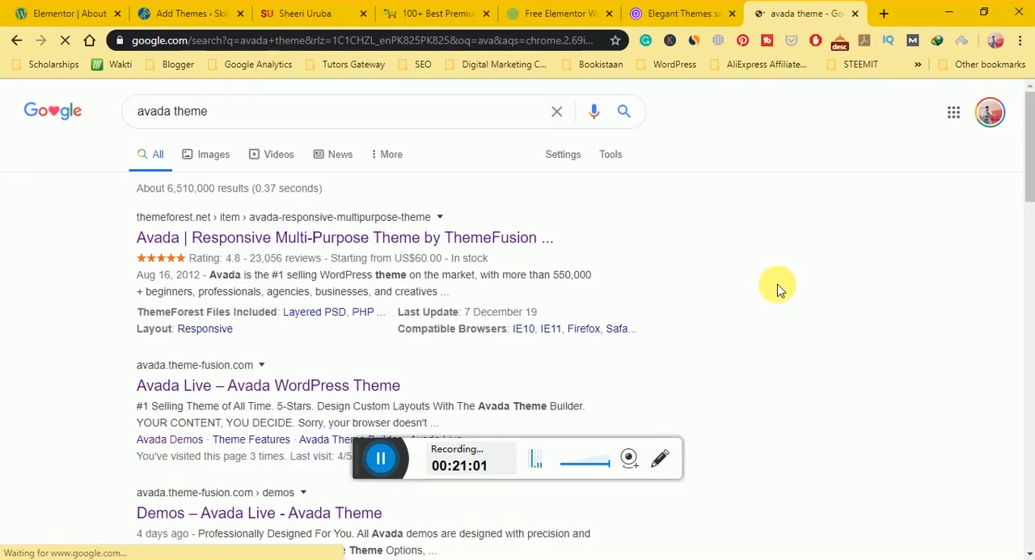